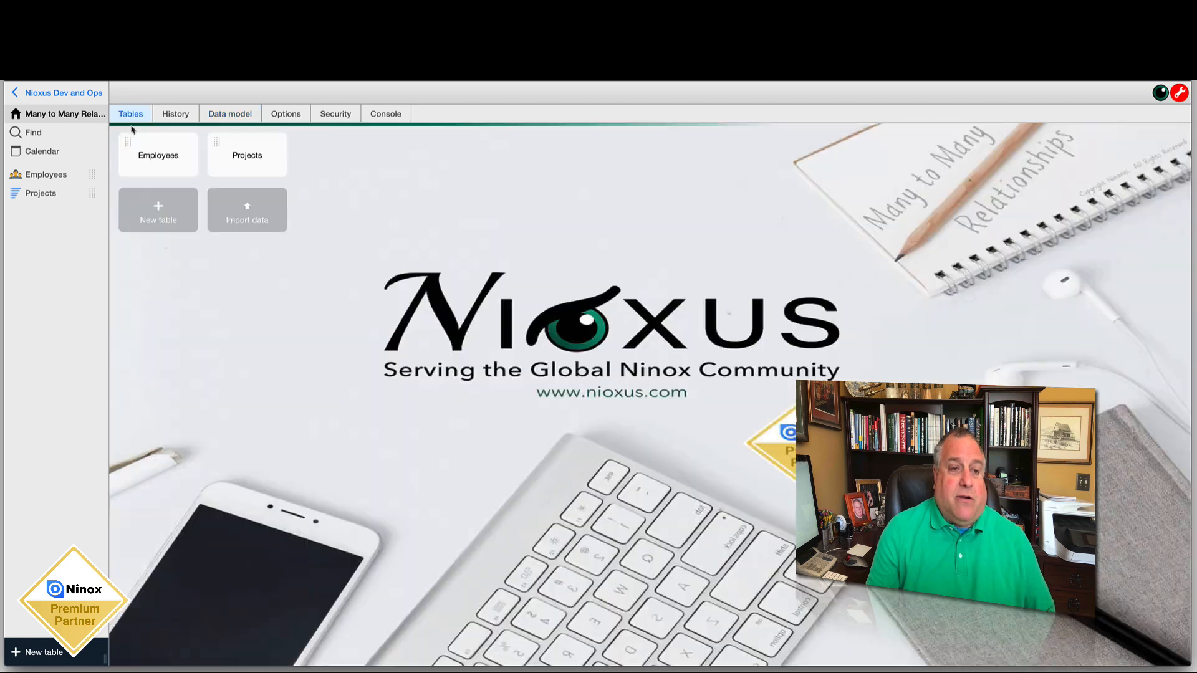
Open the employee record with Id 4, leave layout editing and link it to the Move to New Building project.
left_click(176, 164)
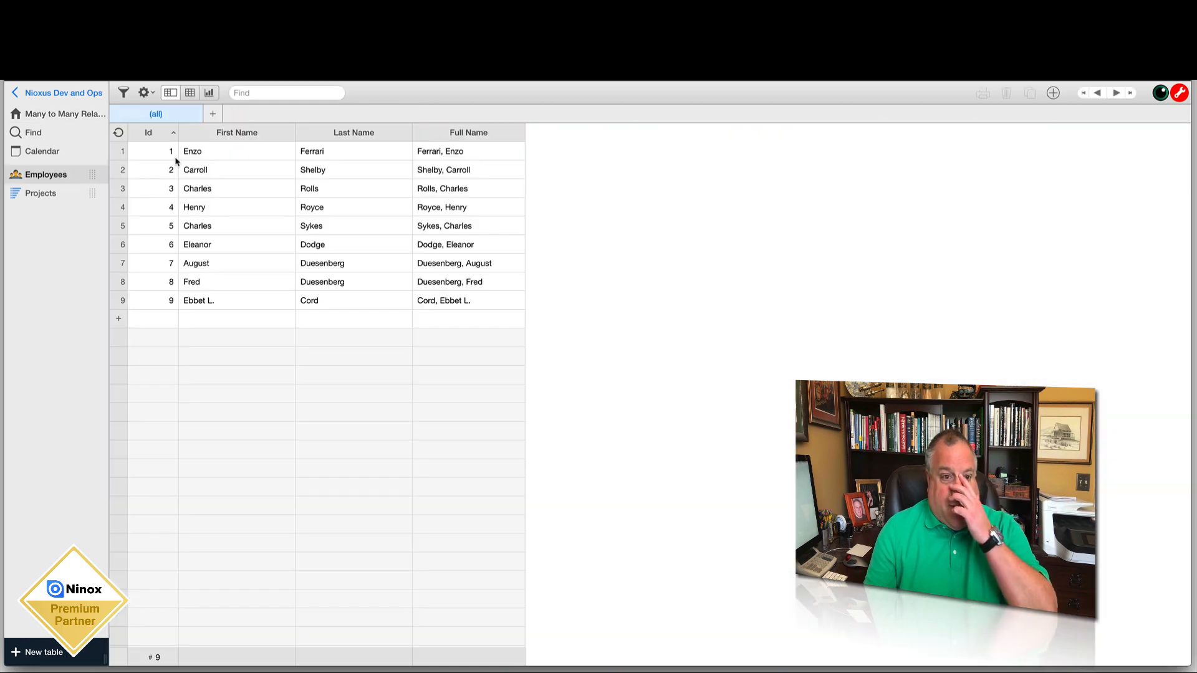
left_click(193, 211)
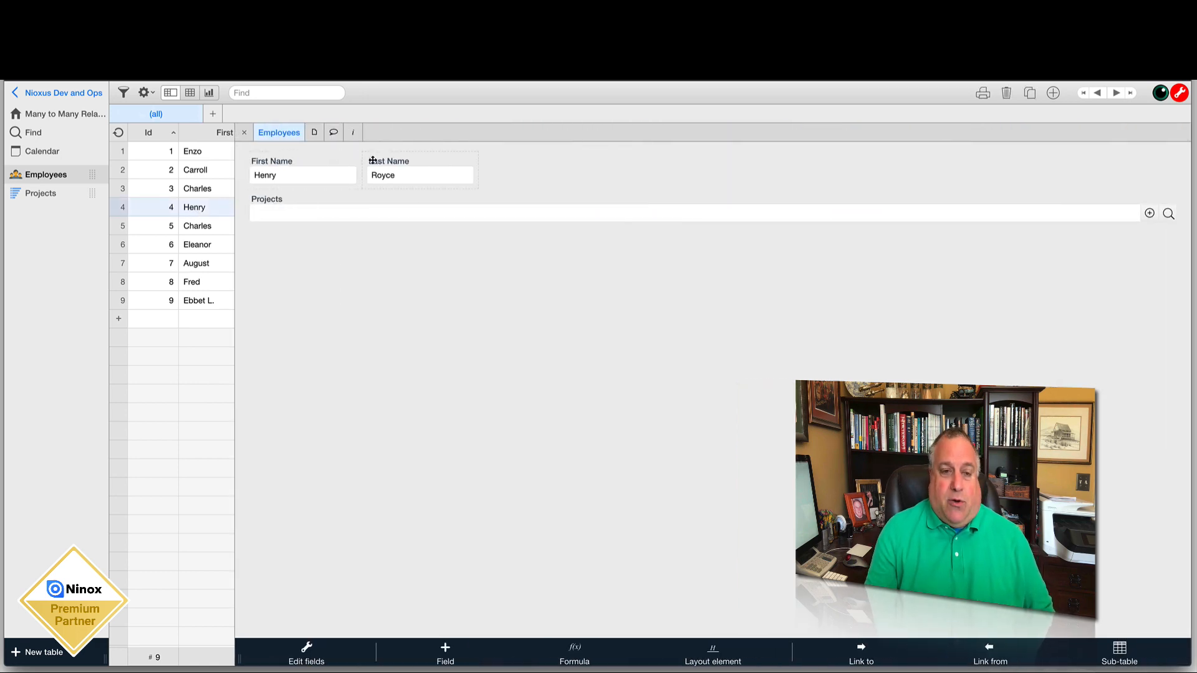
left_click(1180, 93)
left_click(308, 215)
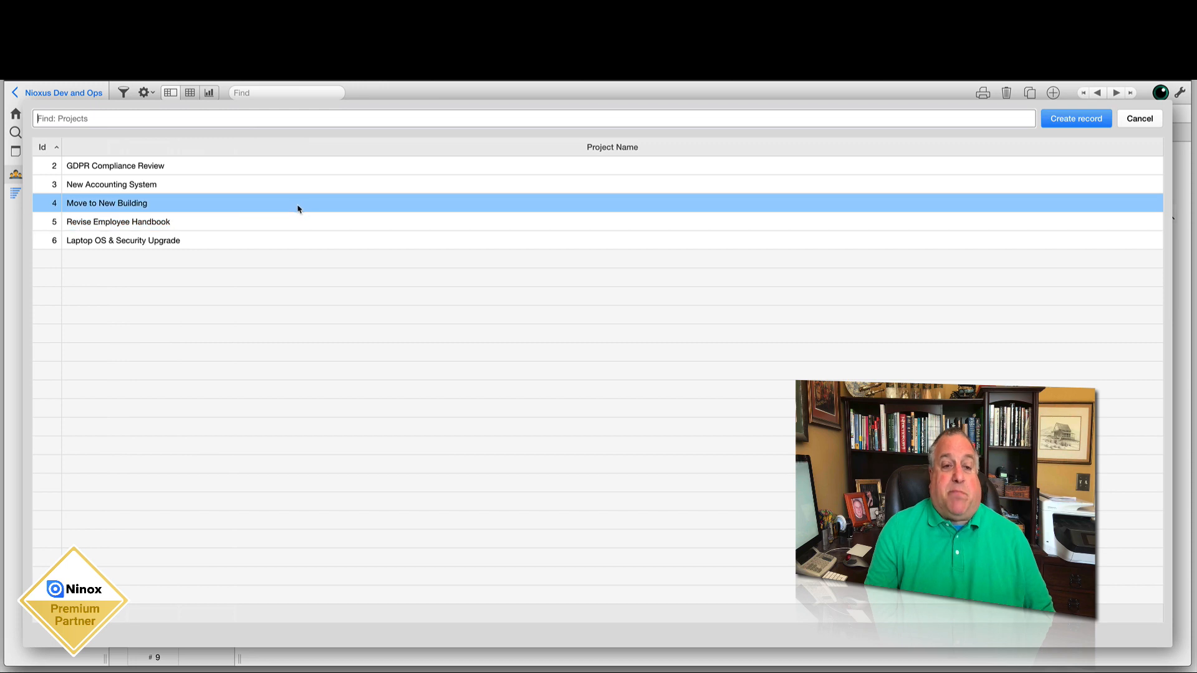
left_click(298, 207)
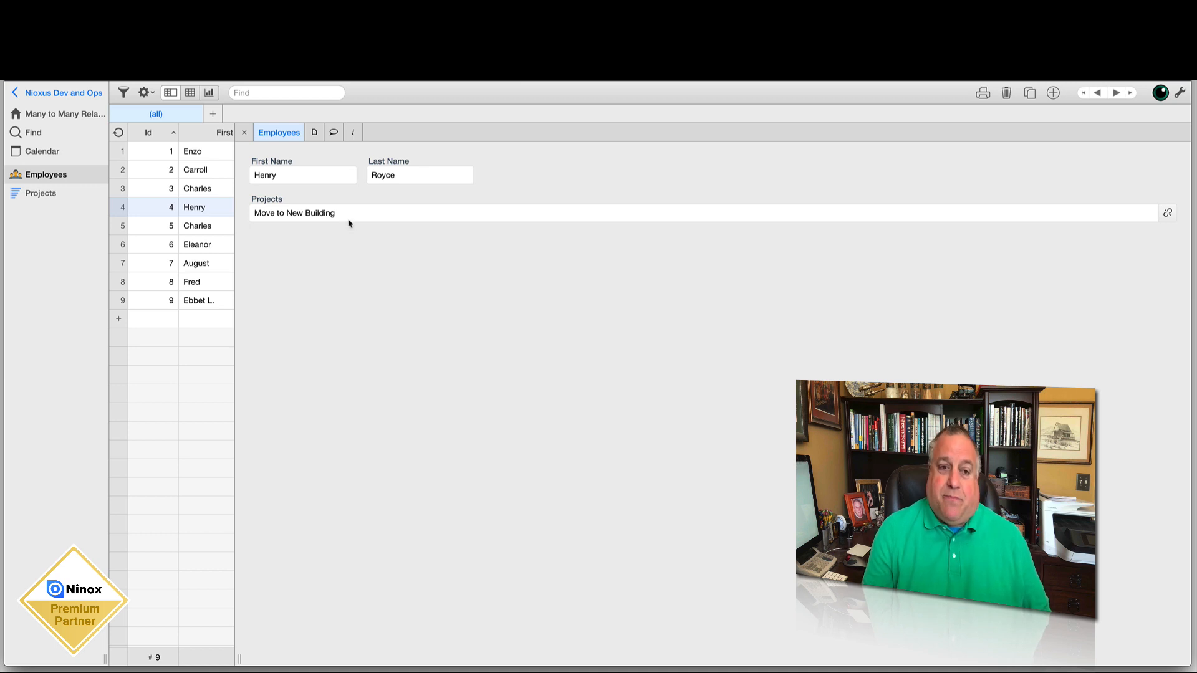
Delete the Projects reference field from the Employees table and close the open employee record.
left_click(1180, 93)
left_click(496, 197)
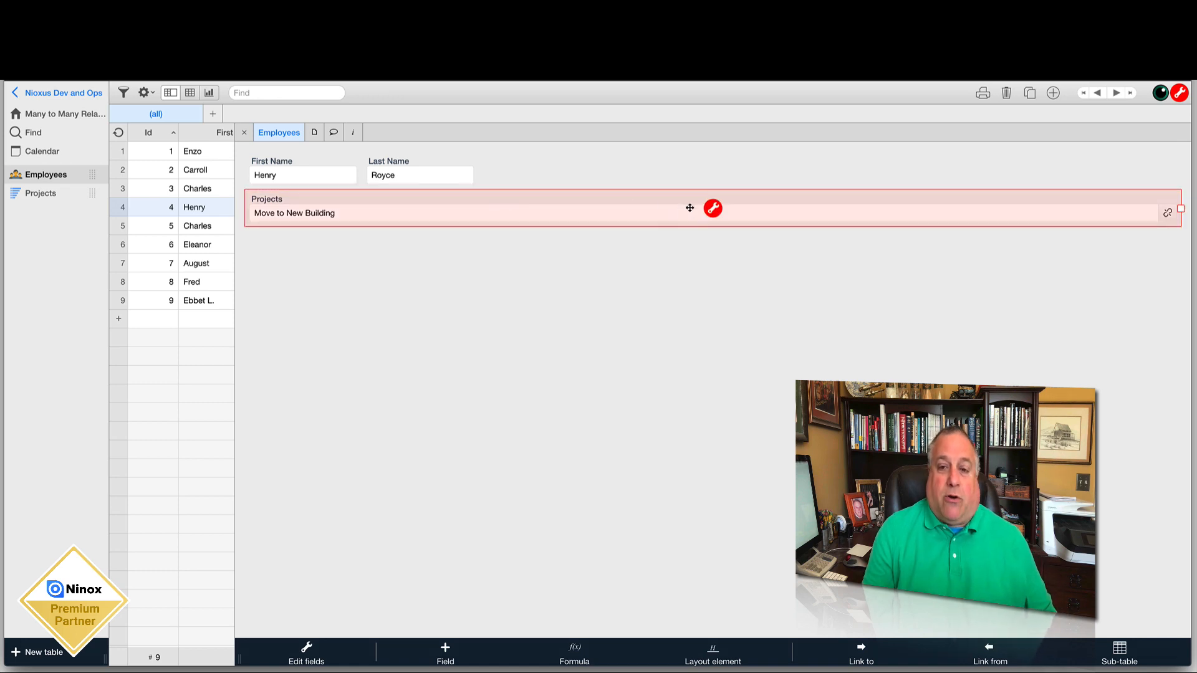
left_click(713, 208)
left_click(468, 269)
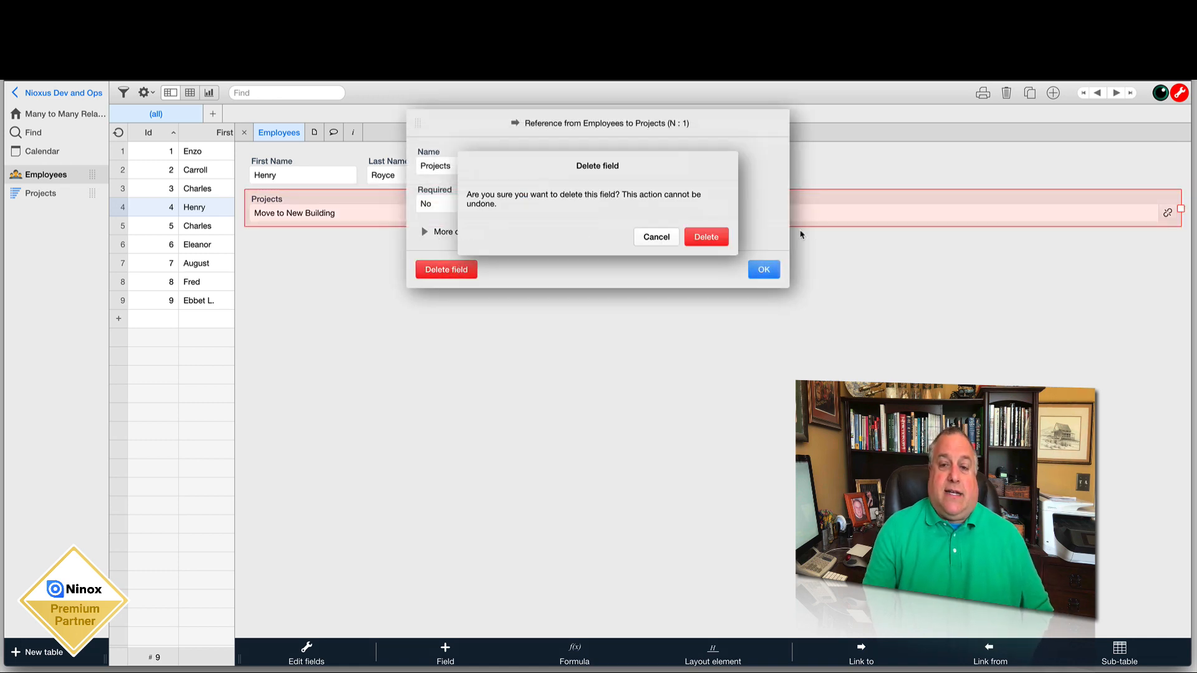
left_click(709, 242)
left_click(240, 135)
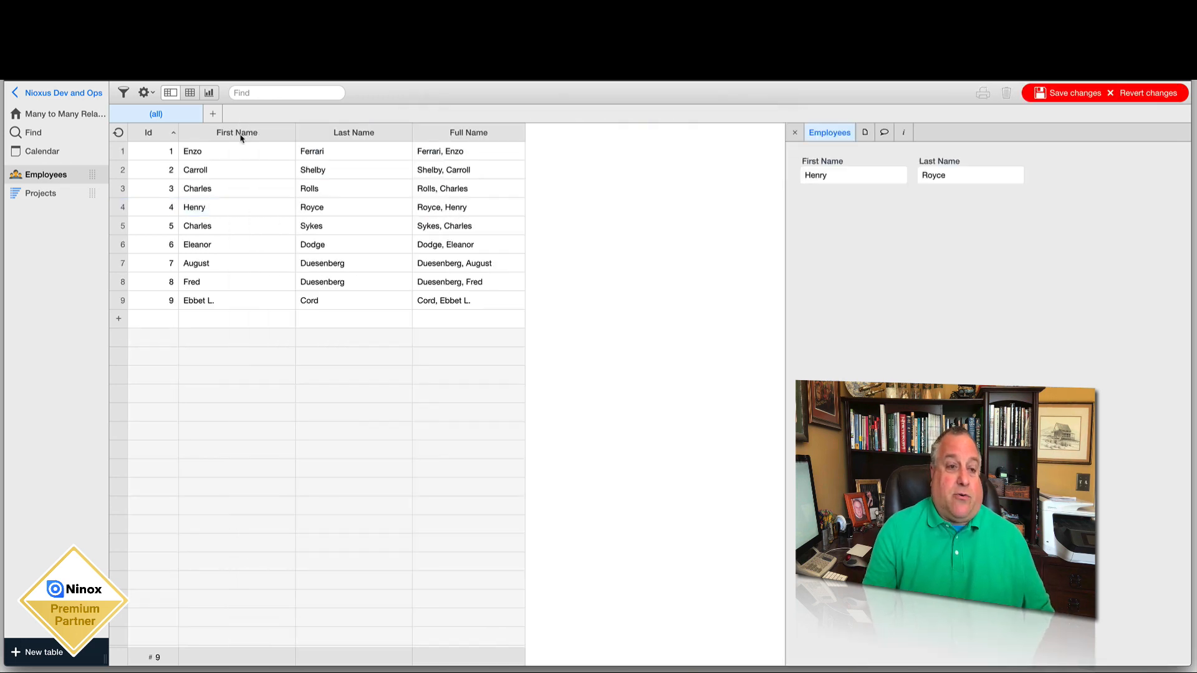
Add and save an Employees link field in the Projects table, and assign the employee with Id 7 to New Accounting System.
left_click(34, 197)
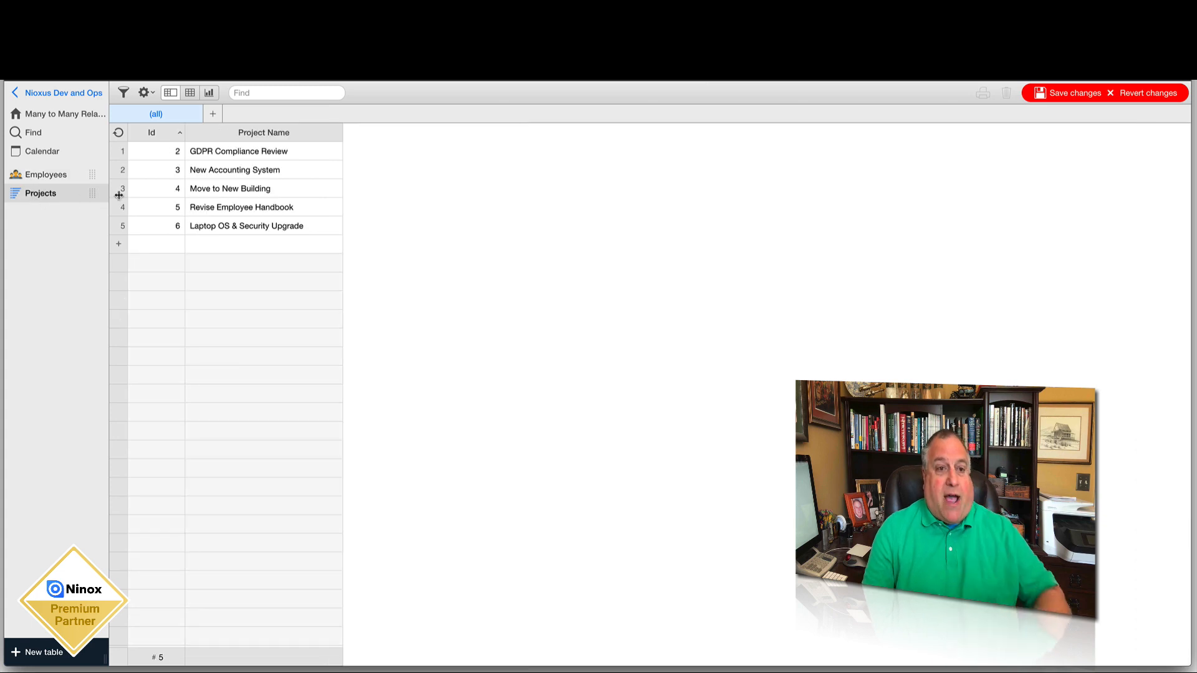
left_click(214, 173)
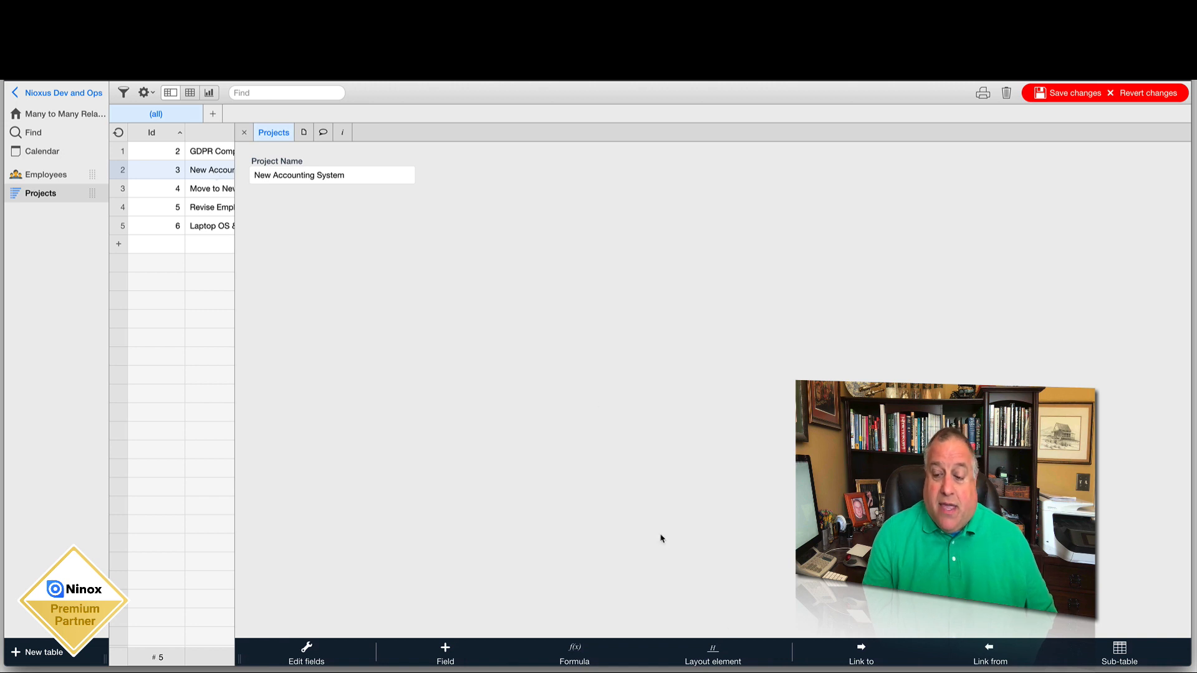
left_click(837, 655)
left_click(804, 604)
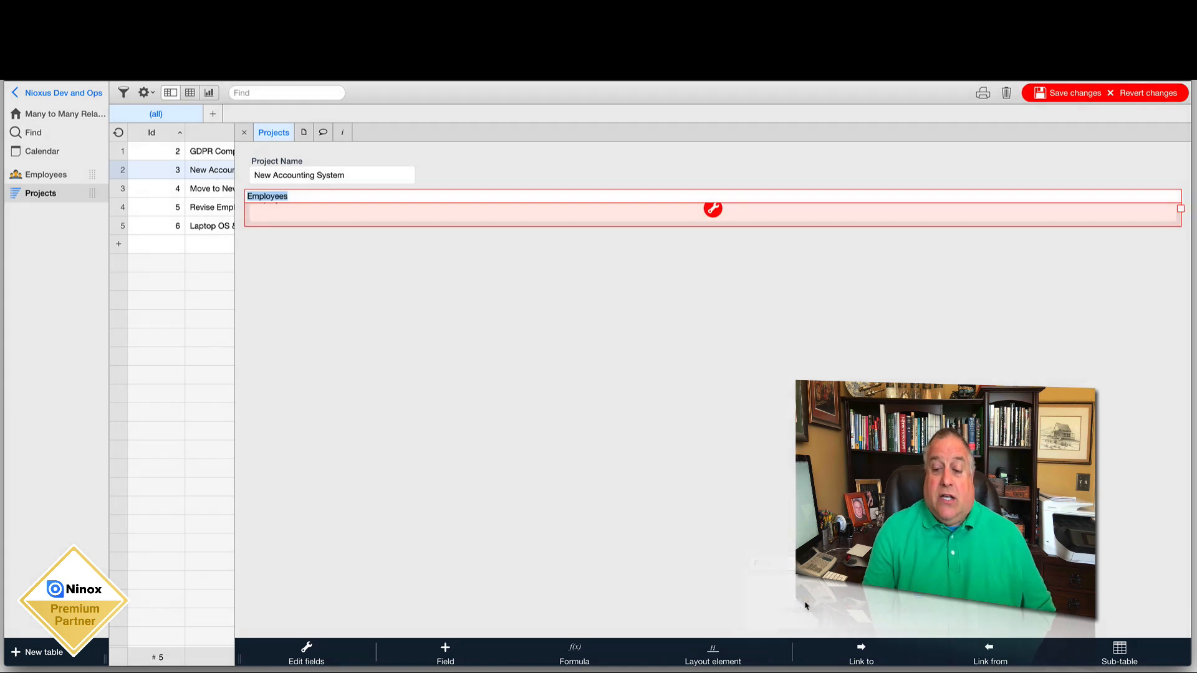
left_click(1077, 95)
left_click(379, 389)
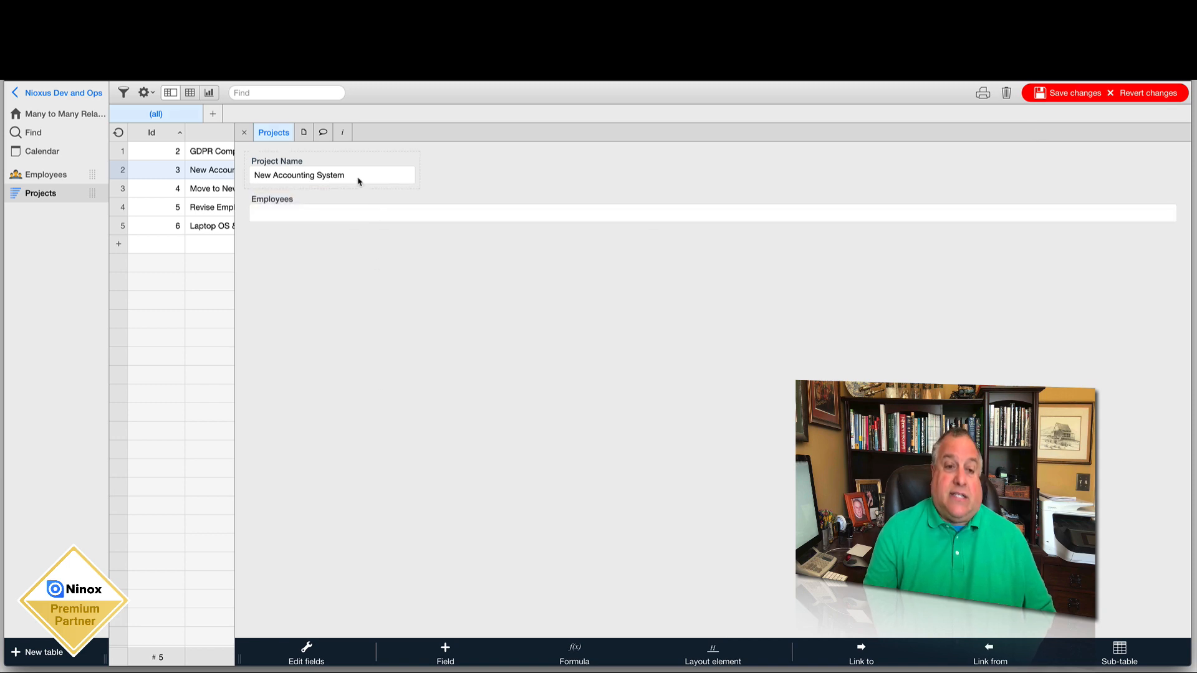
left_click(346, 216)
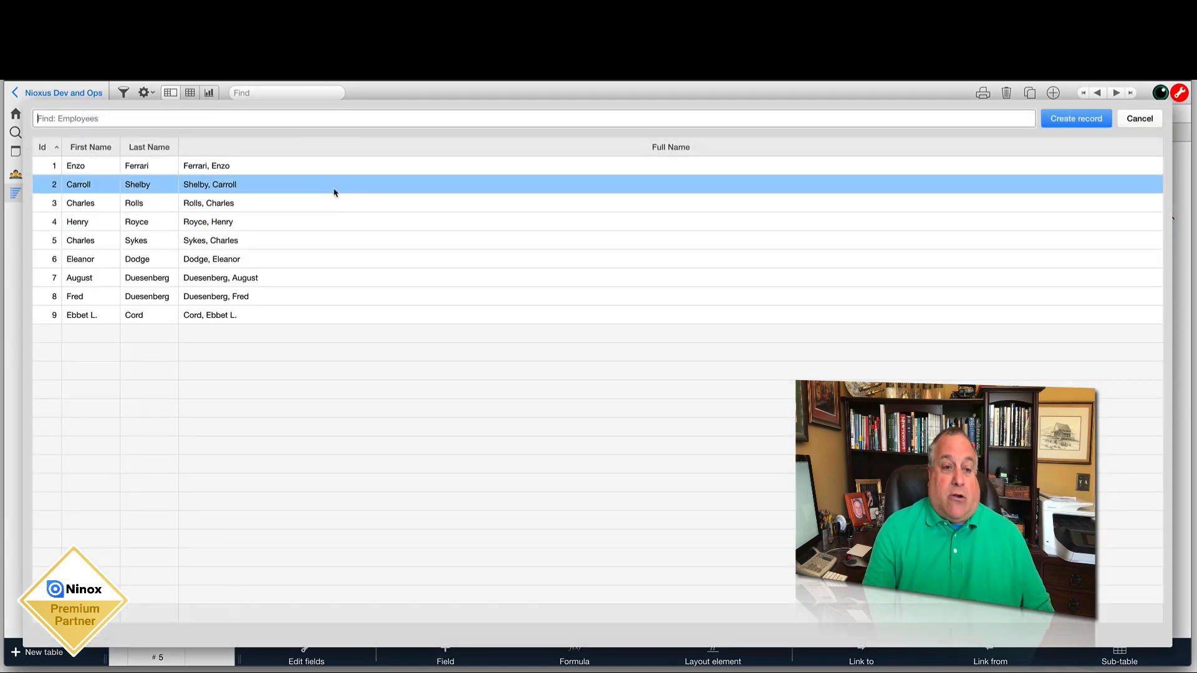
left_click(323, 276)
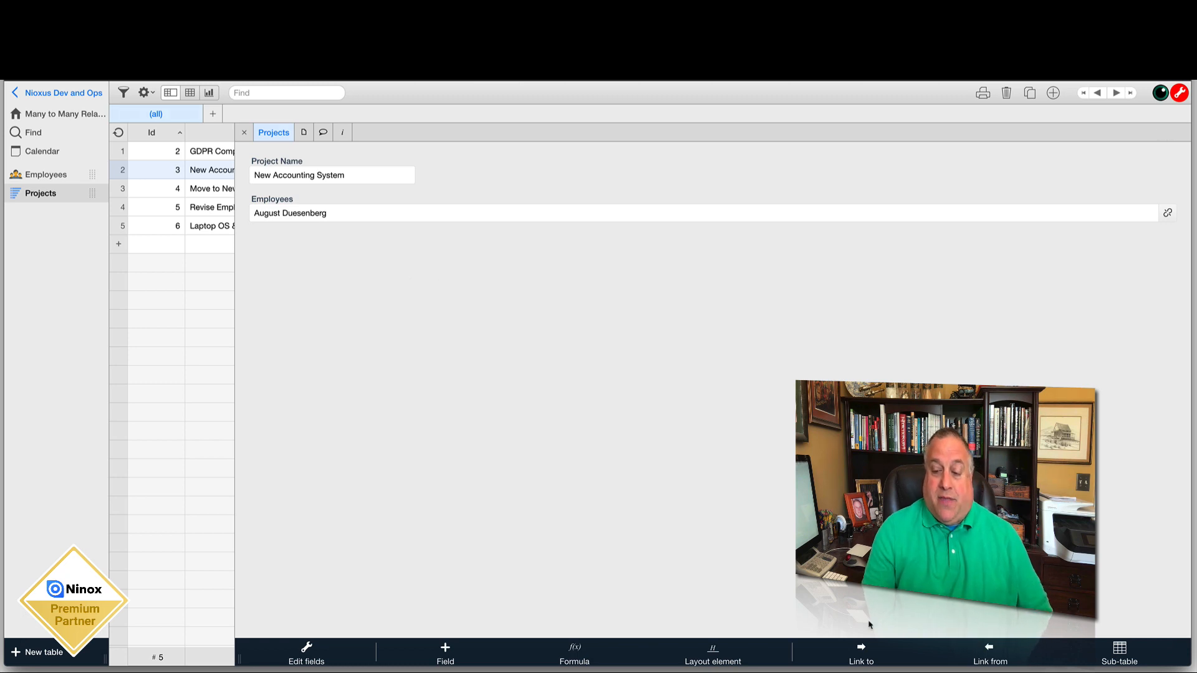
Add three more links to Employees in the Projects table, Employees2, Employees3 and Employees4, and save the changes.
left_click(855, 660)
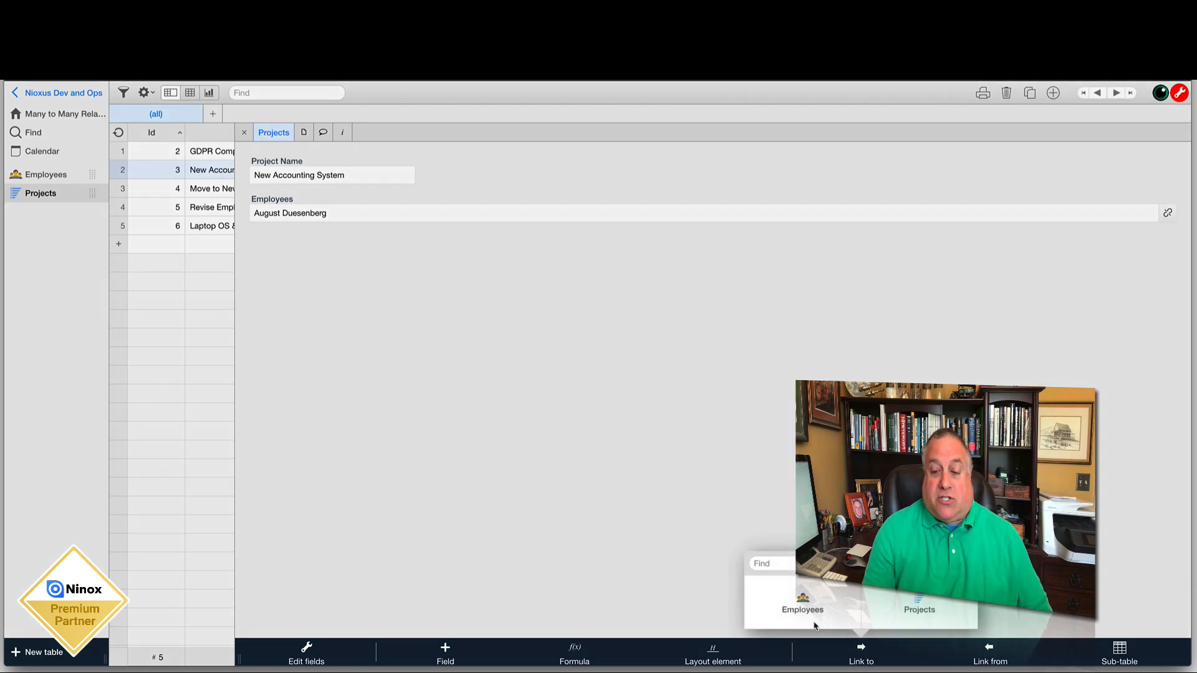
left_click(804, 605)
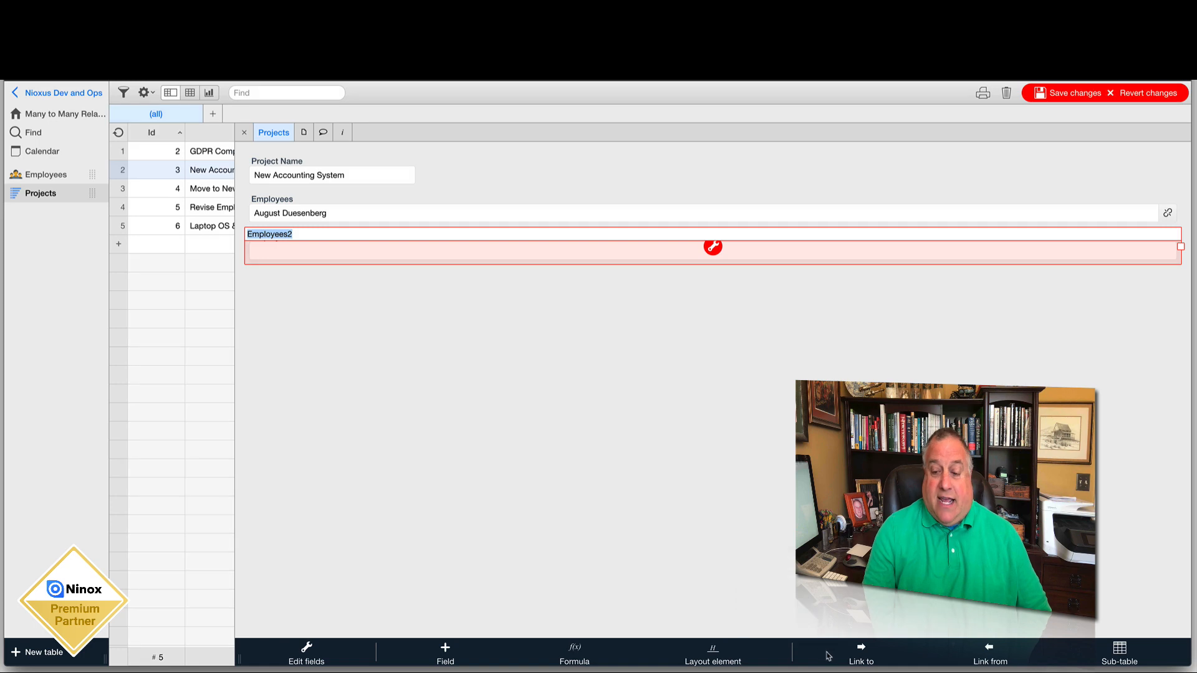
left_click(847, 658)
left_click(803, 601)
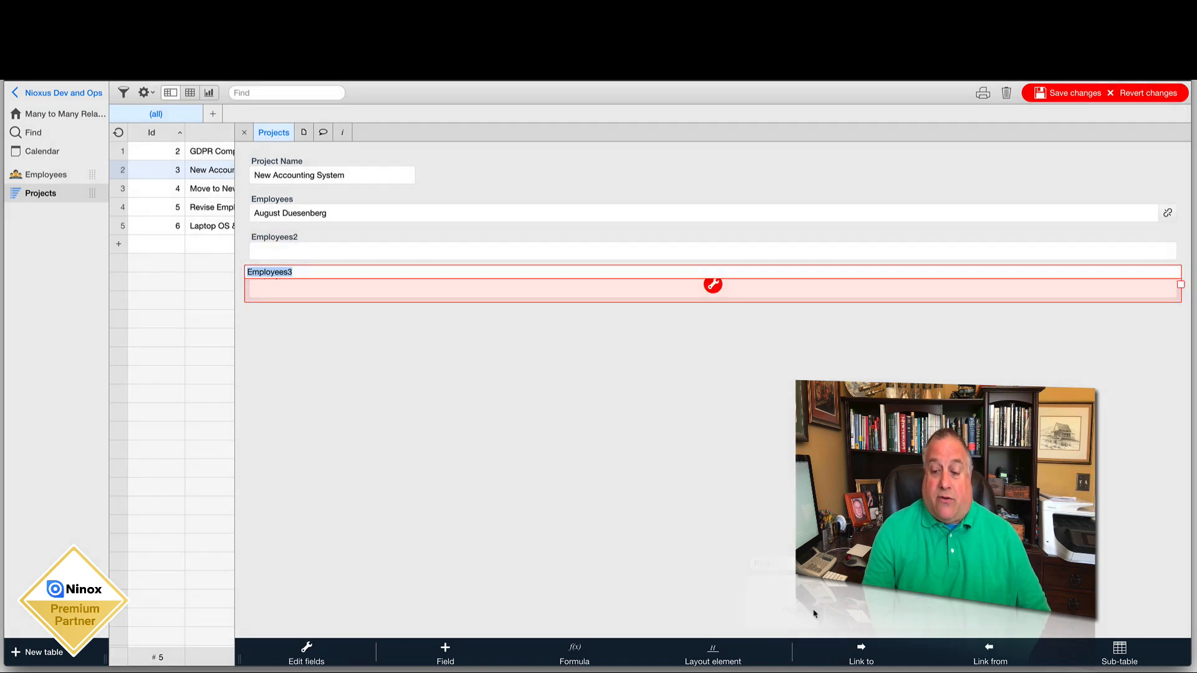
left_click(838, 656)
left_click(804, 605)
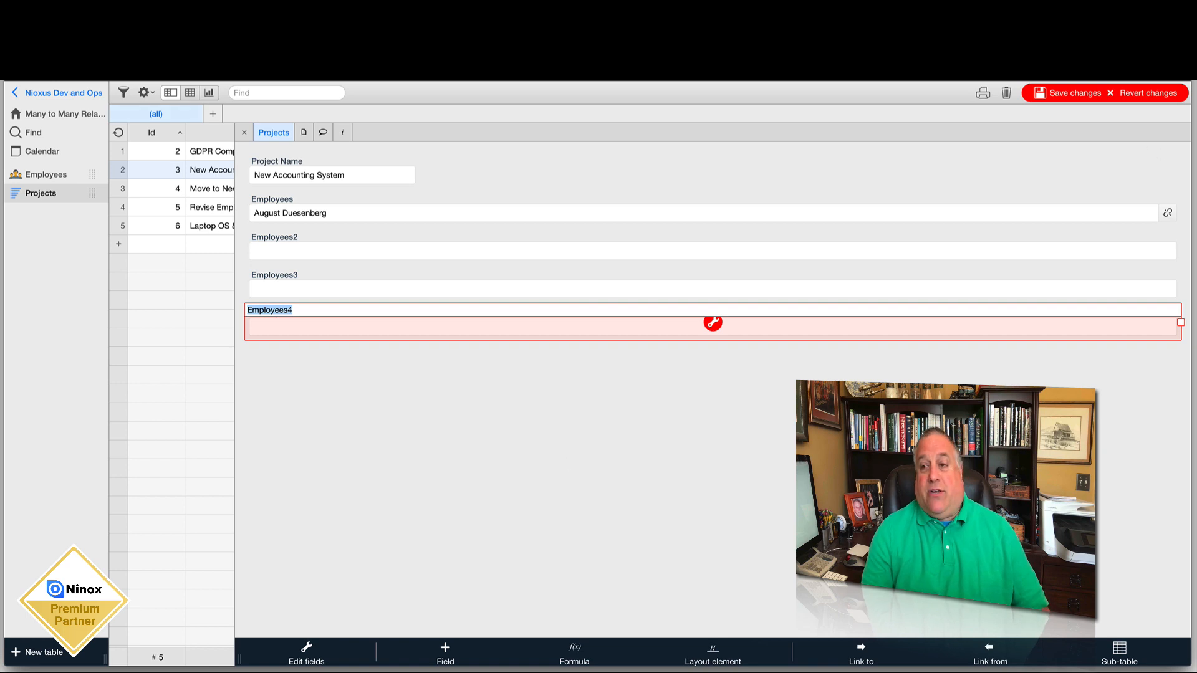
key("Return")
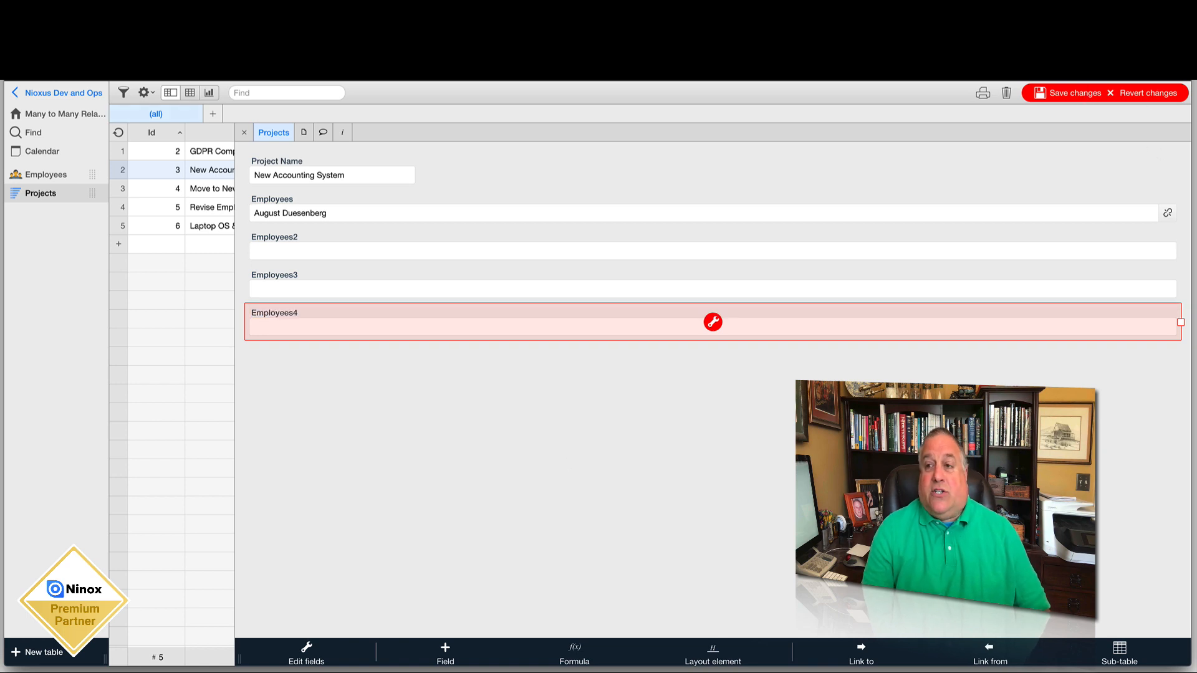
left_click(1075, 93)
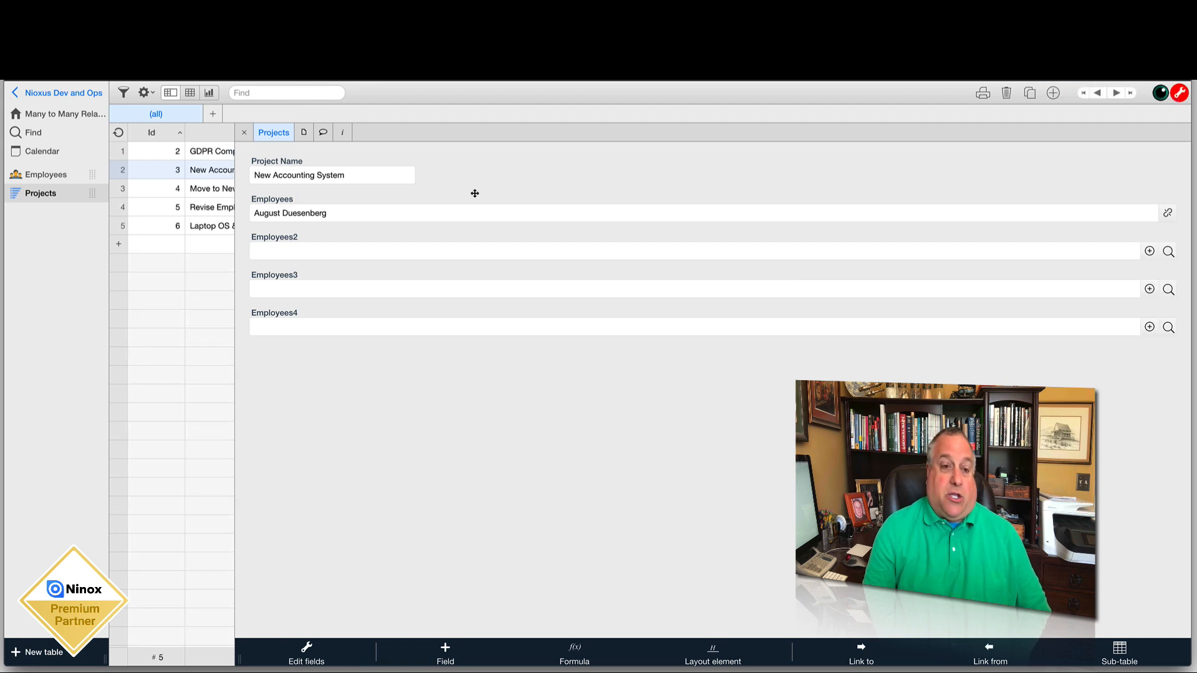
Assign the employees with Ids 8, 2 and 1 to Employees2, Employees3 and Employees4 of the New Accounting System project.
left_click(274, 254)
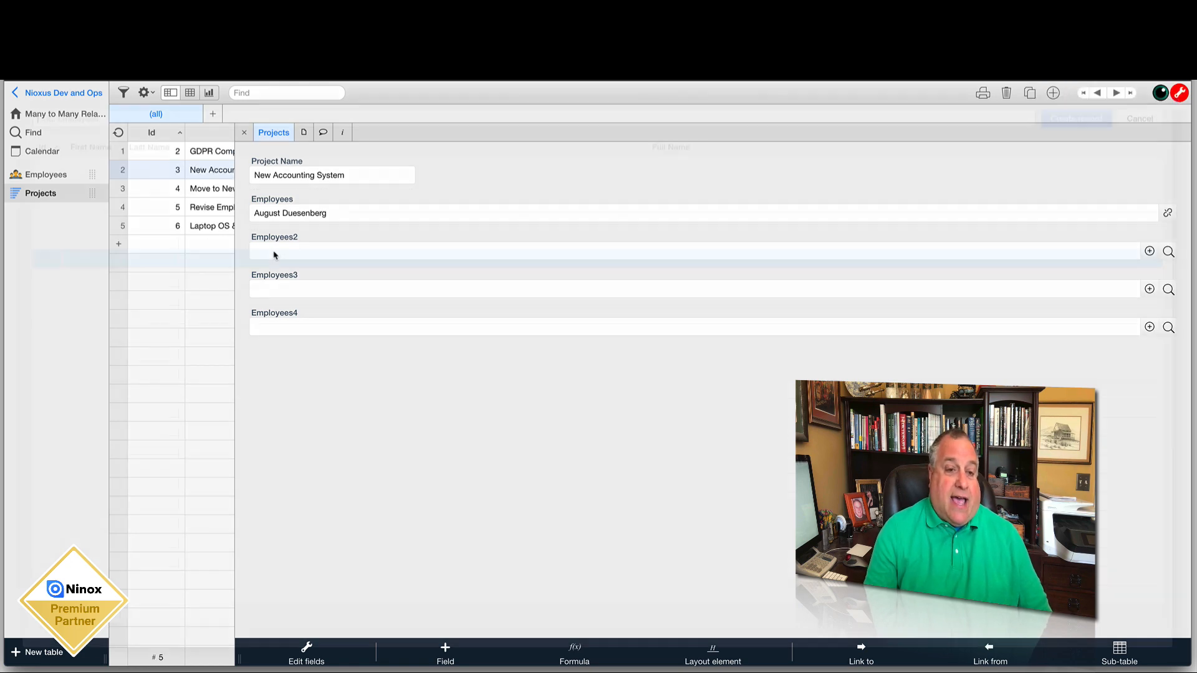
left_click(213, 298)
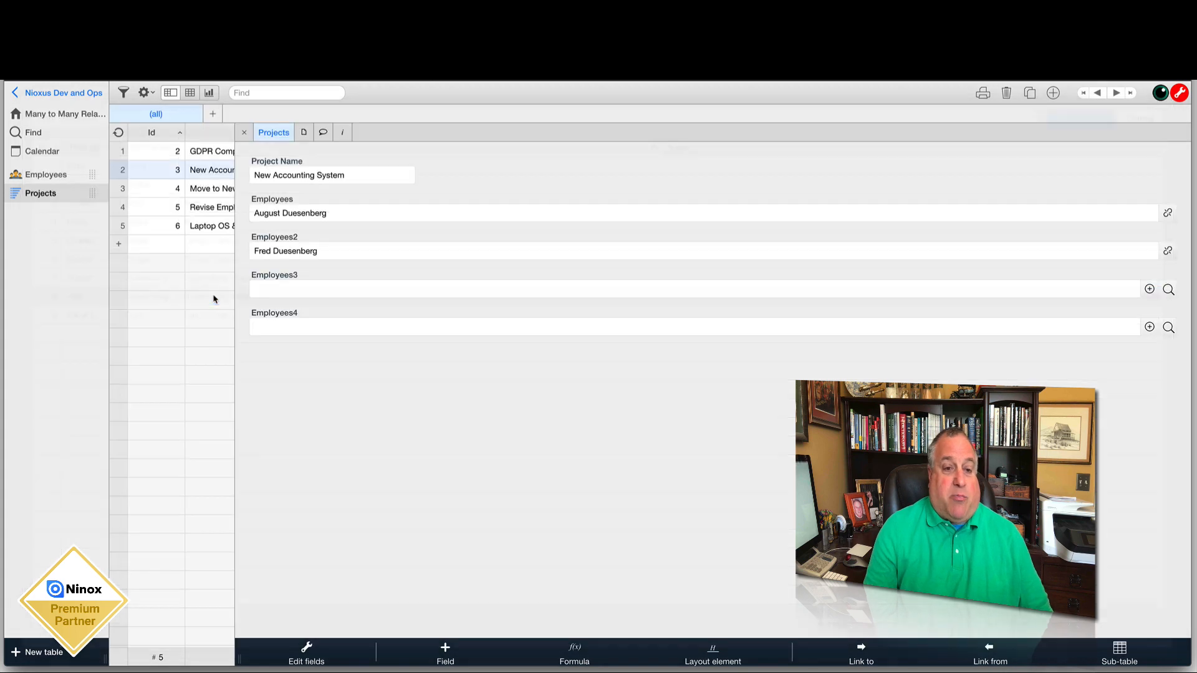
left_click(265, 291)
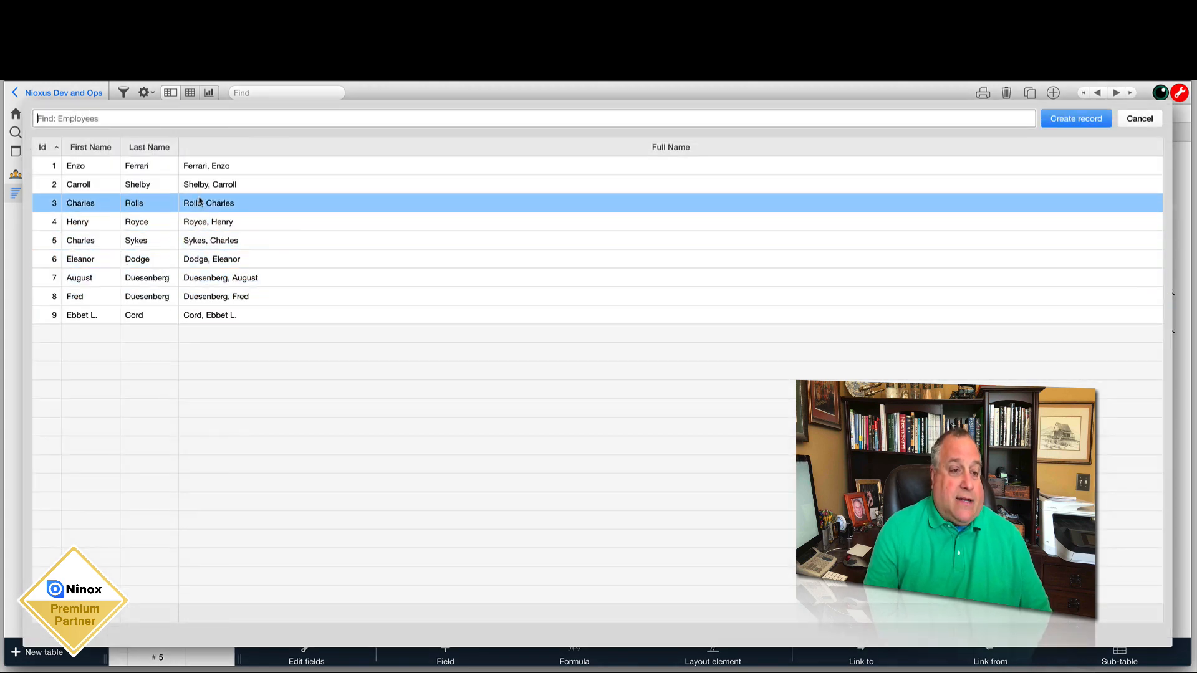
left_click(204, 187)
left_click(264, 332)
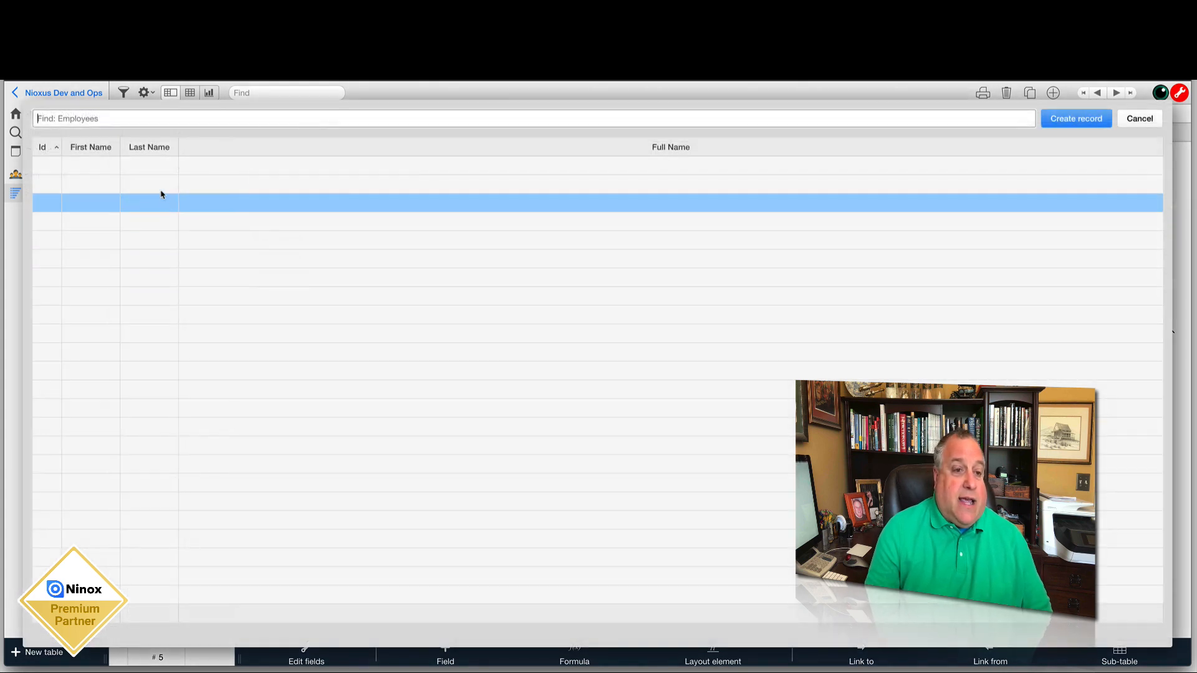
left_click(161, 168)
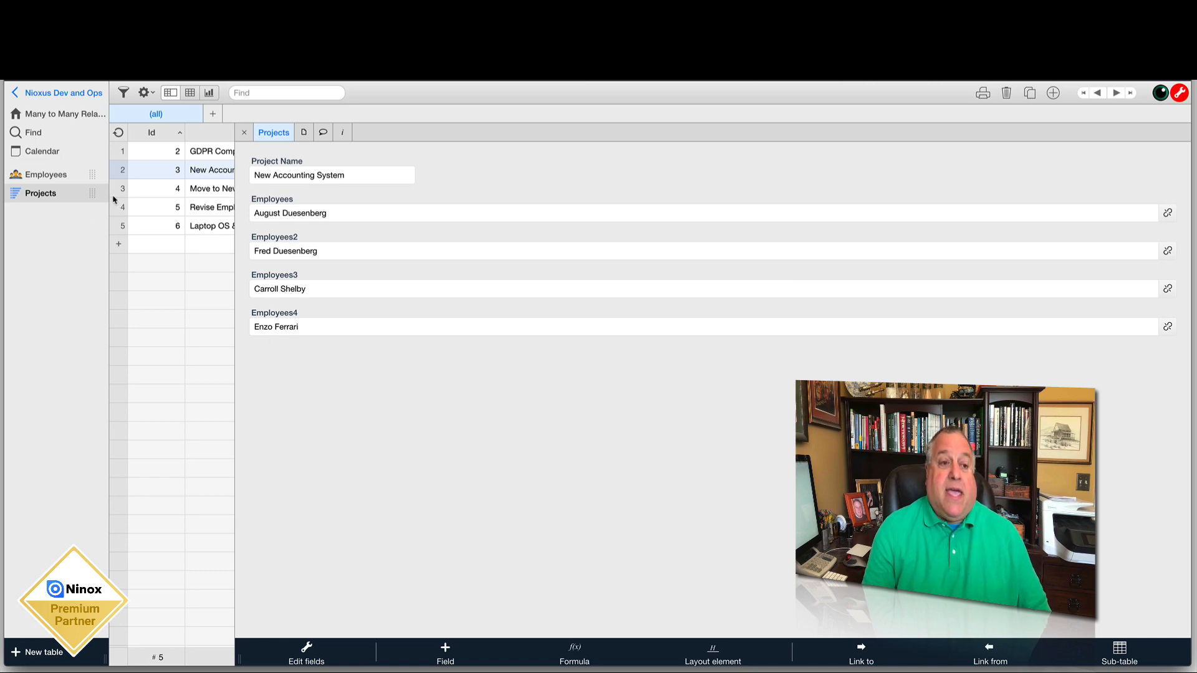
Examine the project sub-tables on the record of the employee with Id 1 and the database's data model diagram.
left_click(49, 176)
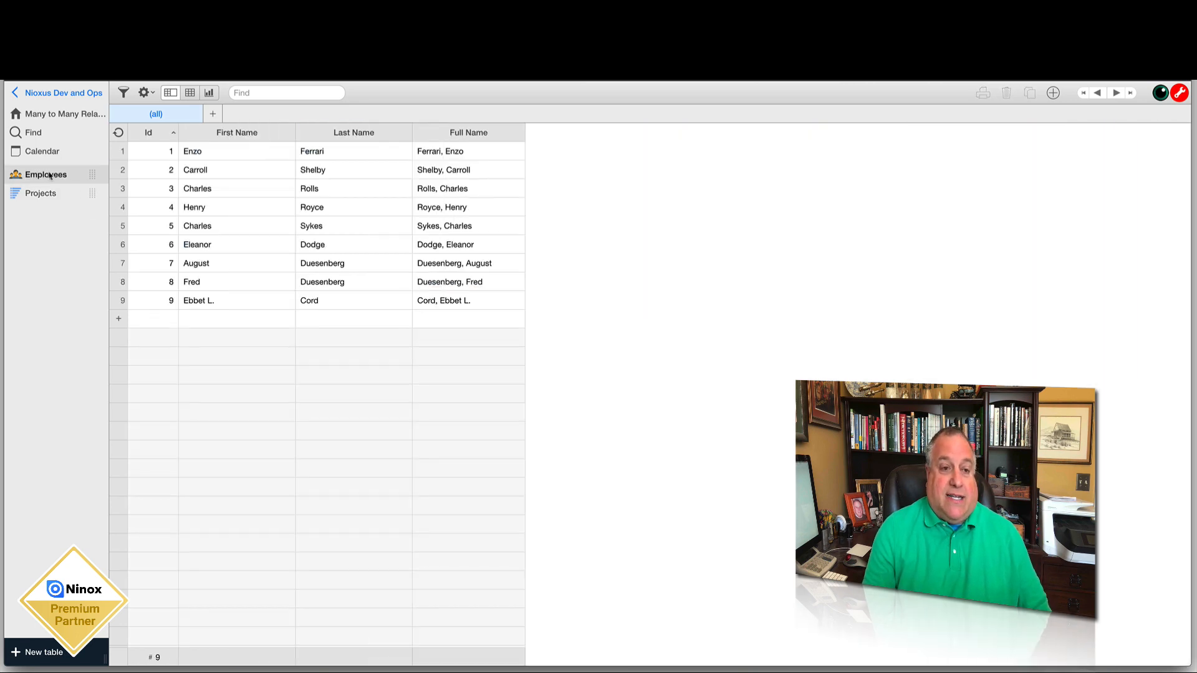
left_click(194, 153)
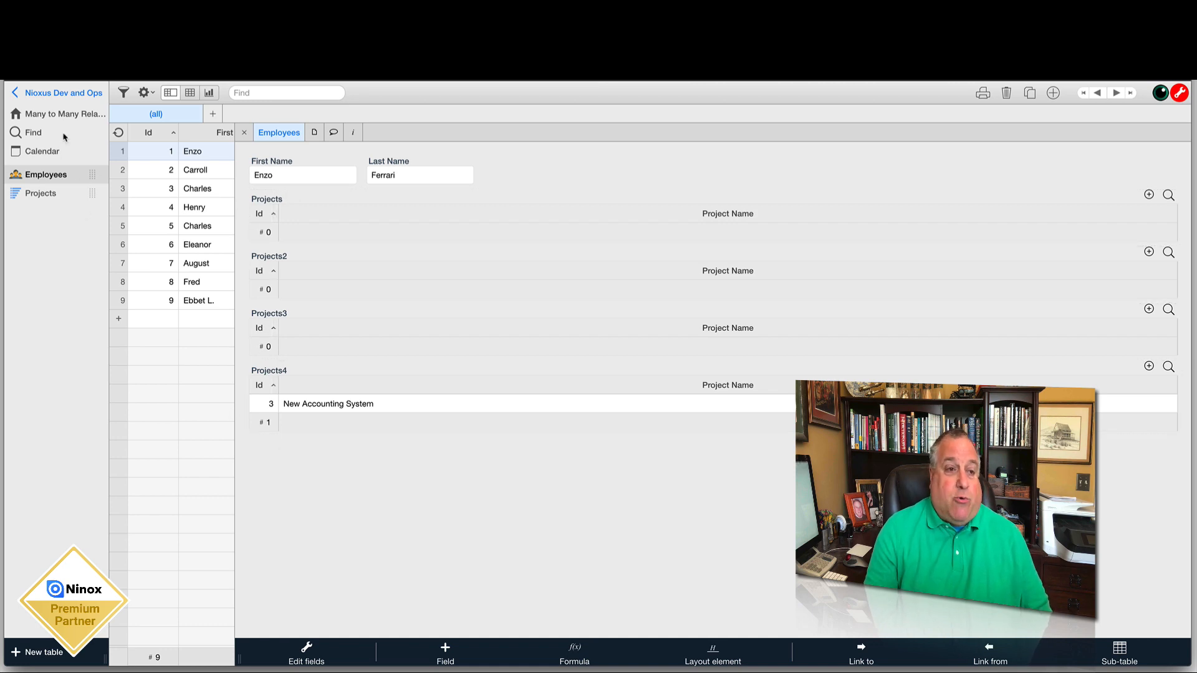
left_click(63, 113)
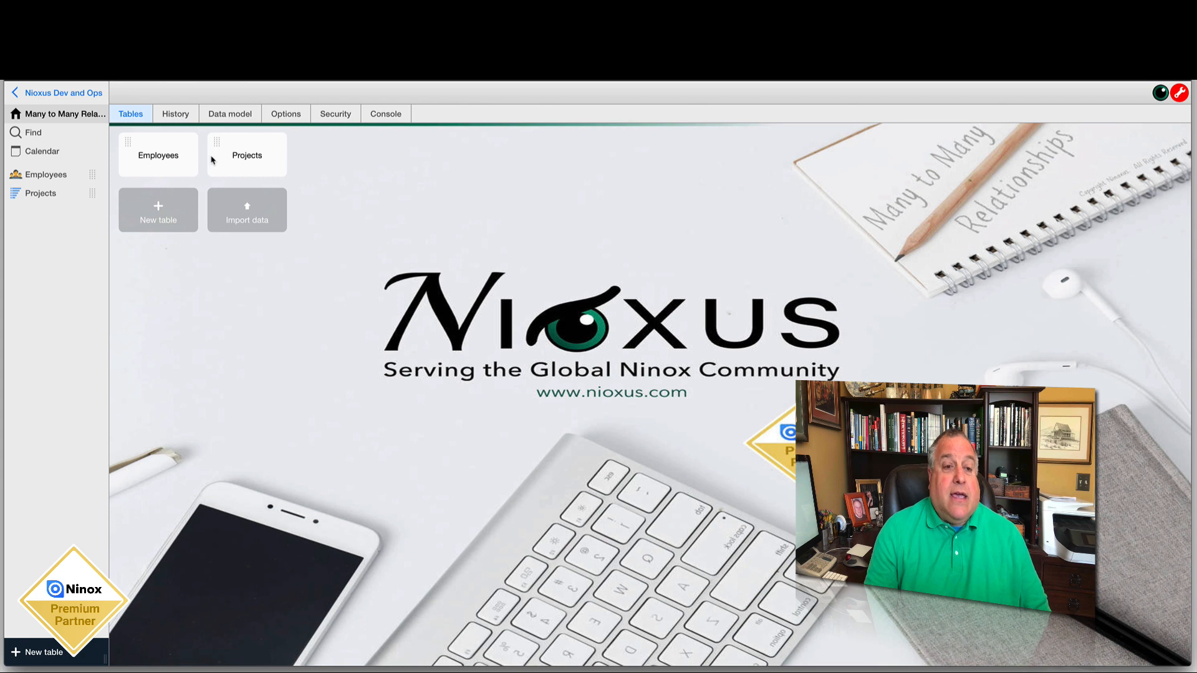
left_click(232, 115)
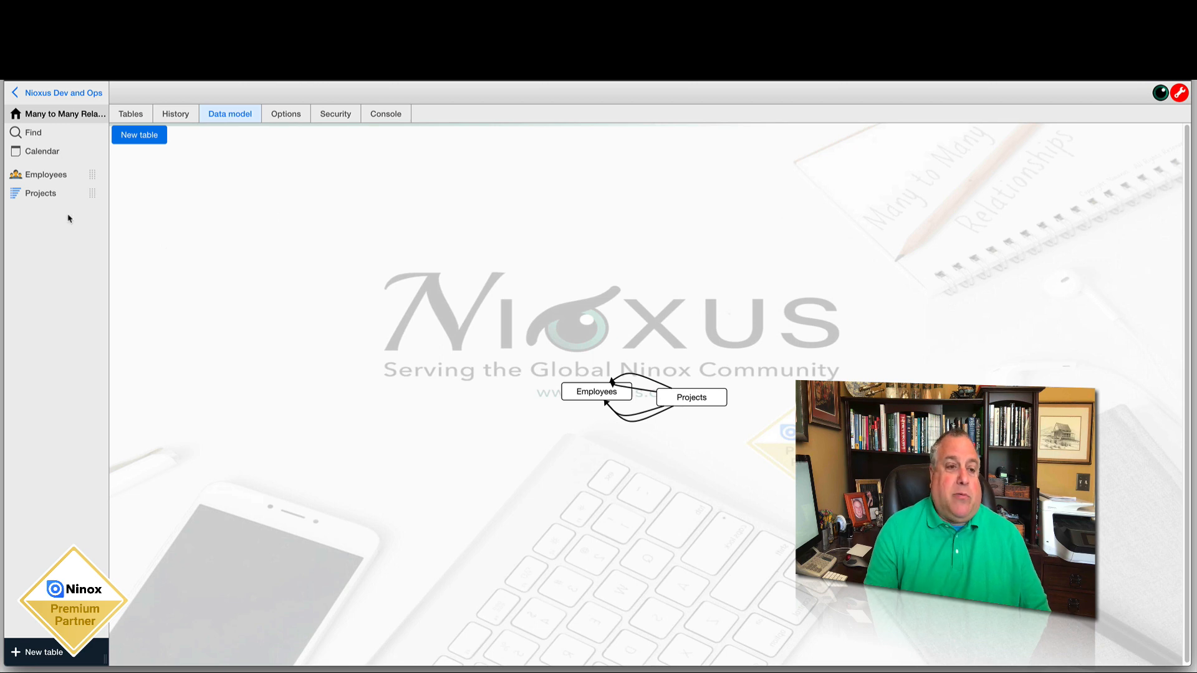
left_click(53, 181)
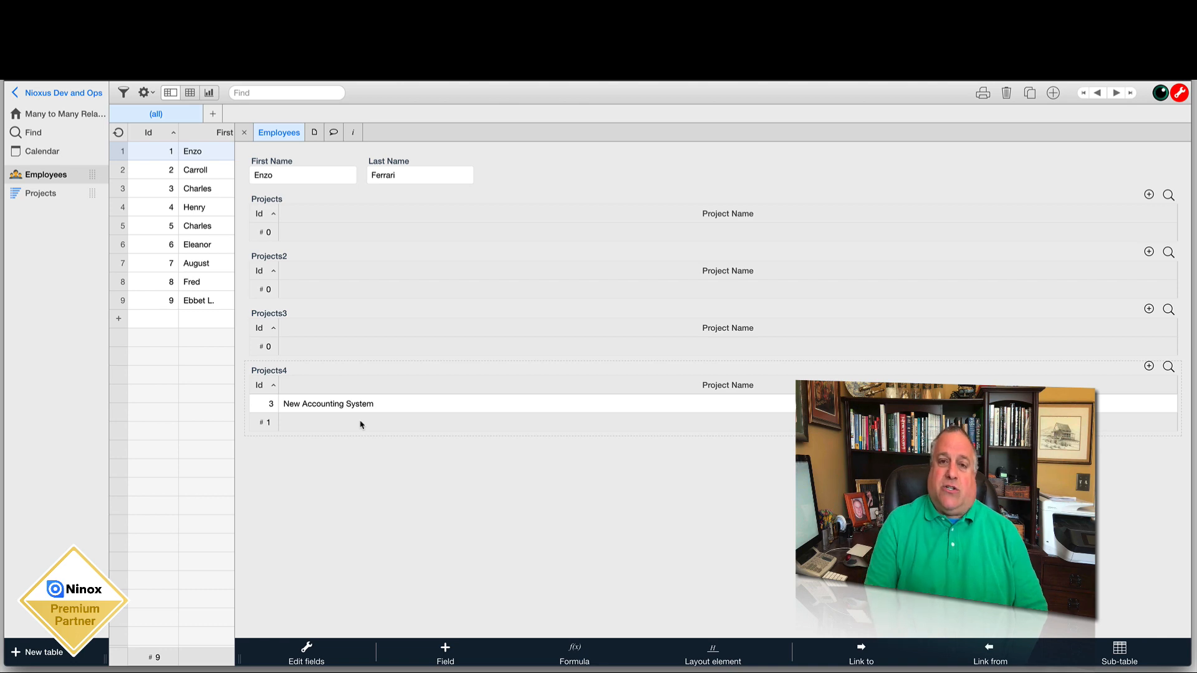
left_click(45, 115)
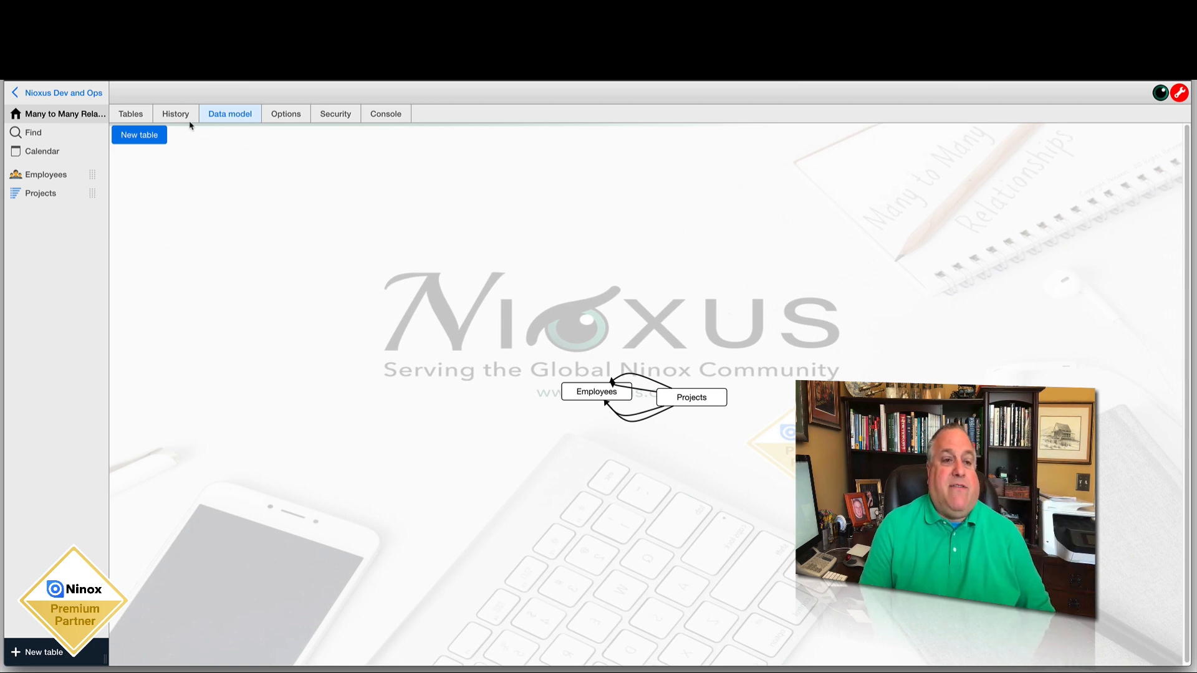
Delete the first Employees reference field from the Projects table.
left_click(121, 119)
left_click(230, 166)
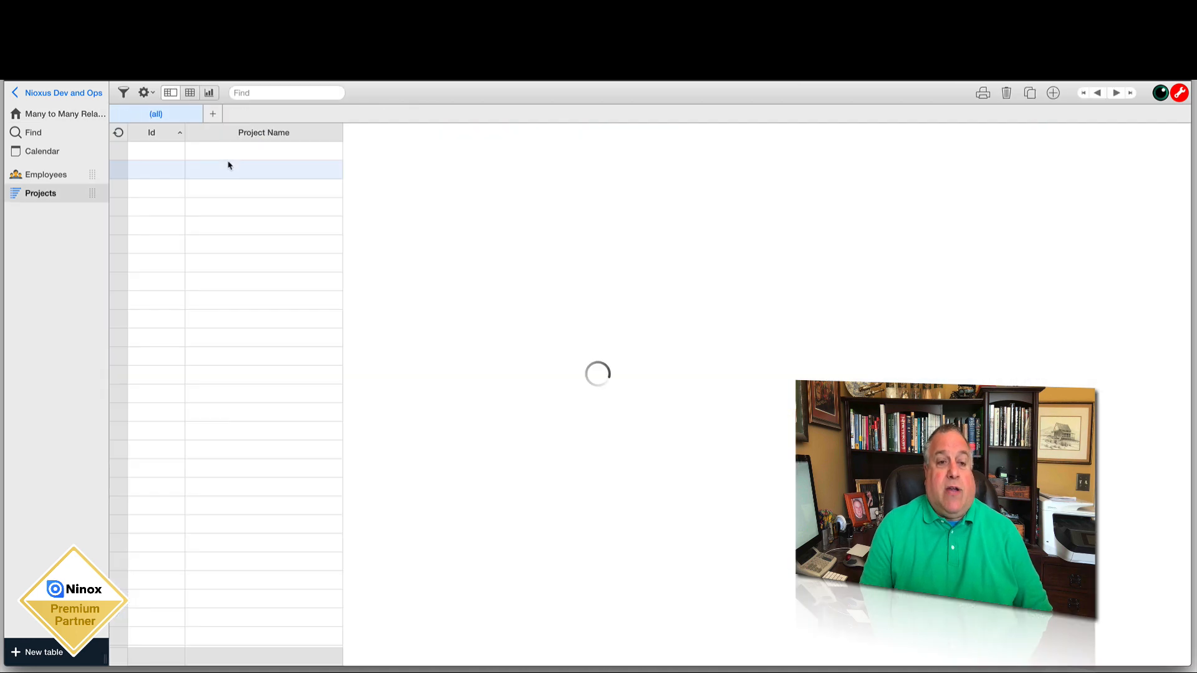
left_click(230, 164)
left_click(272, 200)
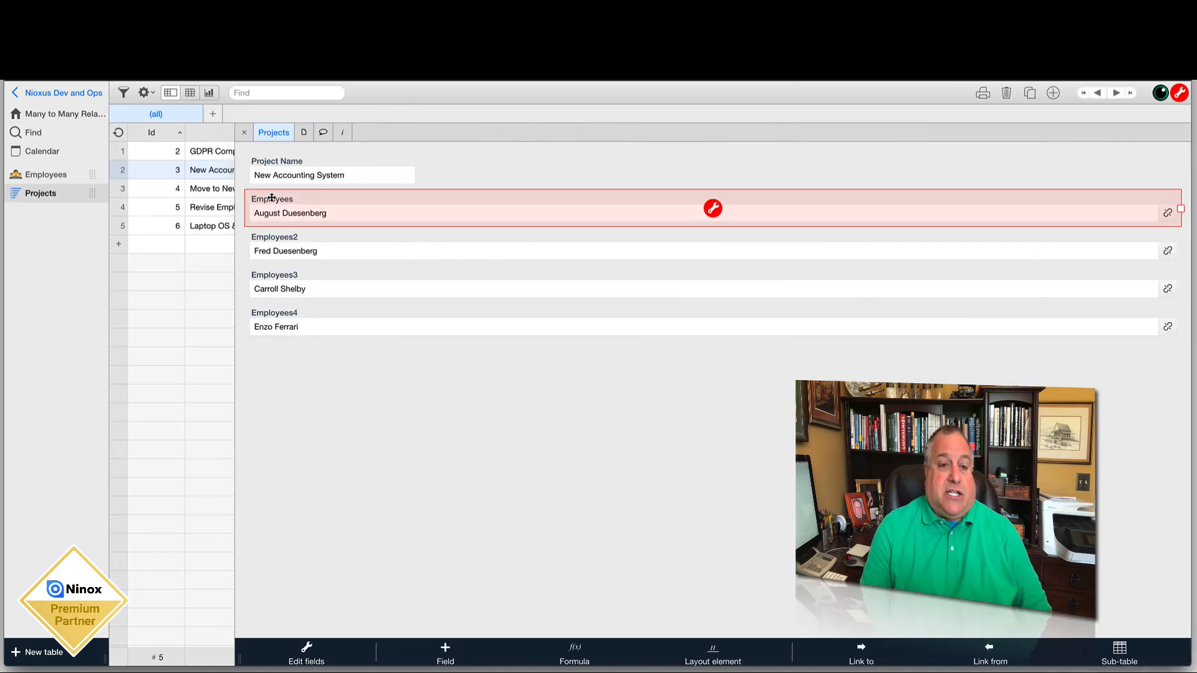
left_click(713, 208)
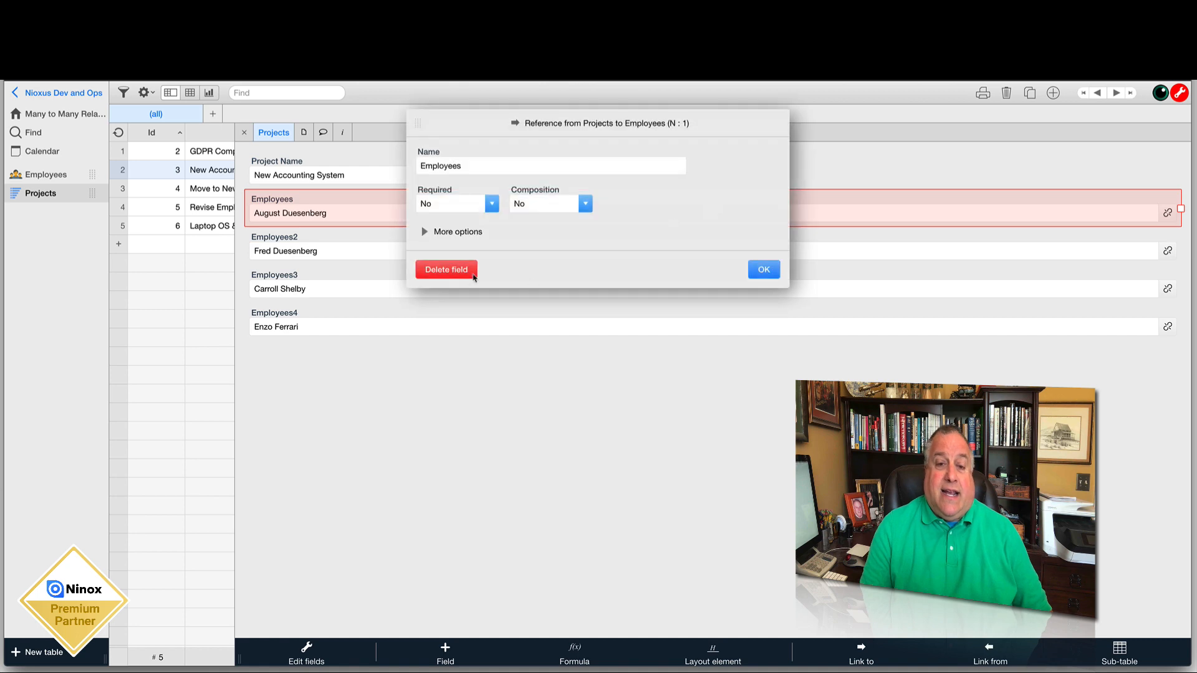
left_click(460, 274)
left_click(702, 239)
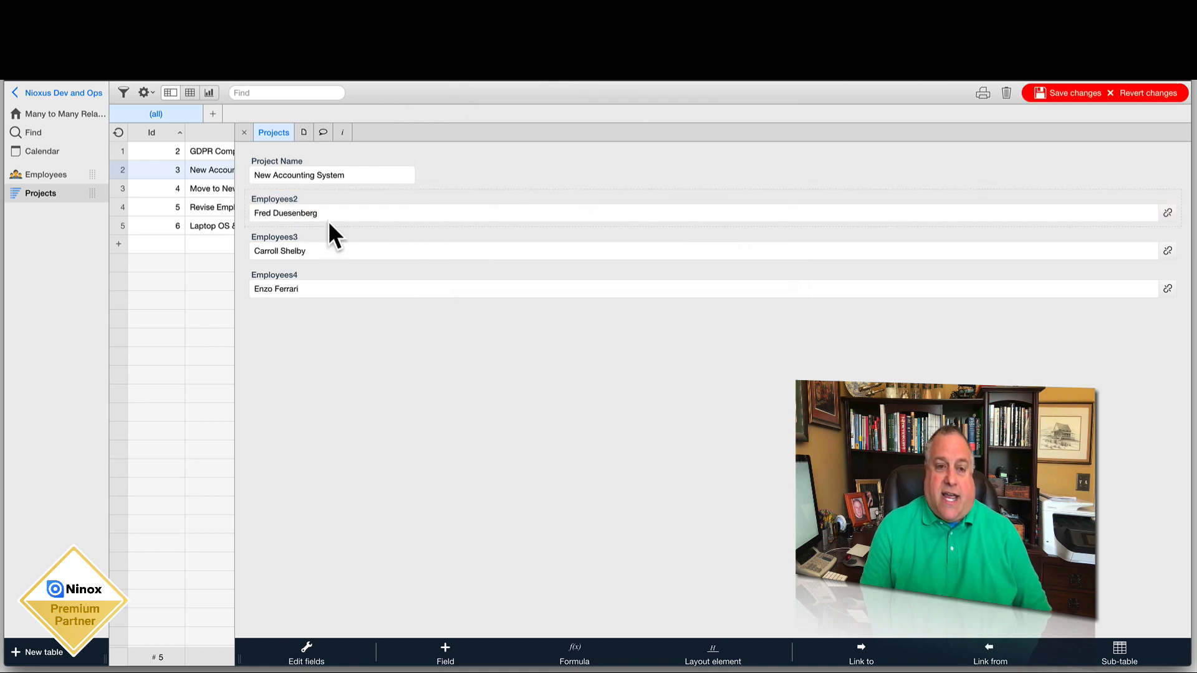
Delete the Employees2 and Employees3 reference fields from the Projects table.
left_click(317, 194)
left_click(713, 210)
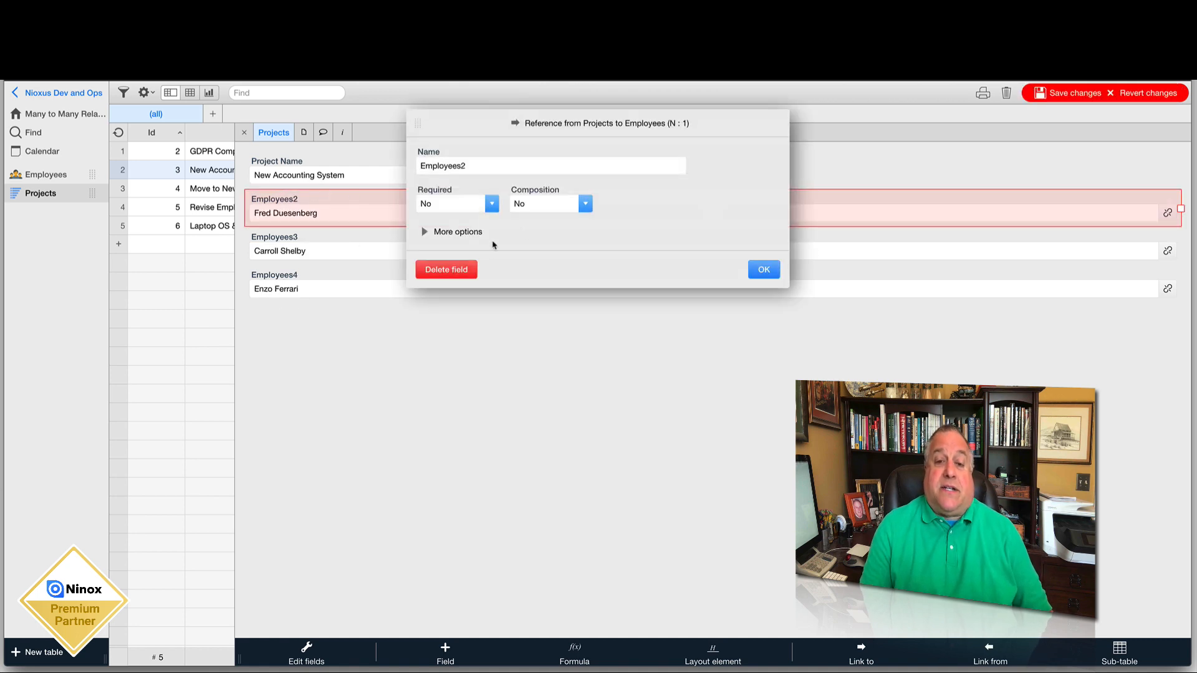
left_click(466, 270)
left_click(706, 237)
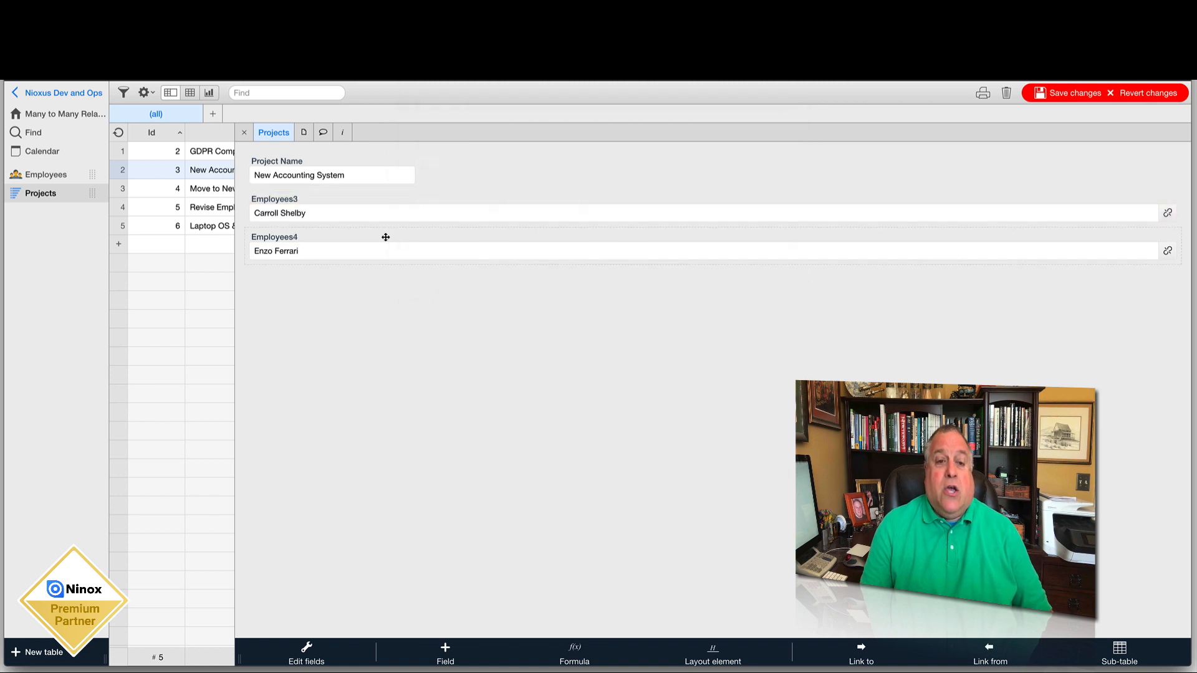
left_click(348, 200)
left_click(713, 209)
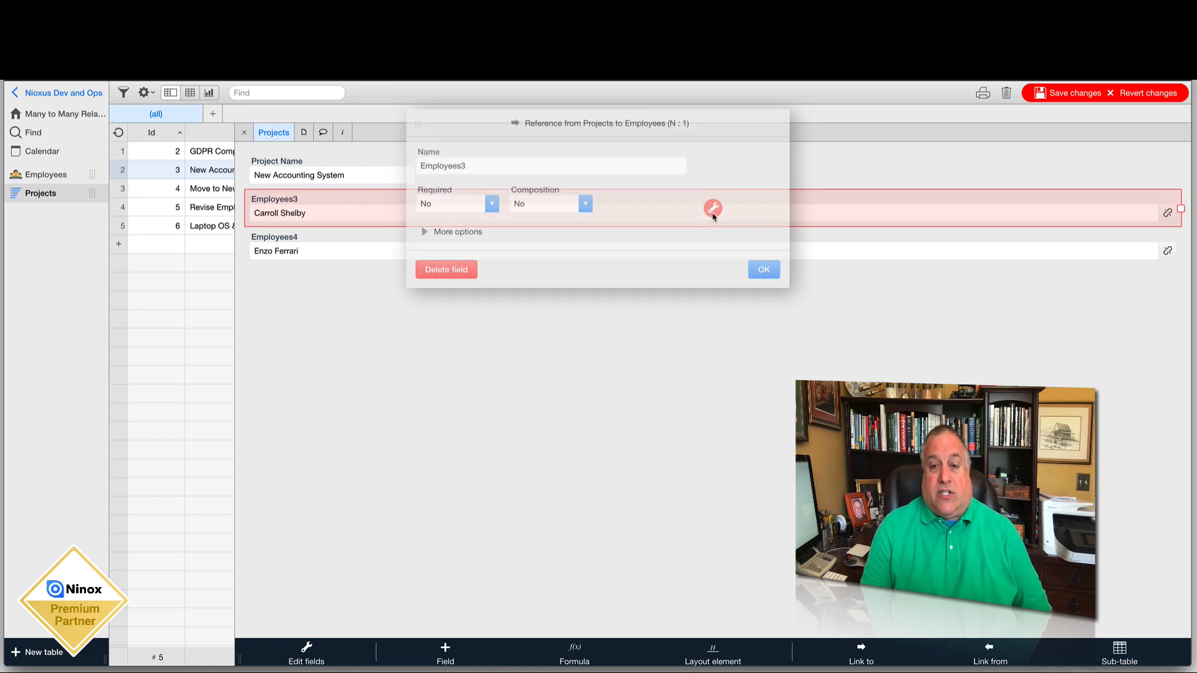
left_click(449, 270)
left_click(713, 232)
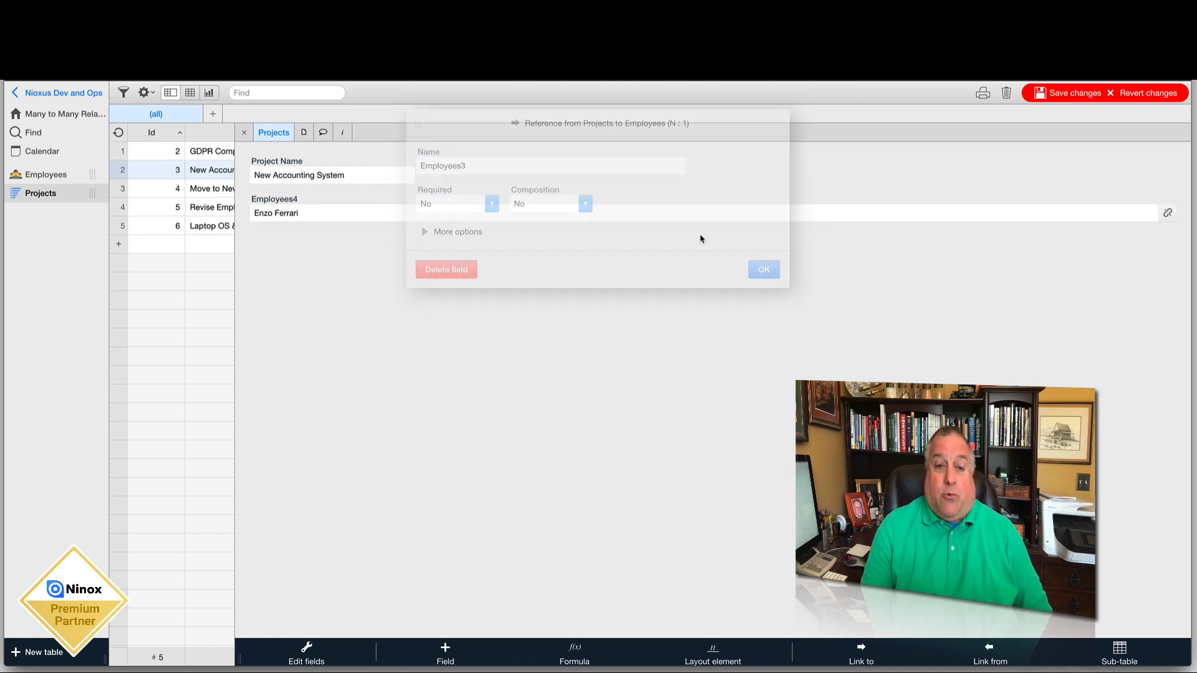
Delete the Employees4 reference field from the Projects table, save the changes and close the record.
left_click(626, 211)
left_click(714, 209)
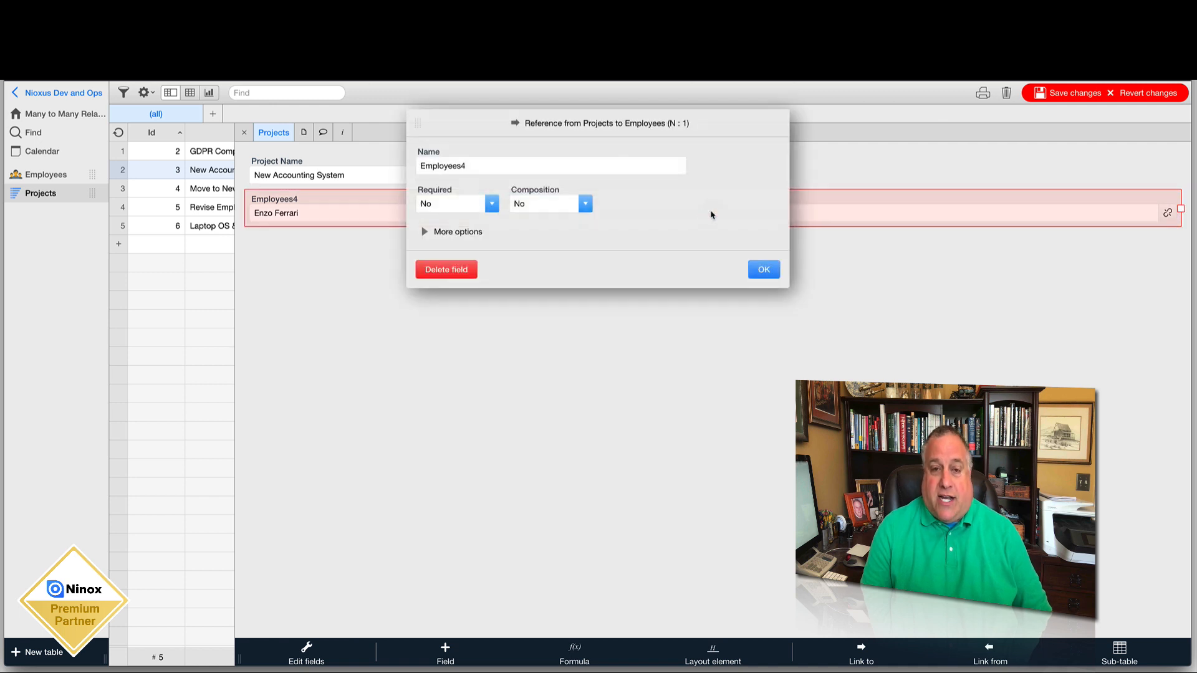
left_click(463, 270)
left_click(691, 234)
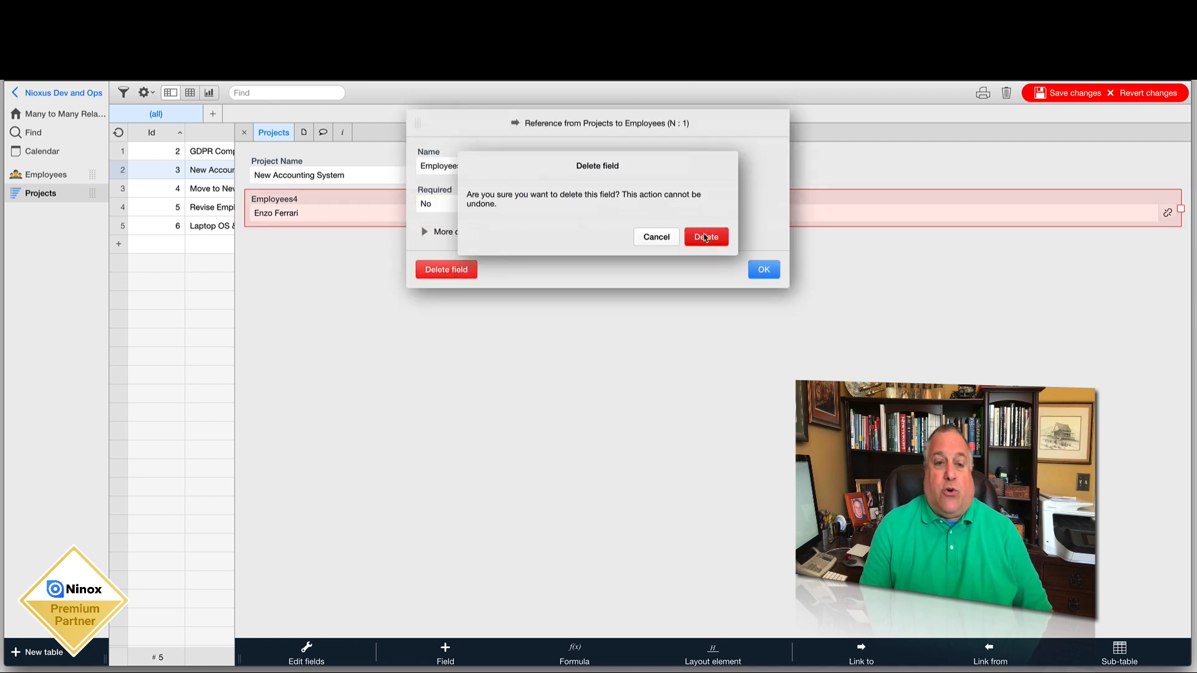
left_click(1067, 95)
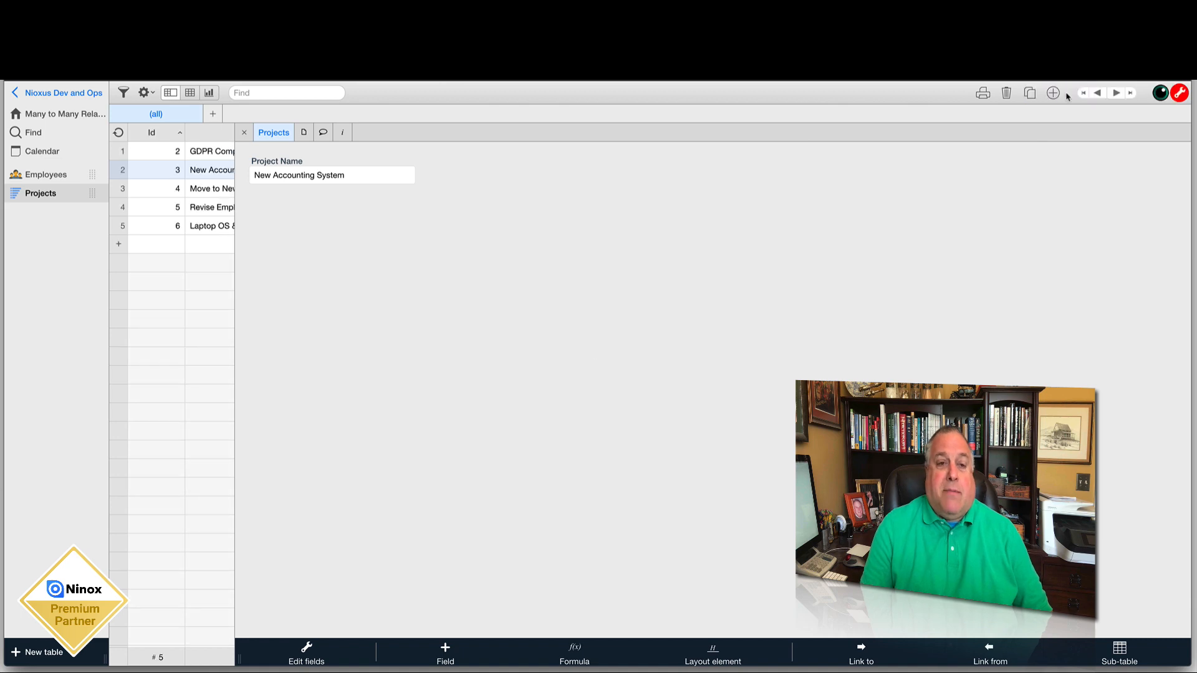
left_click(244, 133)
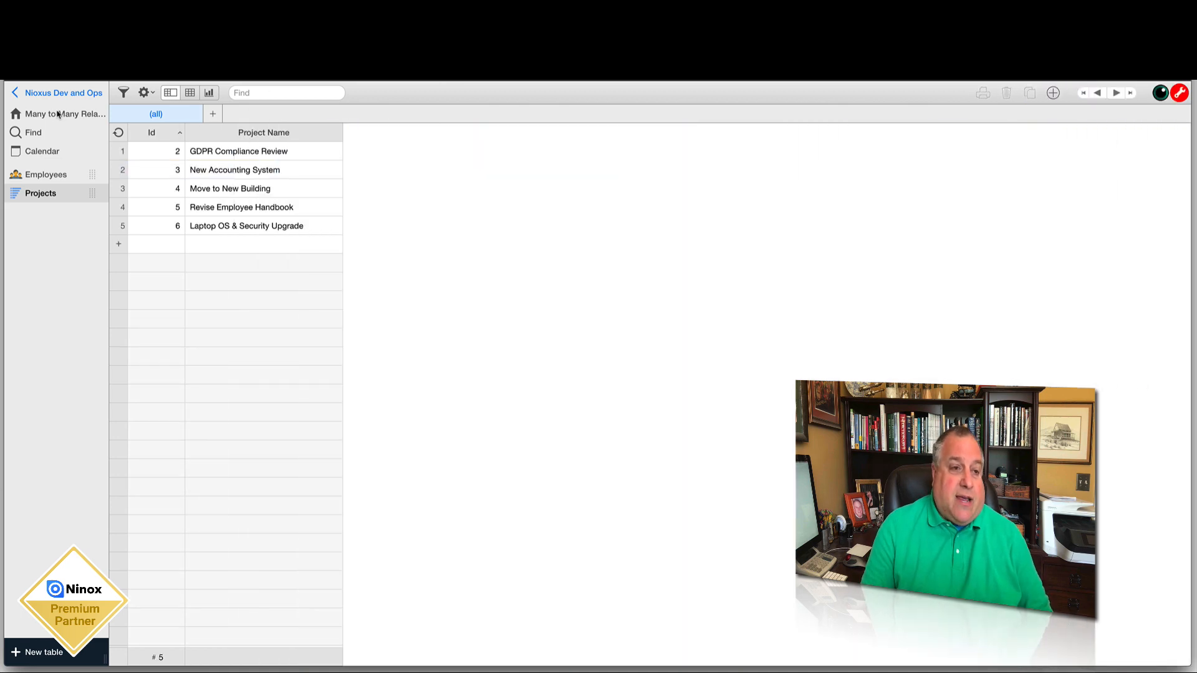
Start a new table from the database's data model view and name it Project Teams.
left_click(59, 114)
left_click(223, 120)
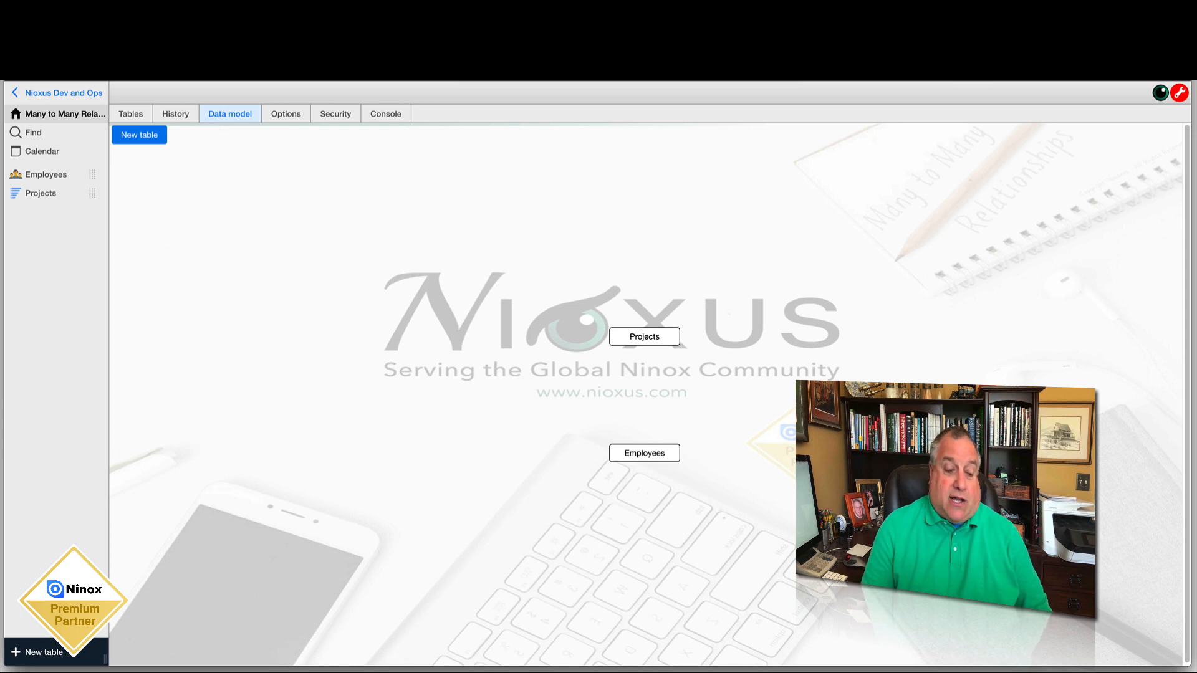
left_click(45, 657)
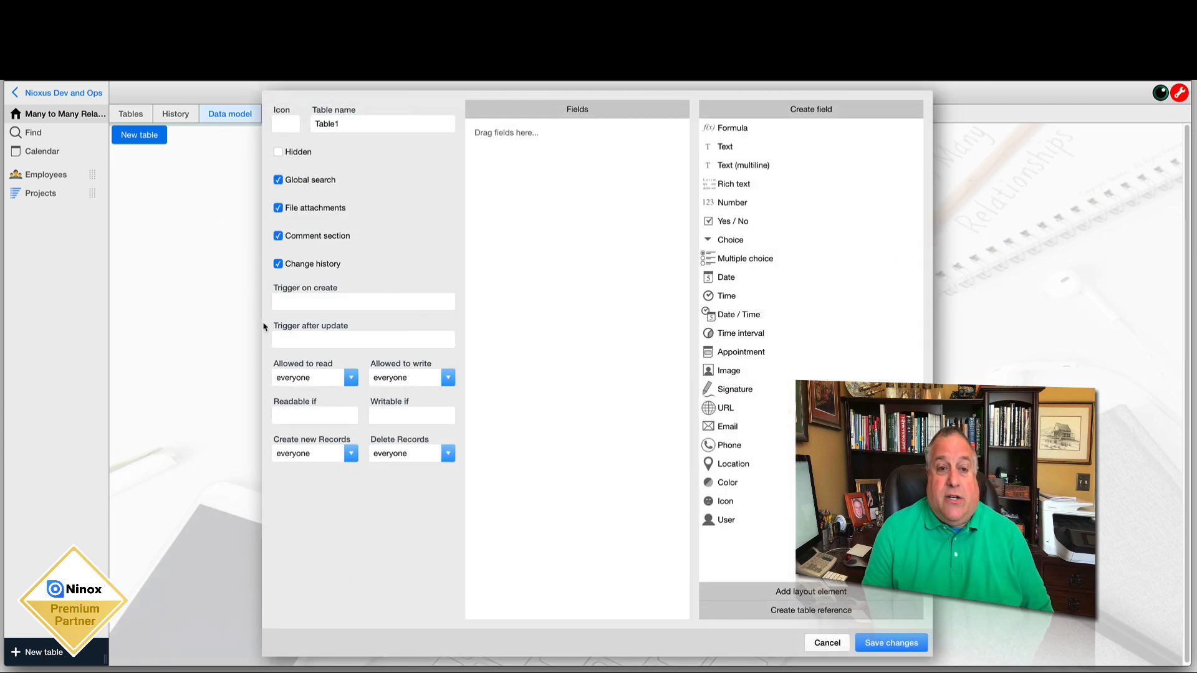
double_click(348, 123)
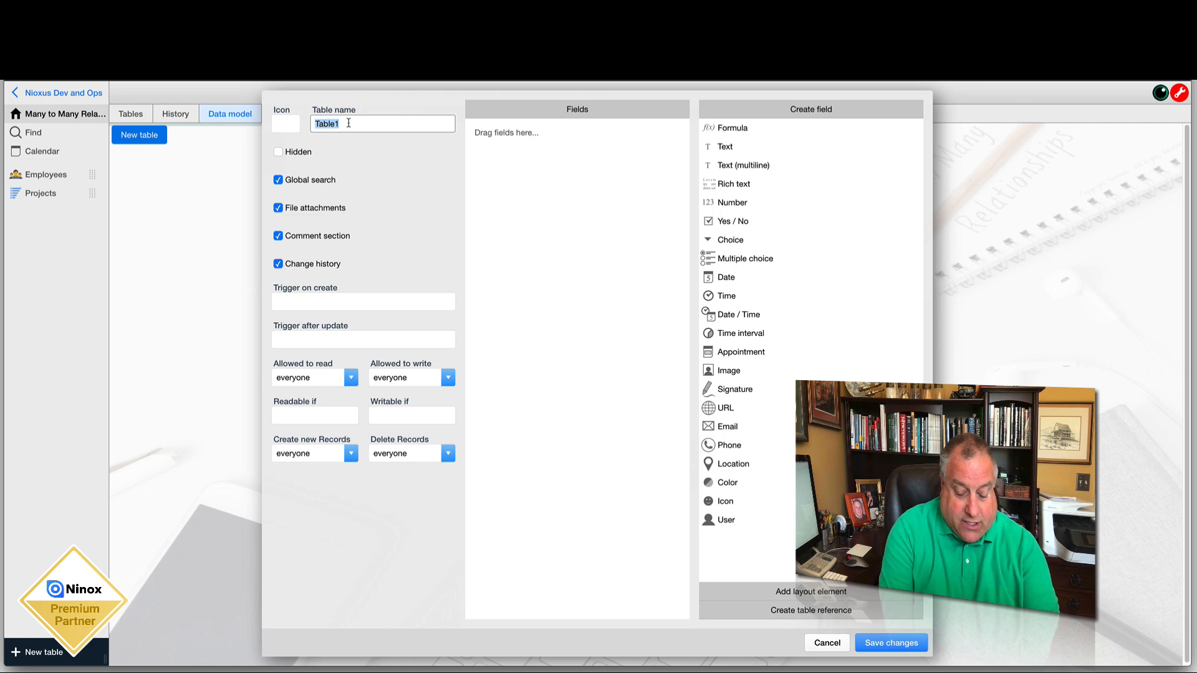
type("Proe")
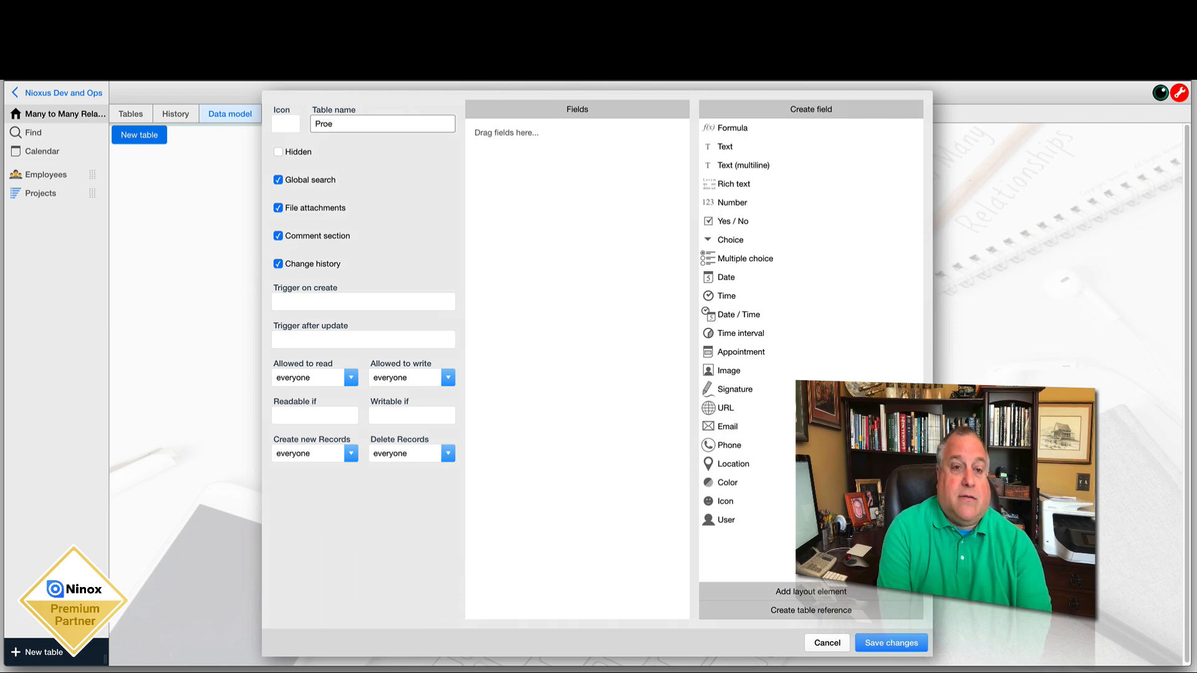
type("jcct Teams")
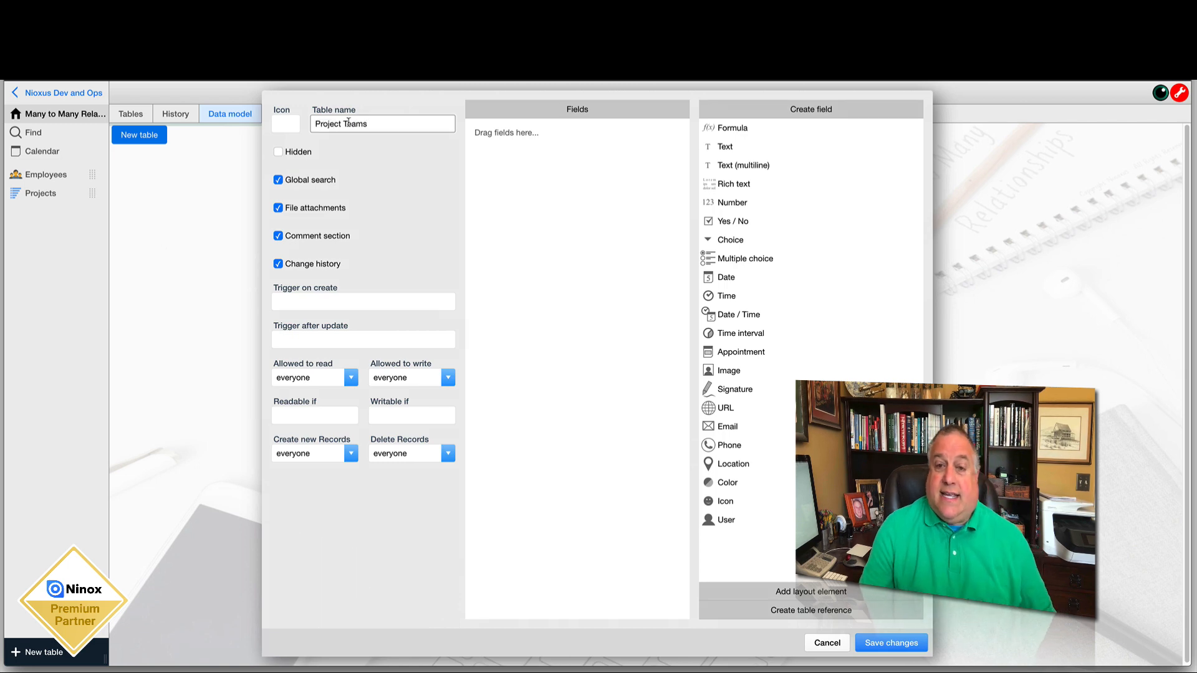
Add table references to Projects and Employees as fields of the Project Teams table.
left_click(712, 611)
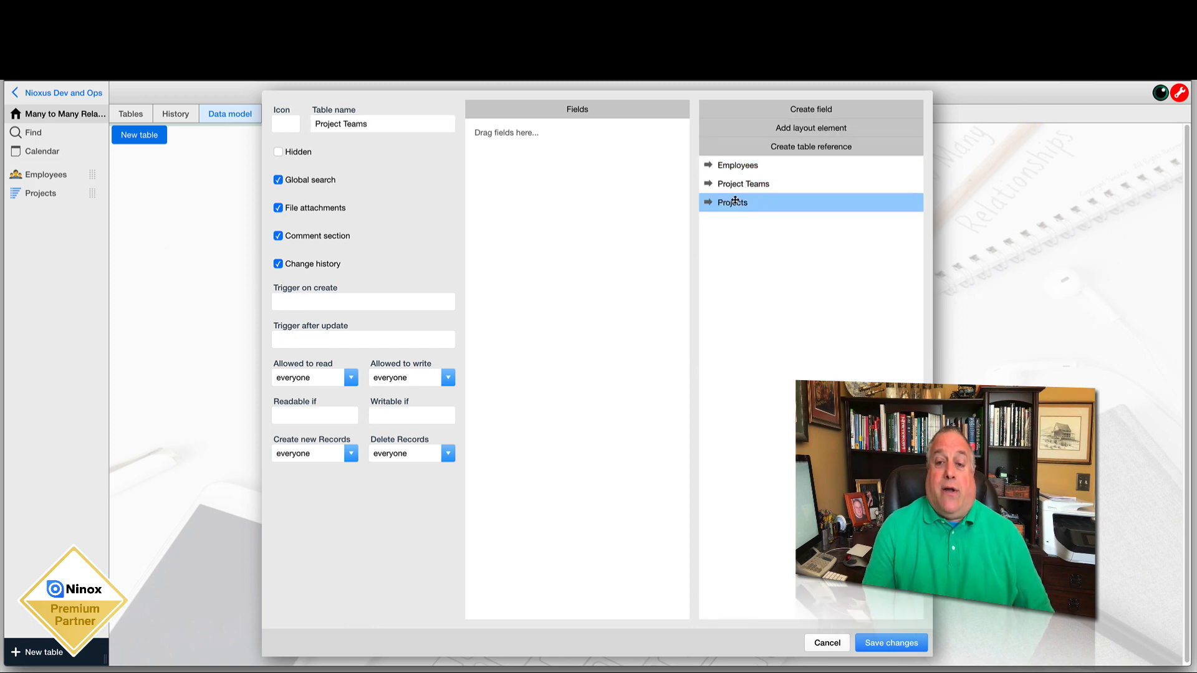
left_click_drag(739, 203, 602, 206)
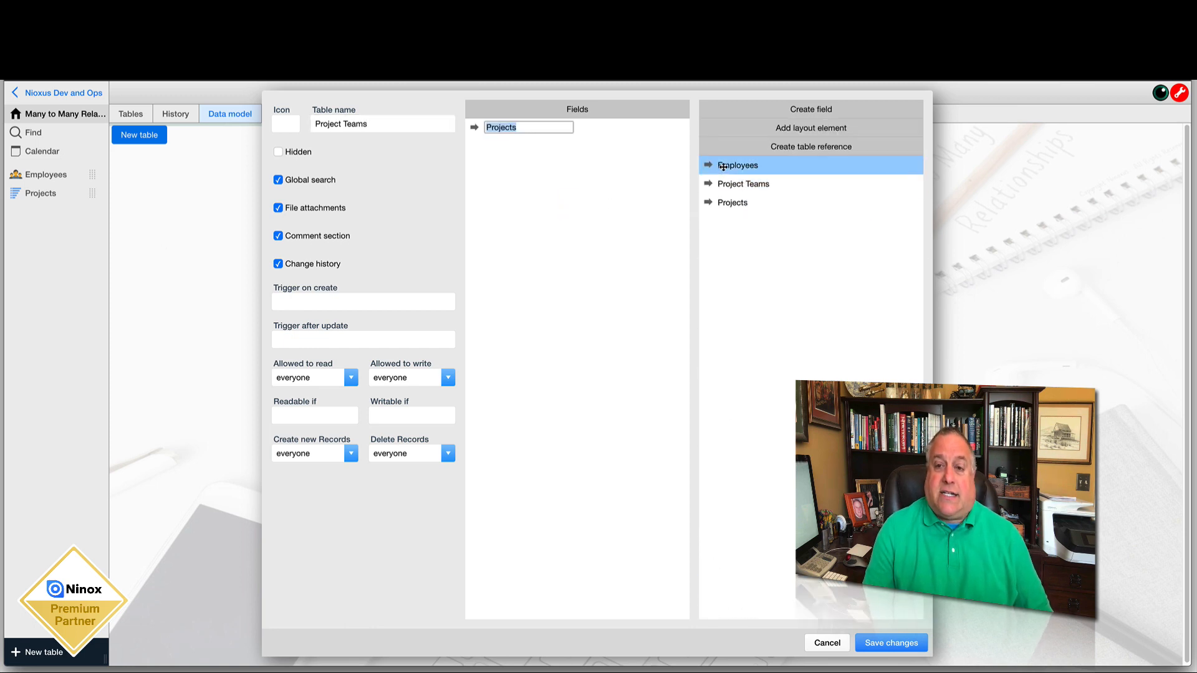
left_click_drag(738, 166, 586, 194)
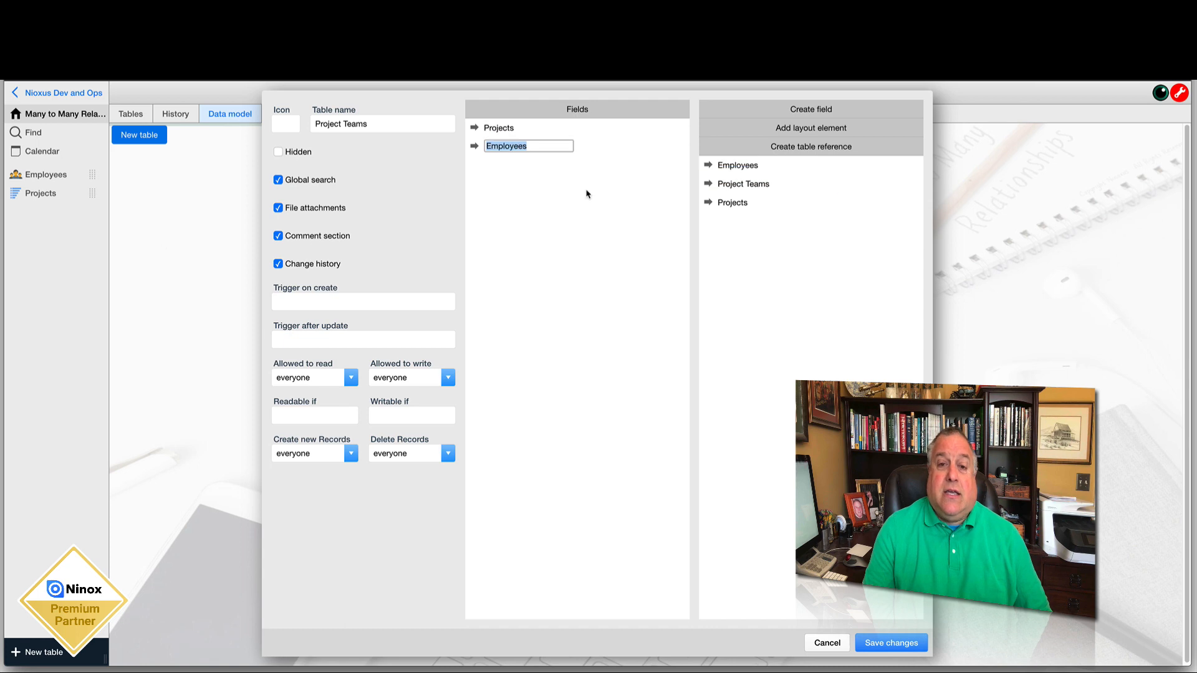
Check the settings of the Projects and Employees references, and save the new Project Teams table.
left_click(490, 127)
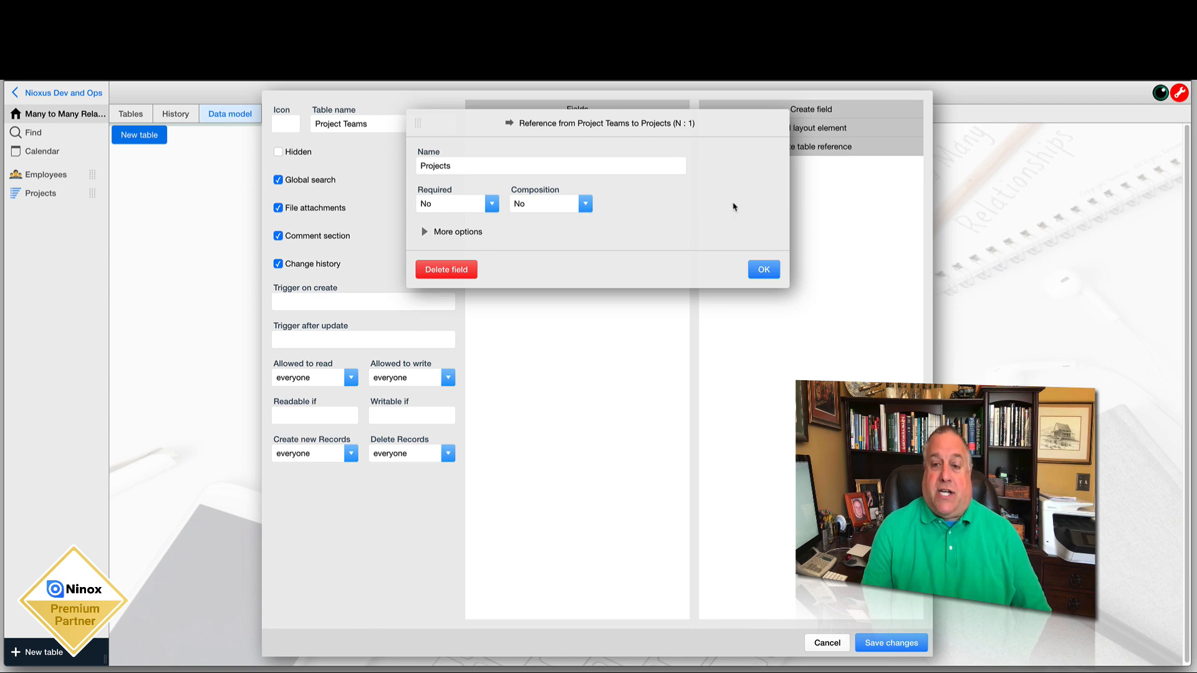
left_click(762, 273)
left_click(529, 142)
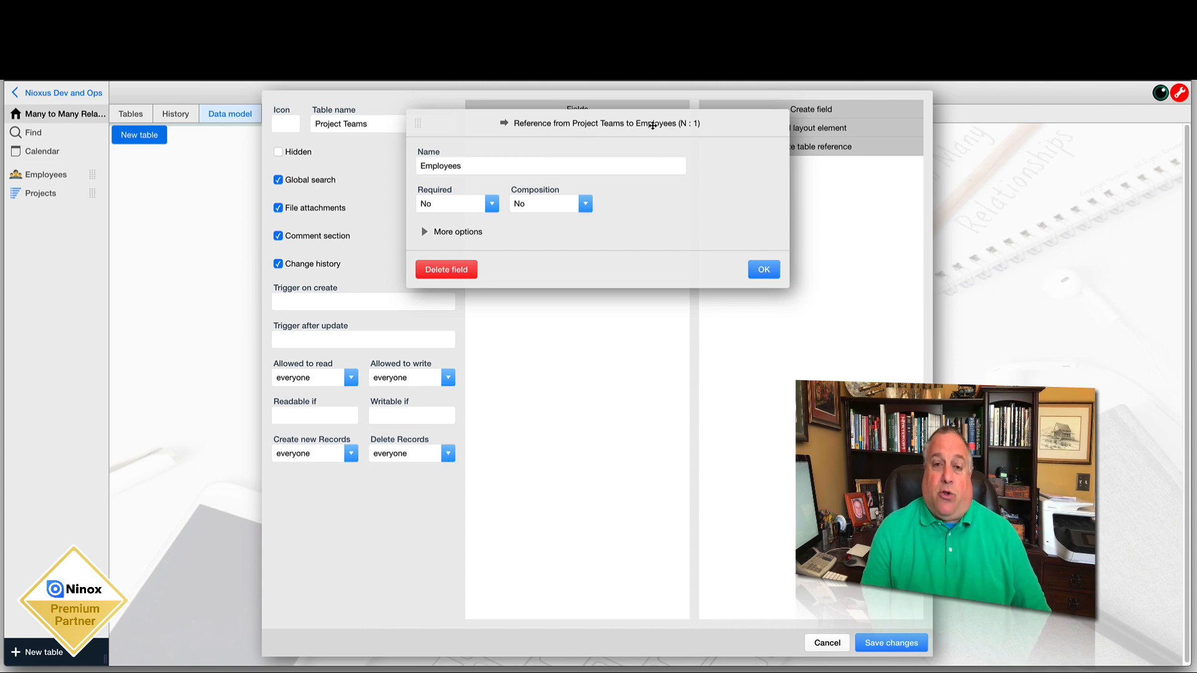
left_click(764, 270)
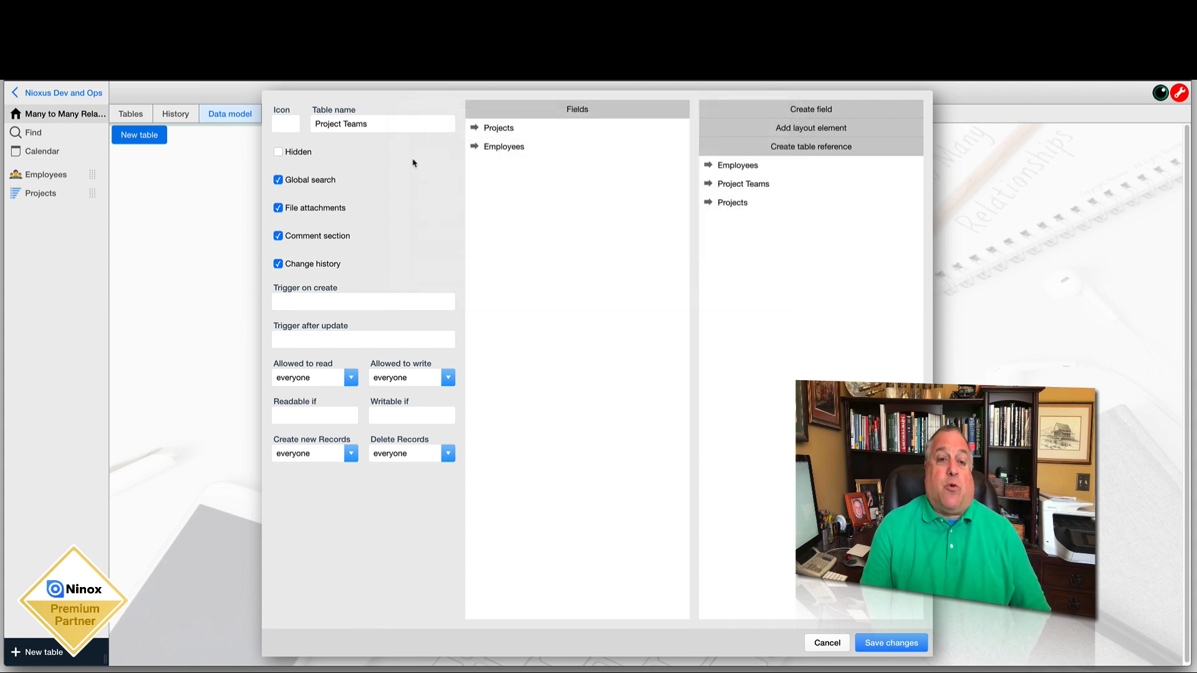
triple_click(375, 124)
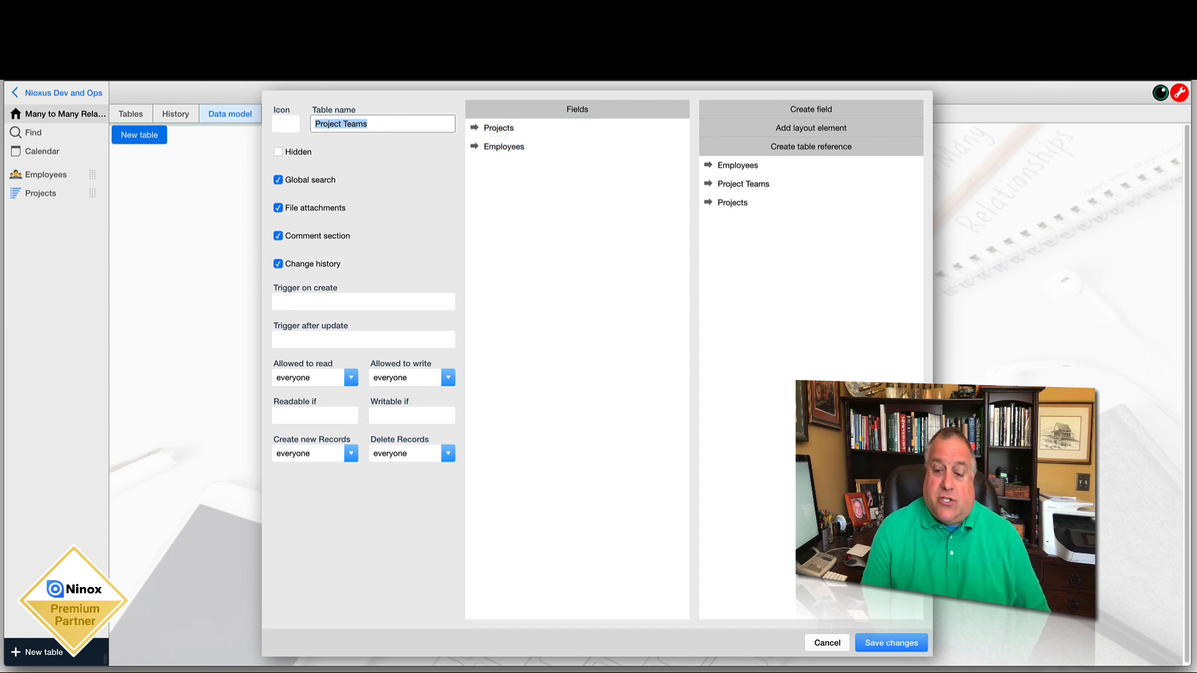
left_click(875, 645)
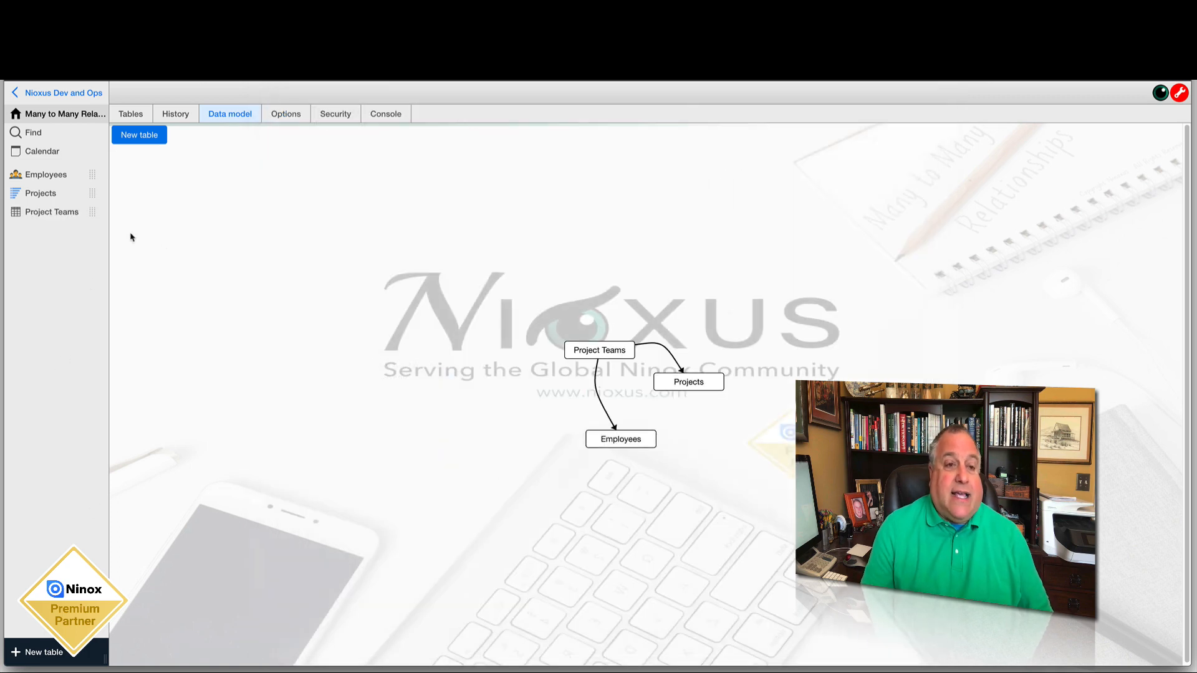
Leave edit mode and create the first Project Teams record, linking New Accounting System to the employee with Id 1.
left_click(1179, 93)
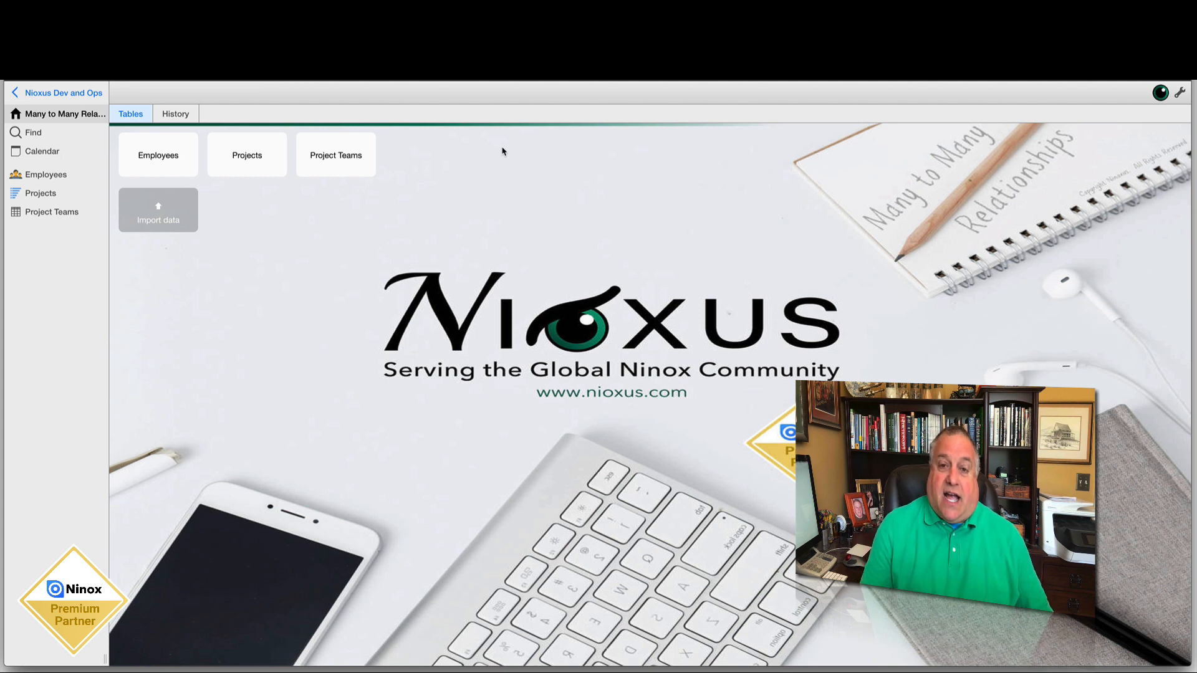
left_click(343, 162)
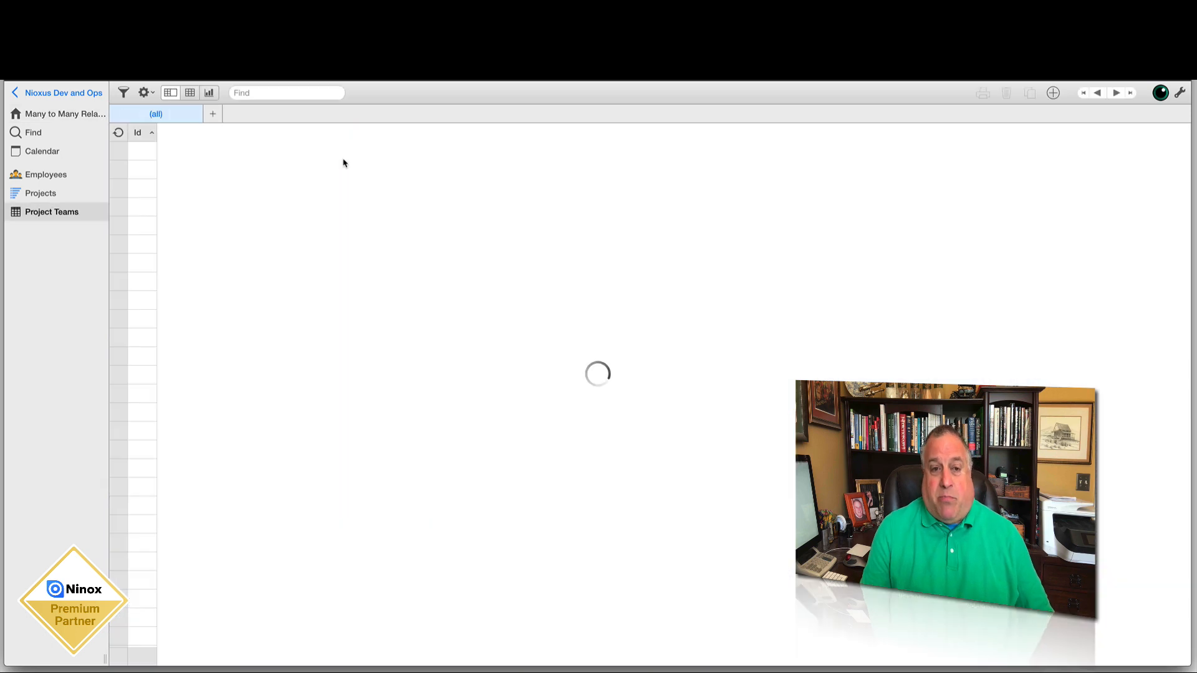
left_click(147, 153)
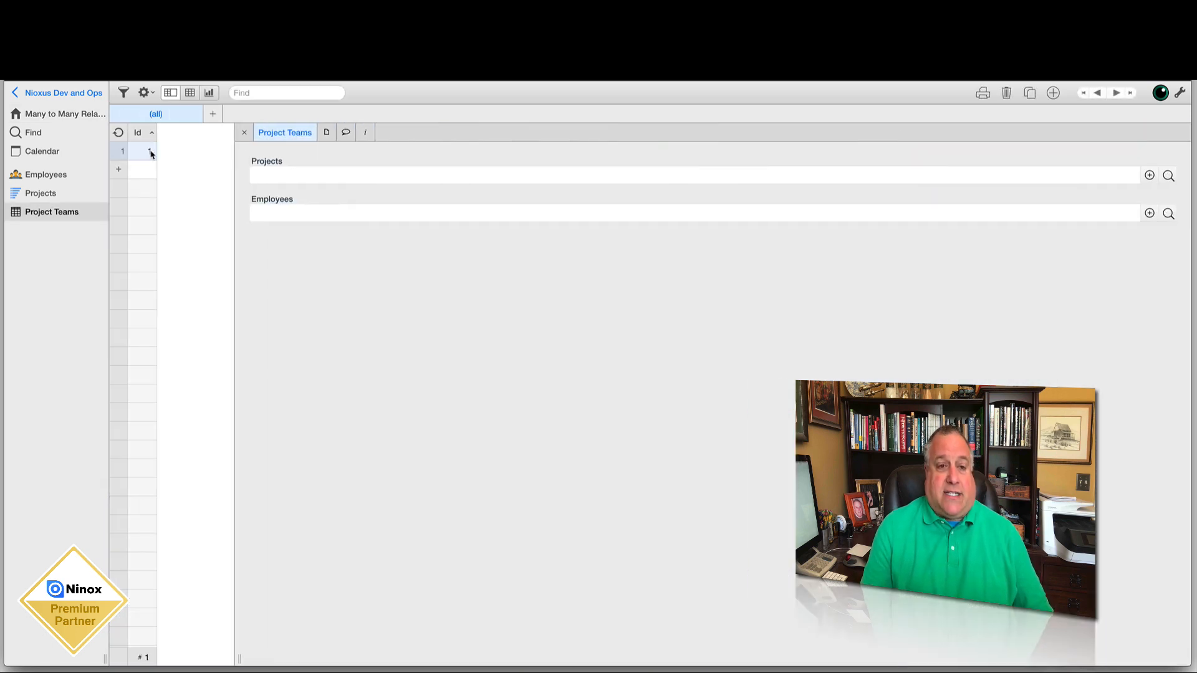
left_click(265, 176)
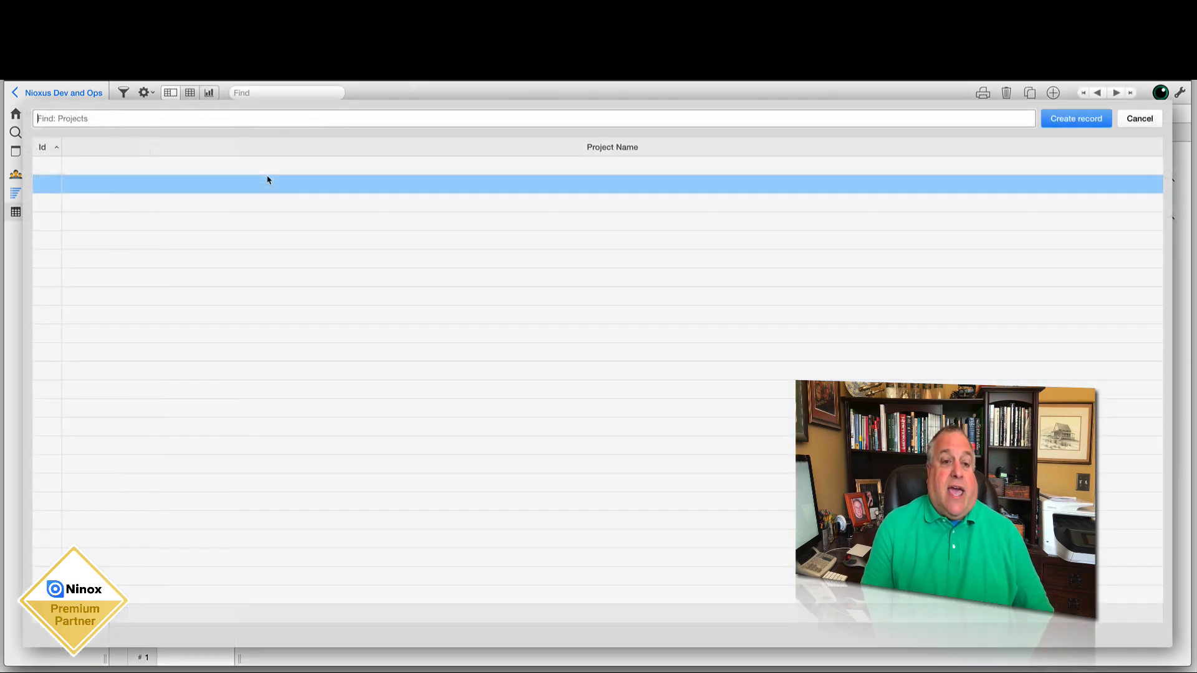
left_click(230, 184)
left_click(272, 217)
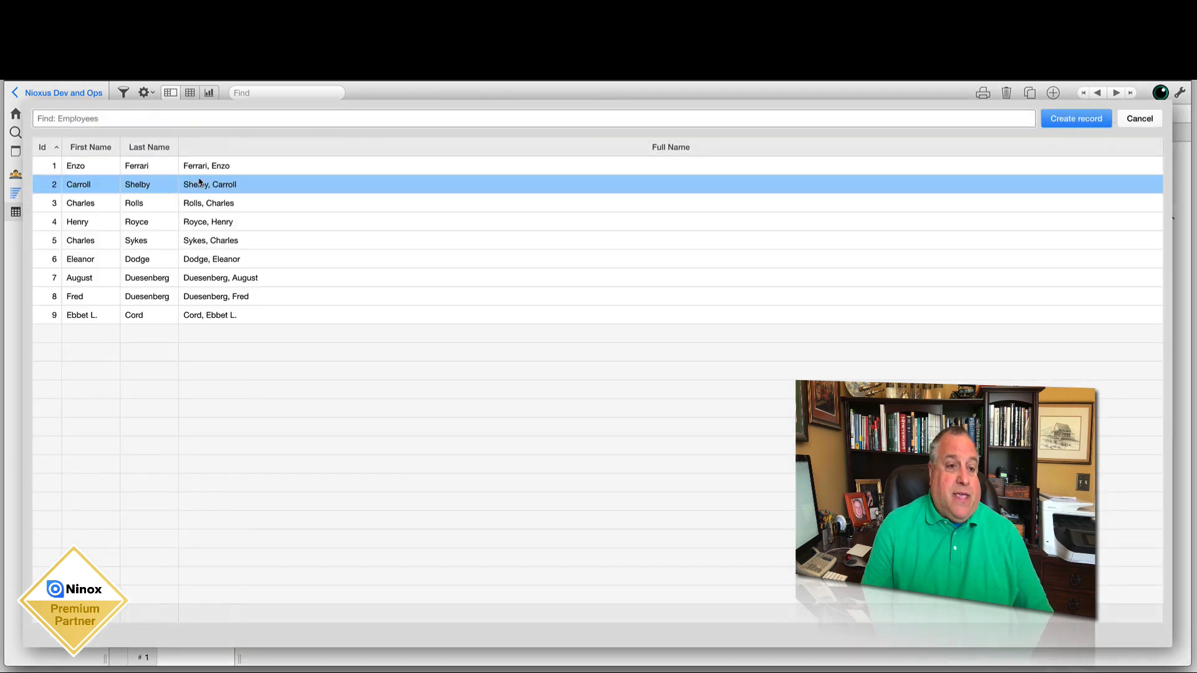
left_click(200, 166)
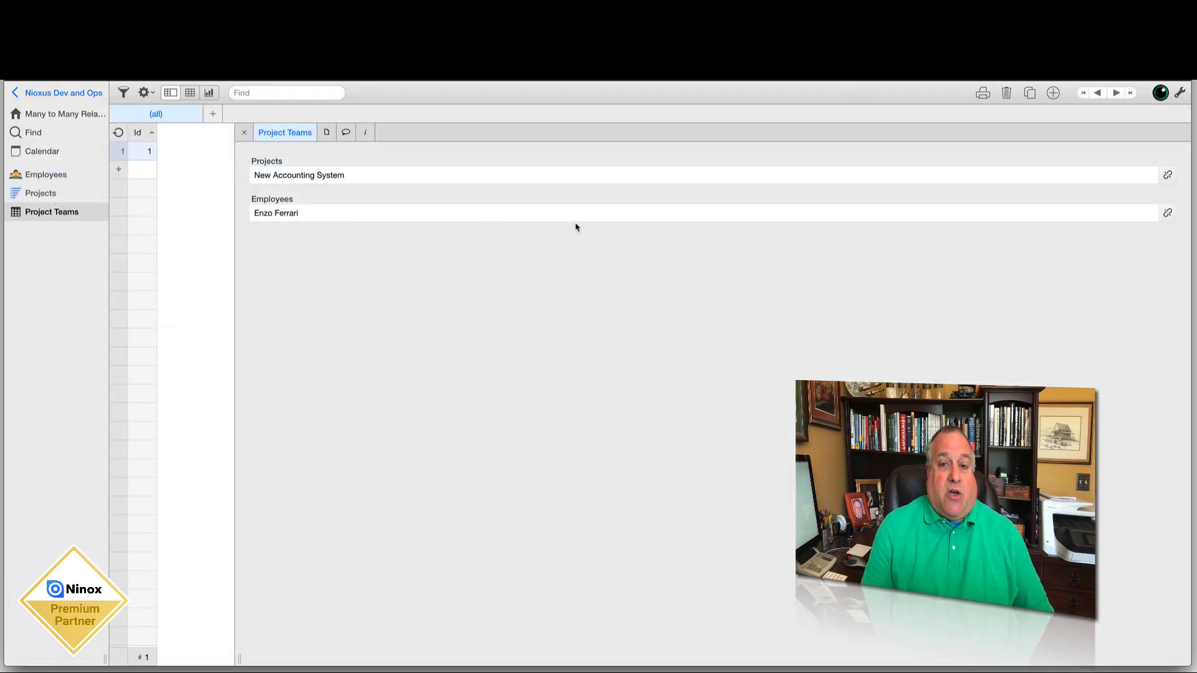
Add a second Project Teams record linking New Accounting System to the employee with Id 5.
left_click(1052, 93)
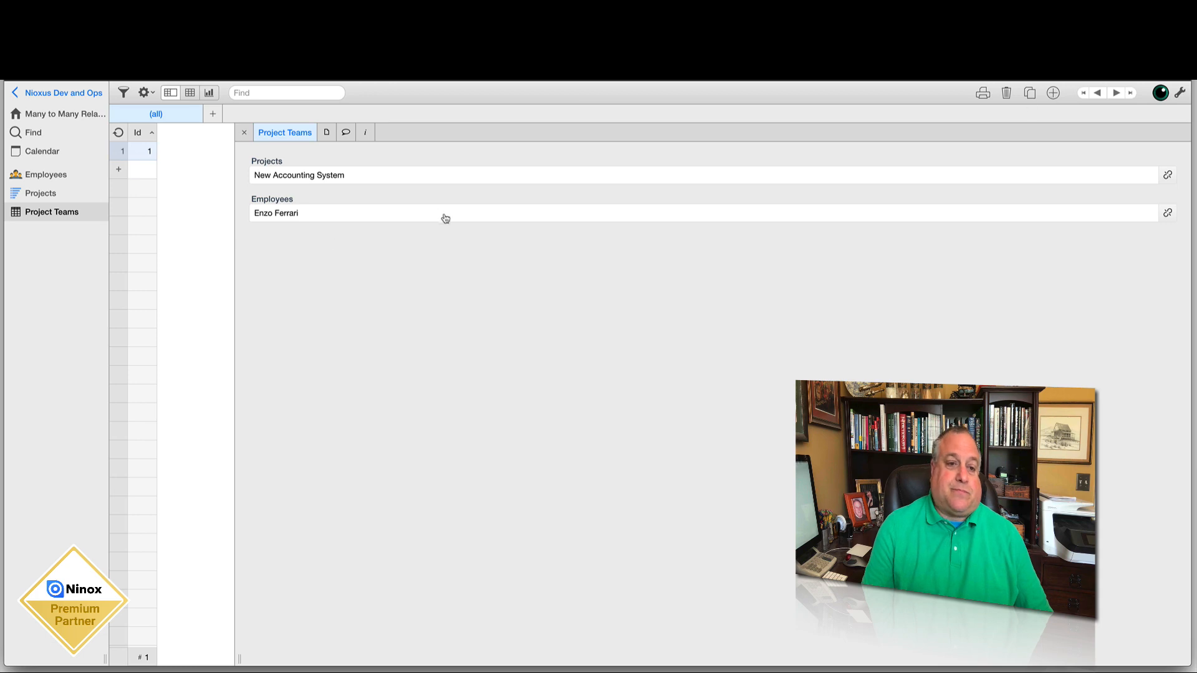
left_click(278, 181)
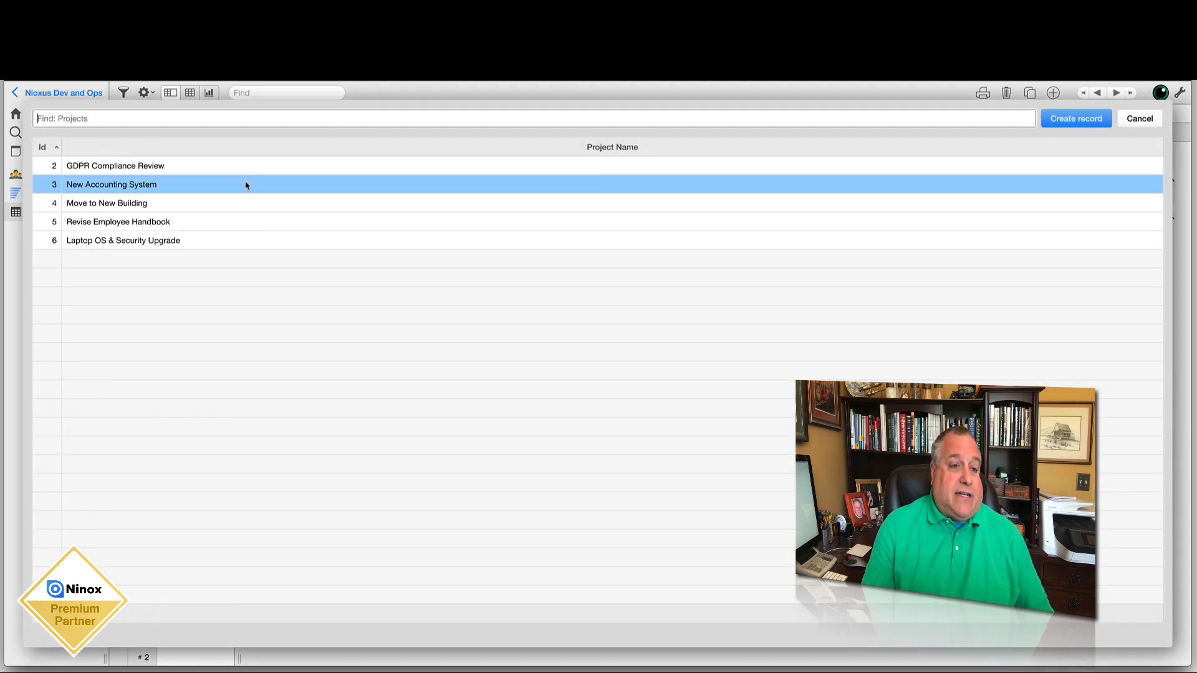
left_click(245, 185)
left_click(262, 216)
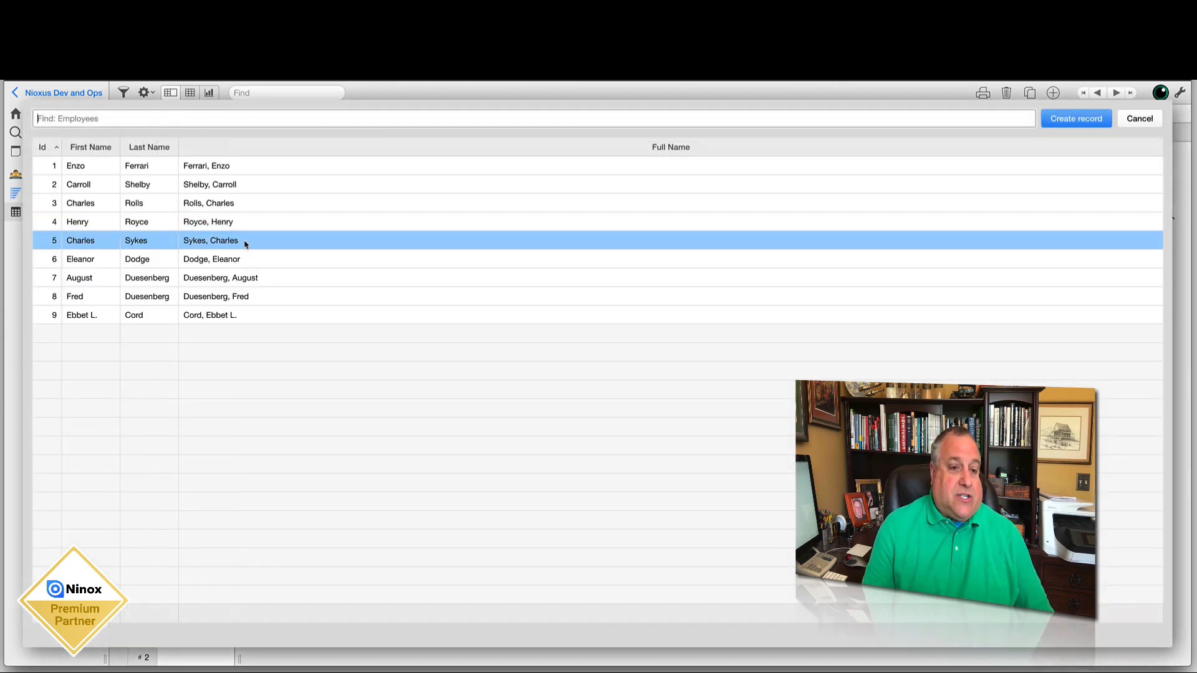
left_click(246, 242)
Add a third Project Teams record linking New Accounting System to the employee with Id 8.
left_click(1054, 93)
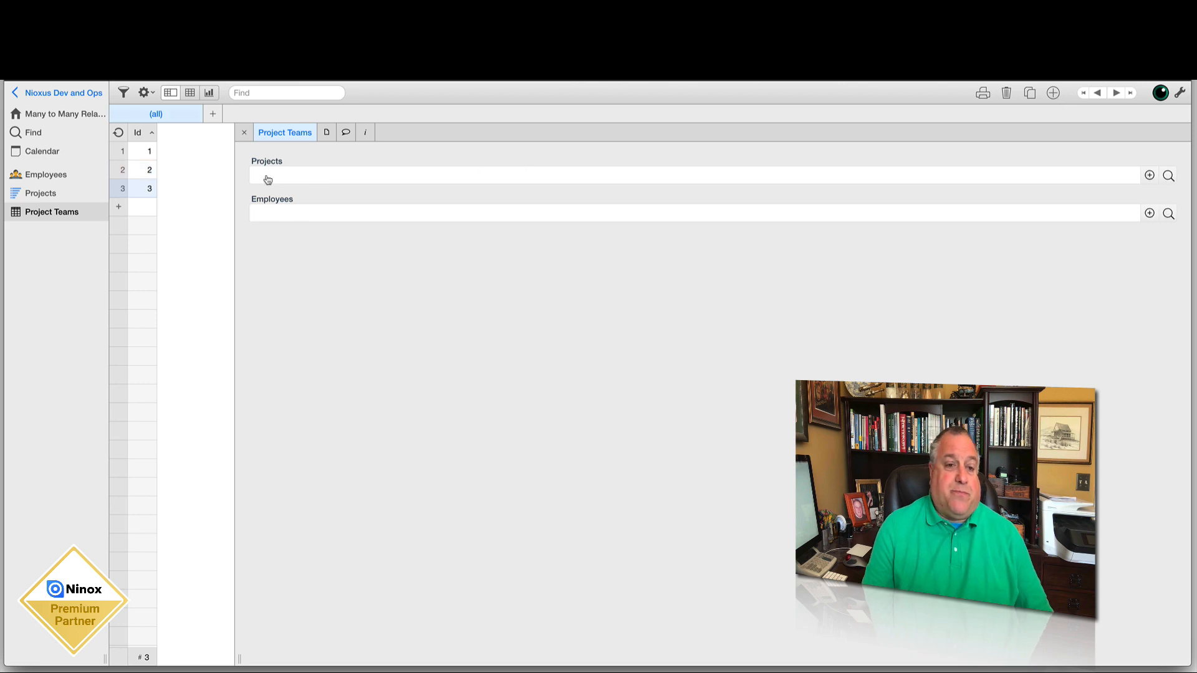
left_click(266, 178)
left_click(267, 181)
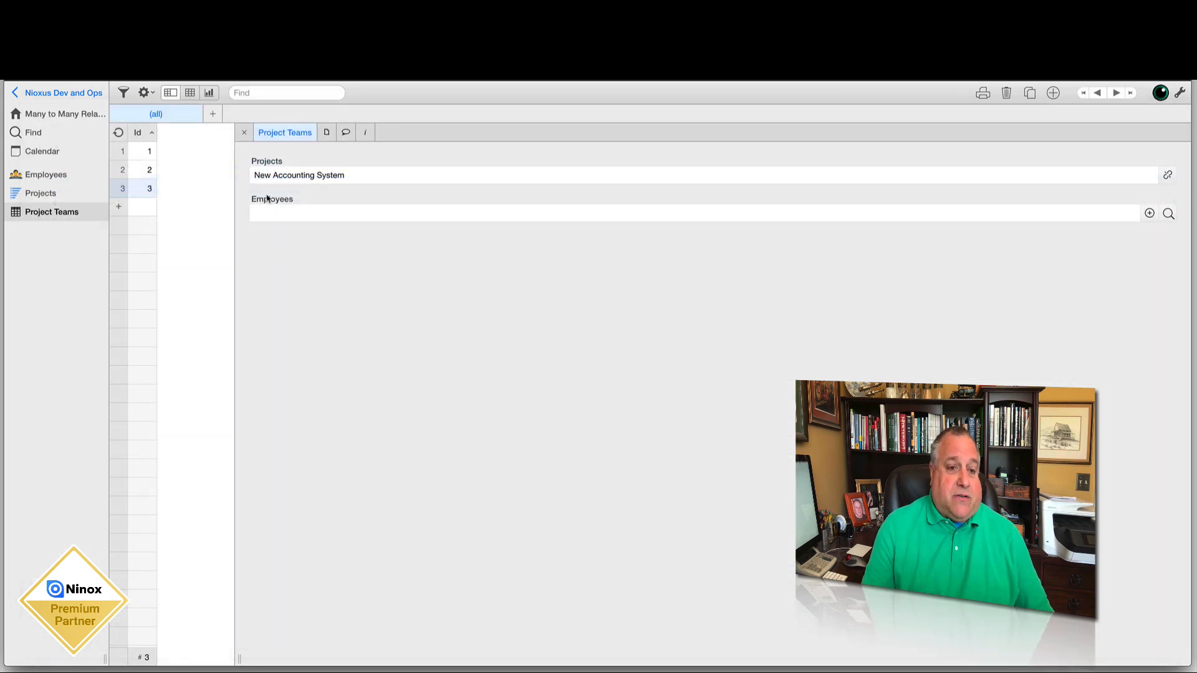
left_click(267, 215)
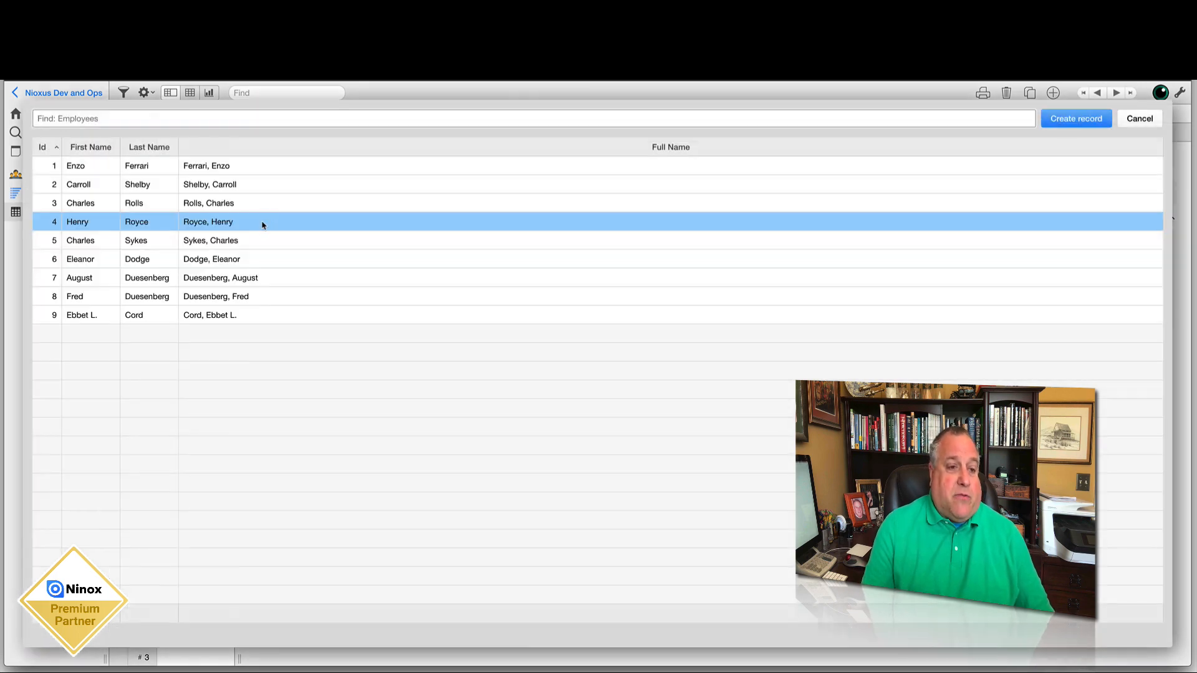
left_click(257, 296)
Add a fourth Project Teams record linking Revise Employee Handbook to the employee with Id 2.
left_click(1054, 94)
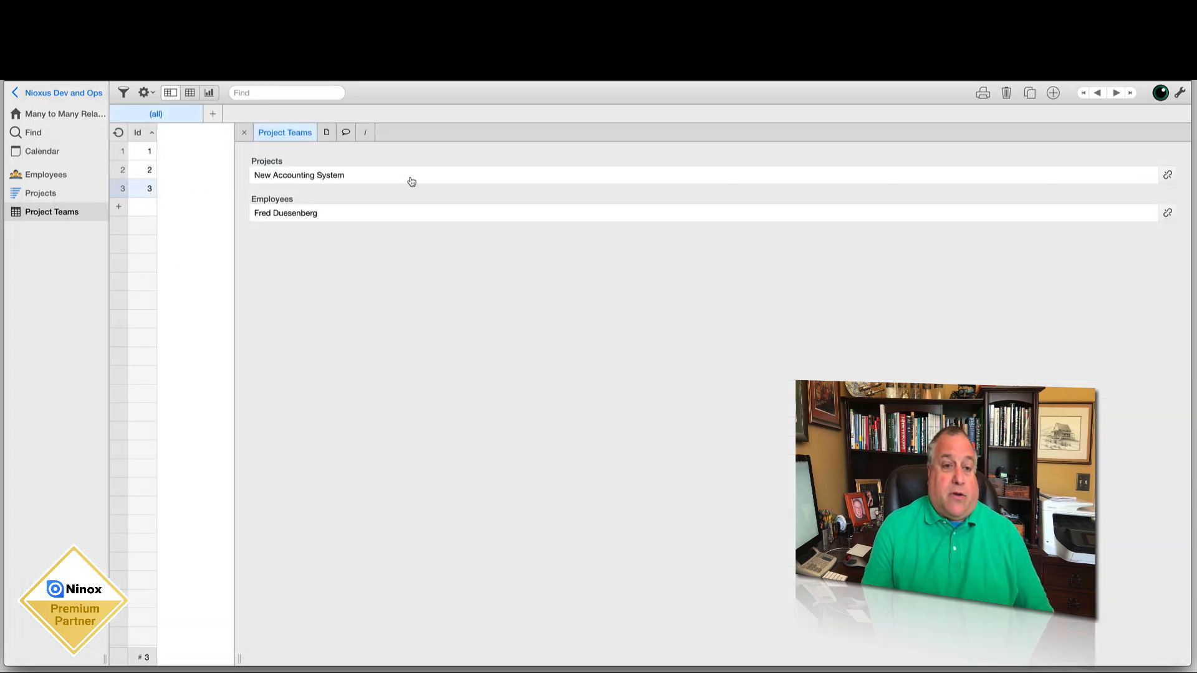
left_click(272, 176)
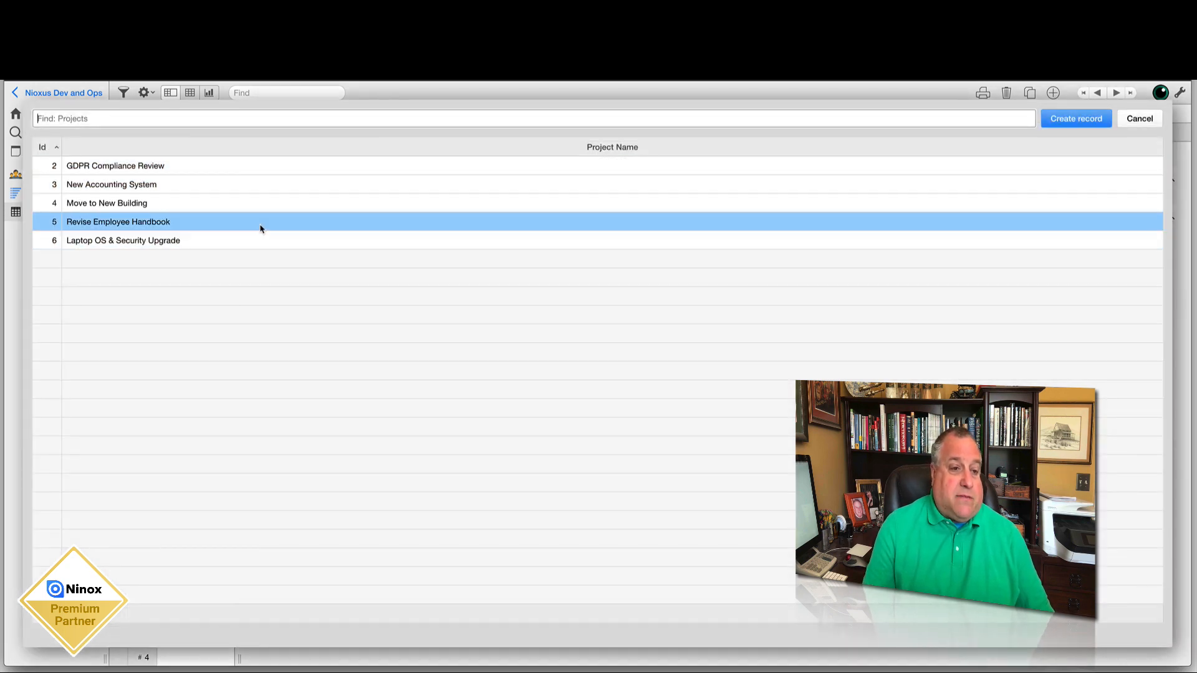
left_click(258, 225)
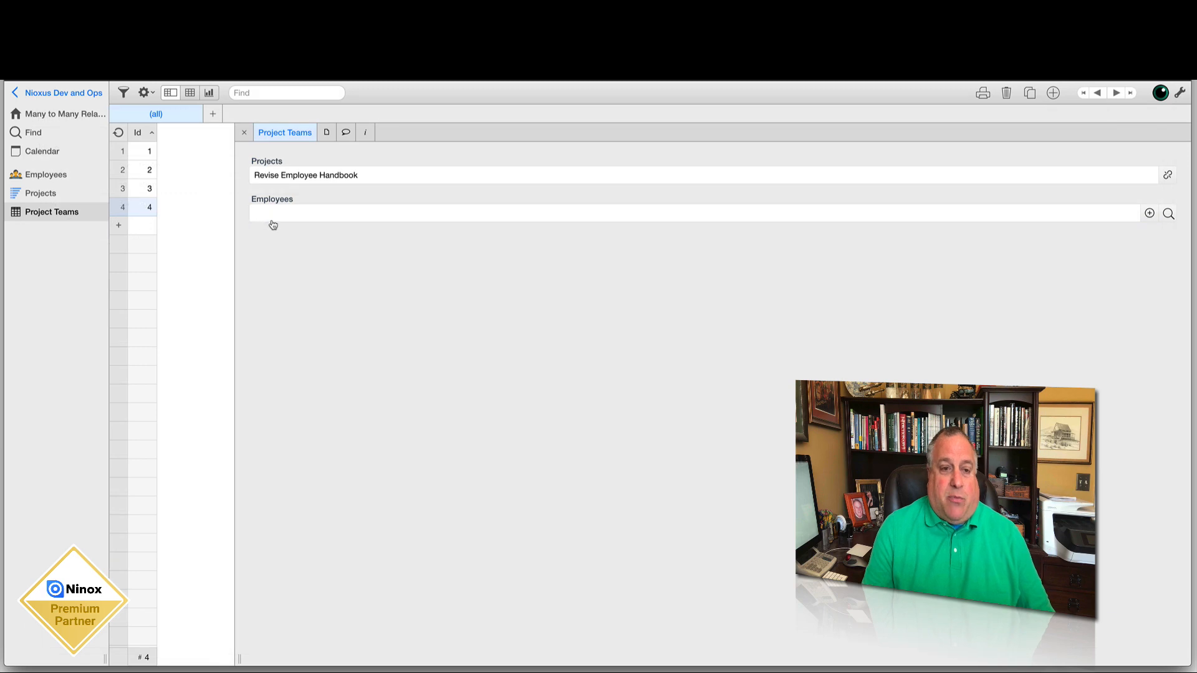
left_click(277, 218)
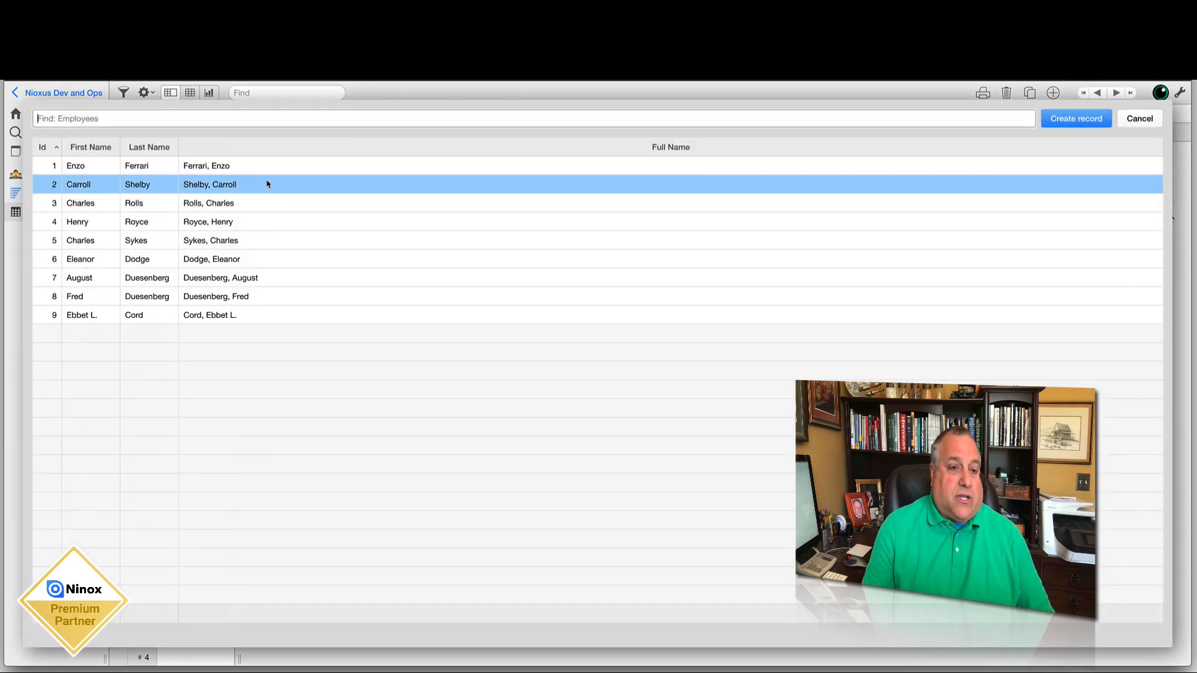
left_click(268, 183)
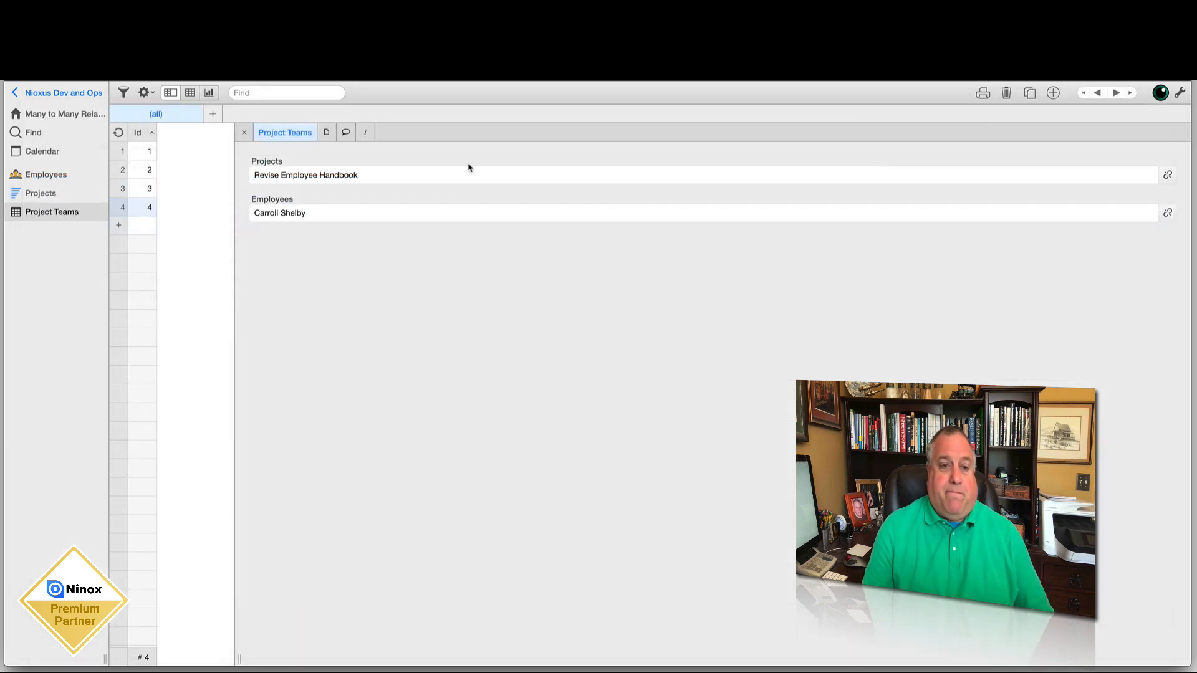
Add a fifth Project Teams record linking Revise Employee Handbook to the employee with Id 8, and close the record.
left_click(265, 176)
left_click(187, 227)
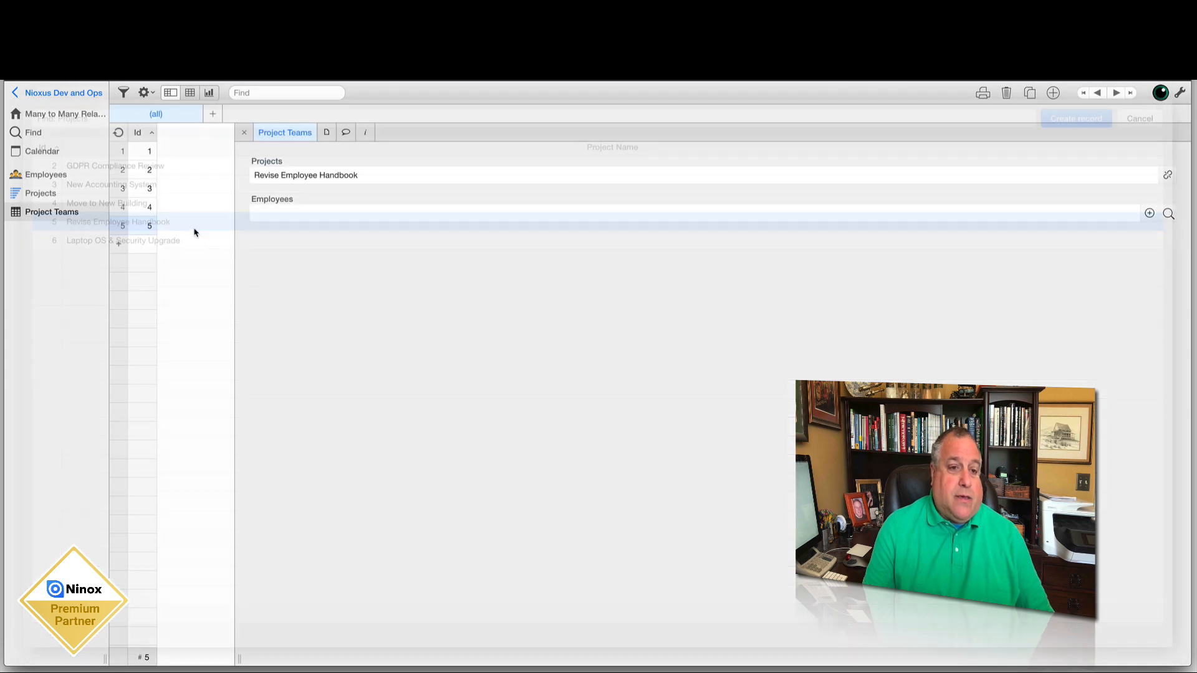
left_click(276, 215)
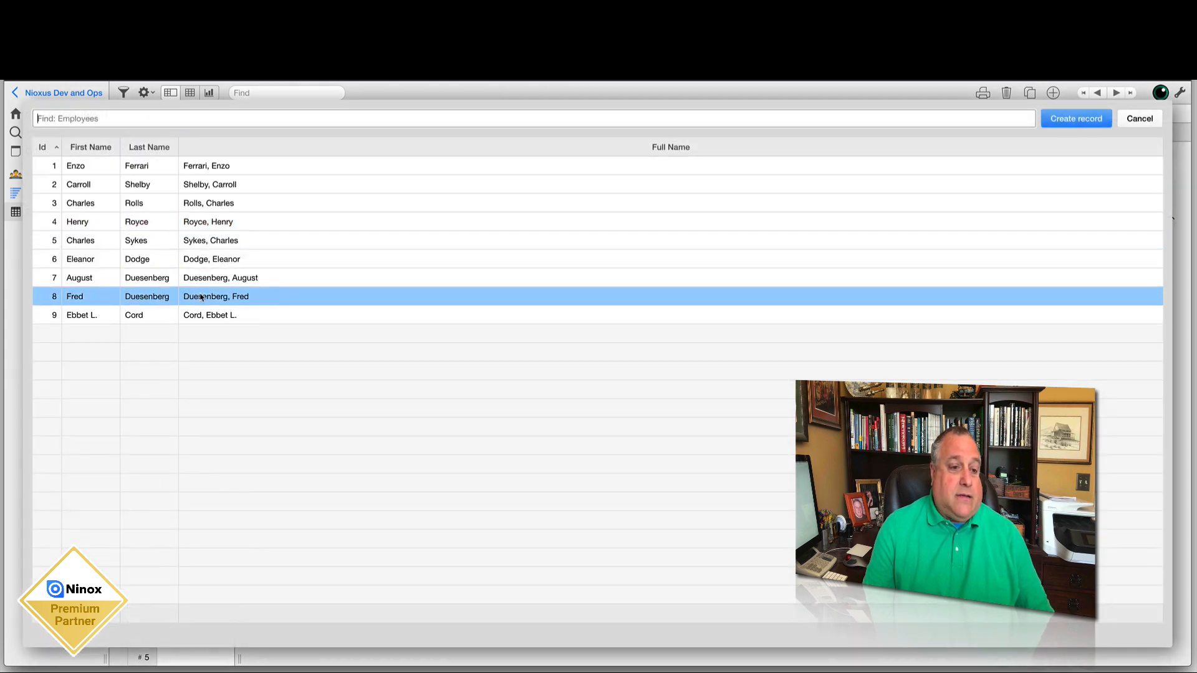
left_click(202, 297)
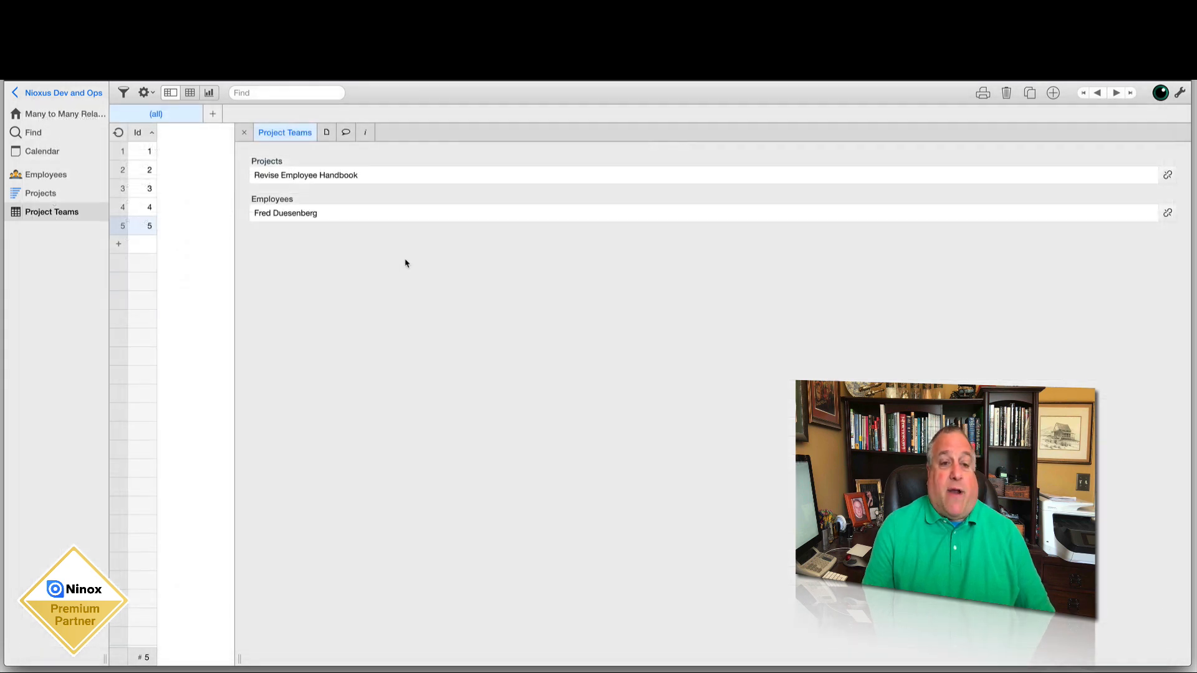
left_click(244, 132)
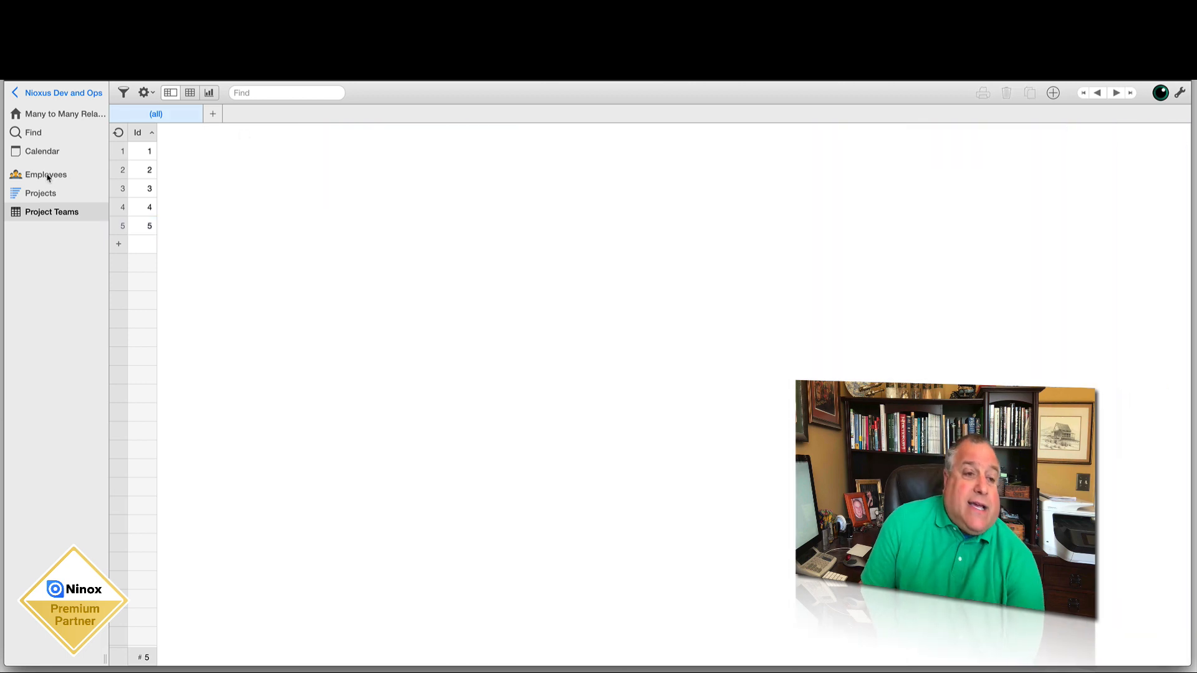
Open the Employees record with Id 8 and examine its linked Project Teams entries.
left_click(47, 176)
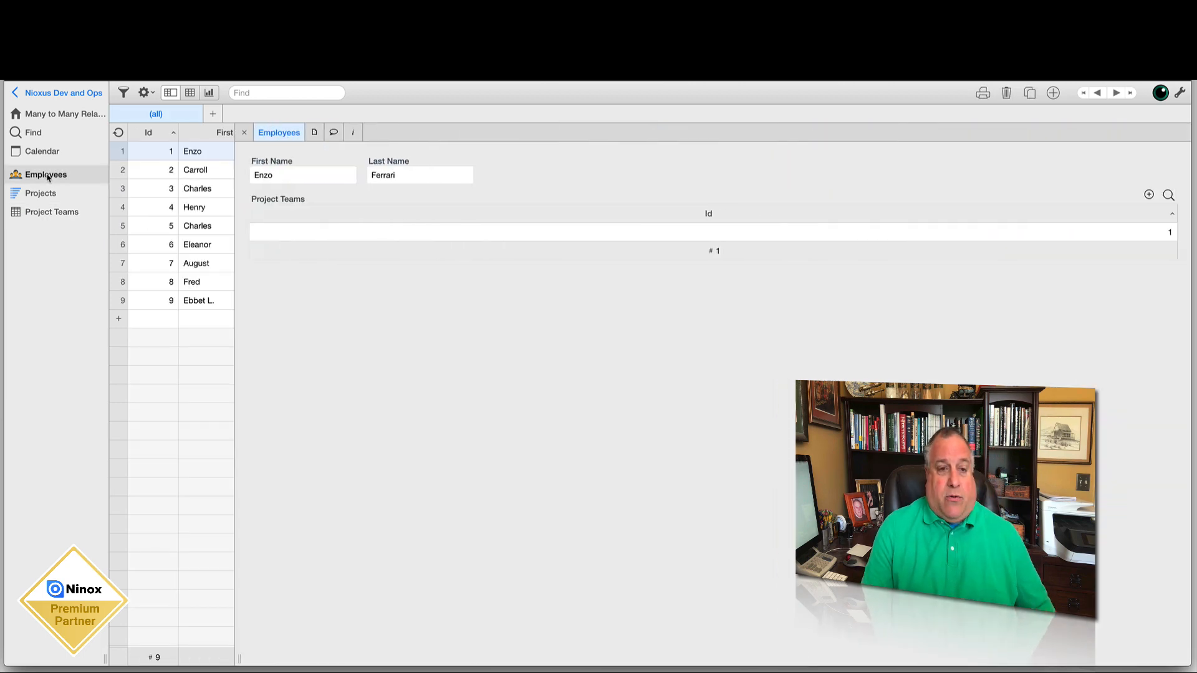
left_click(246, 133)
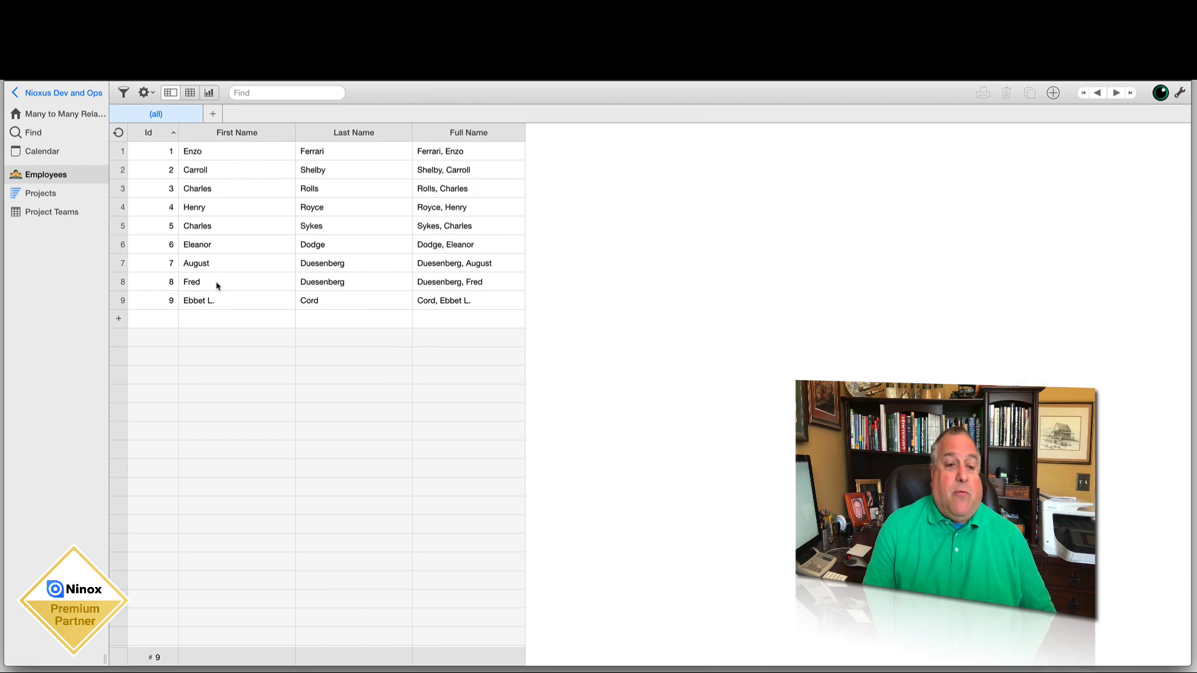
left_click(216, 285)
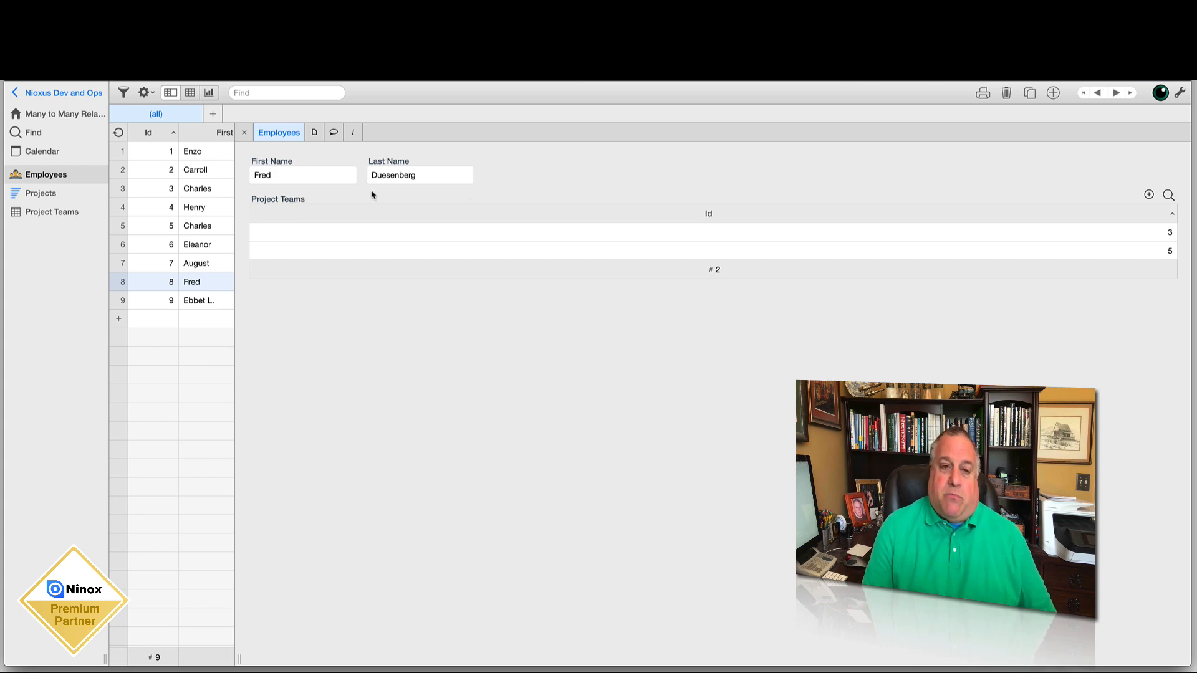
Show only the Project Name column in the employee form's Project Teams table, narrow the table to fit beside Last Name, and save the changes.
left_click(1179, 95)
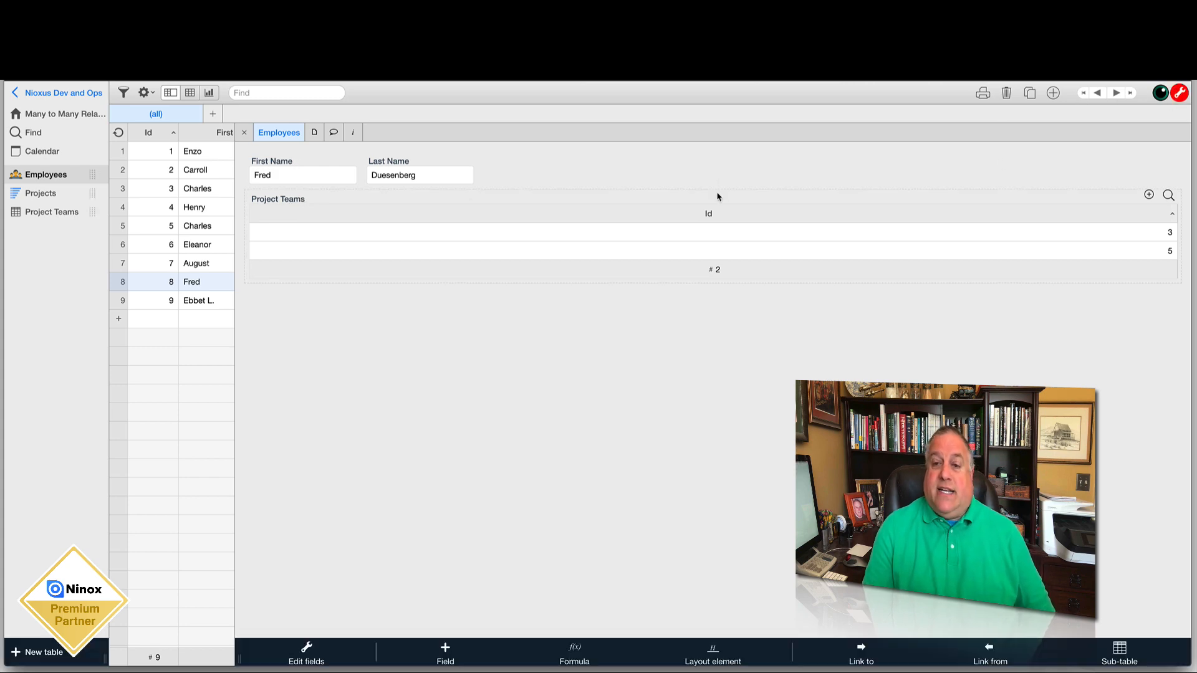
left_click(714, 234)
left_click(714, 236)
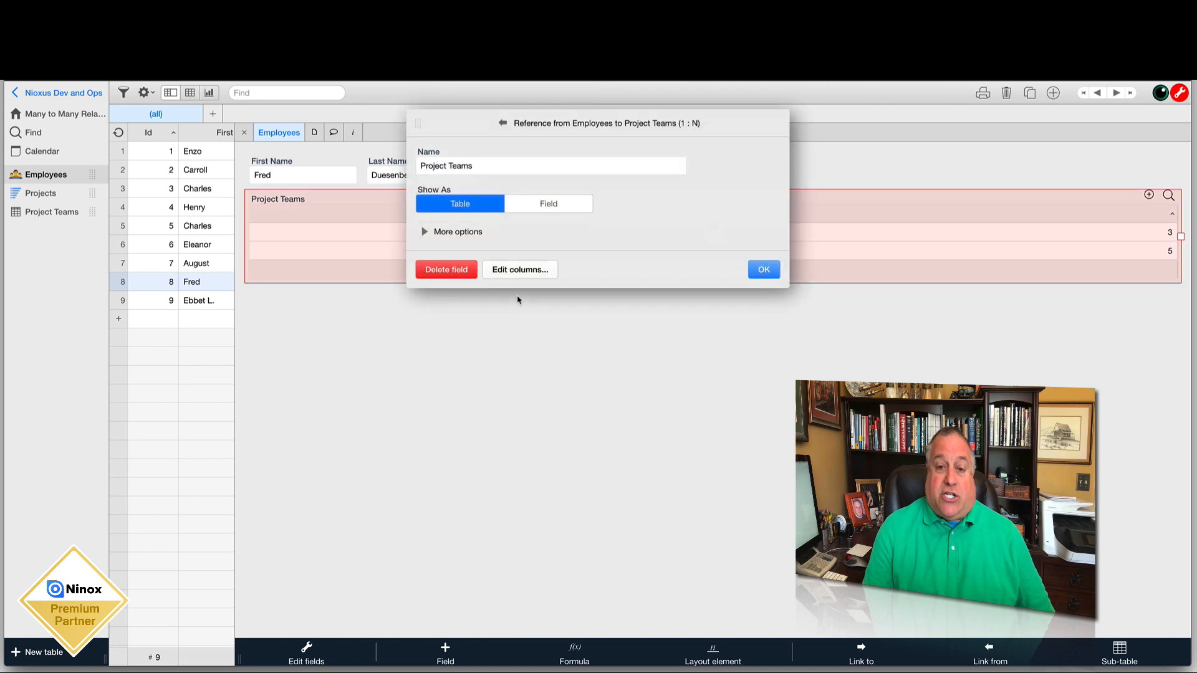
left_click(518, 270)
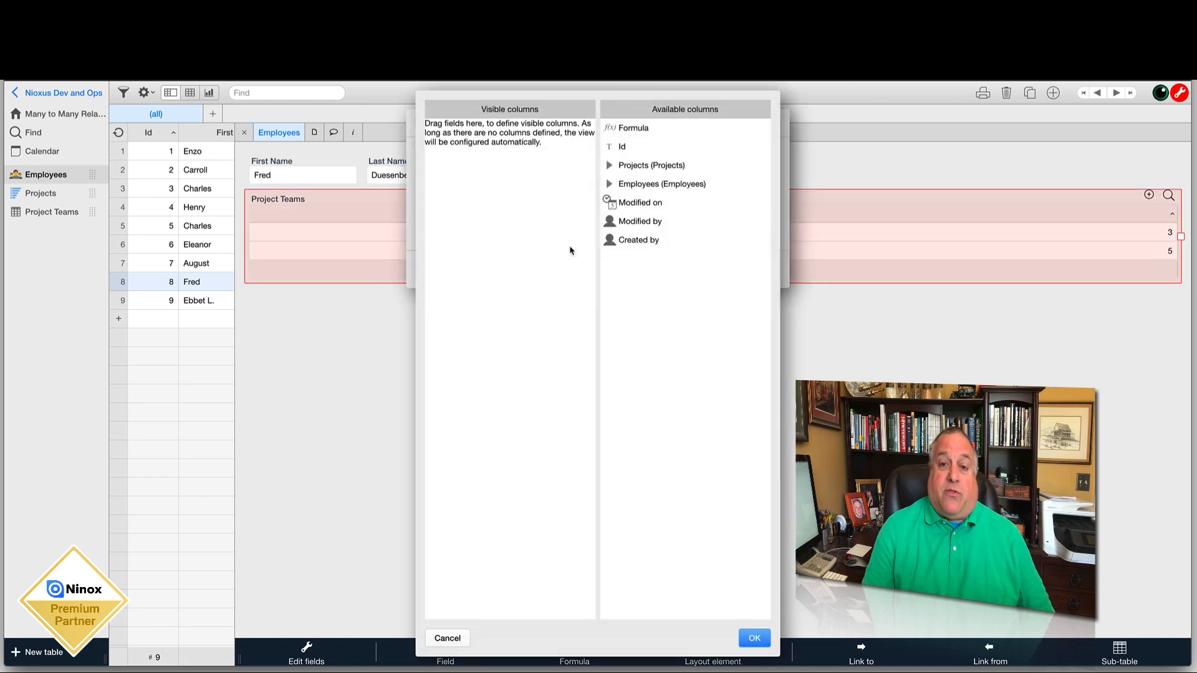
left_click(609, 165)
left_click(635, 205)
left_click_drag(635, 207, 503, 195)
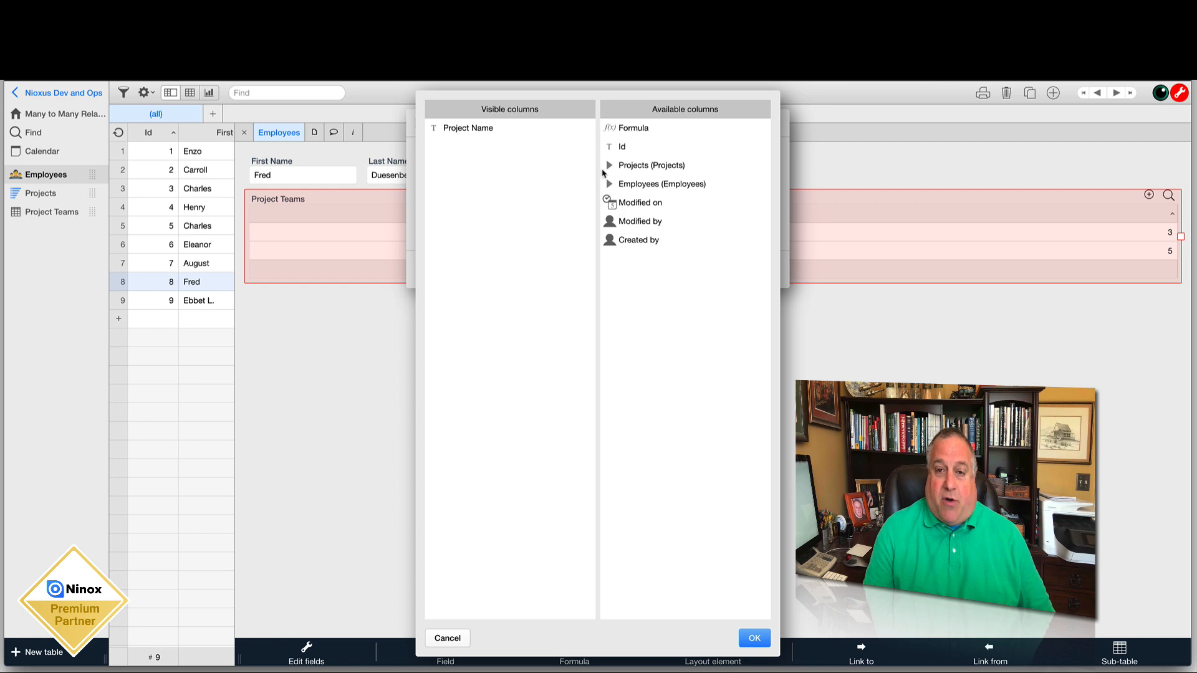
left_click(754, 638)
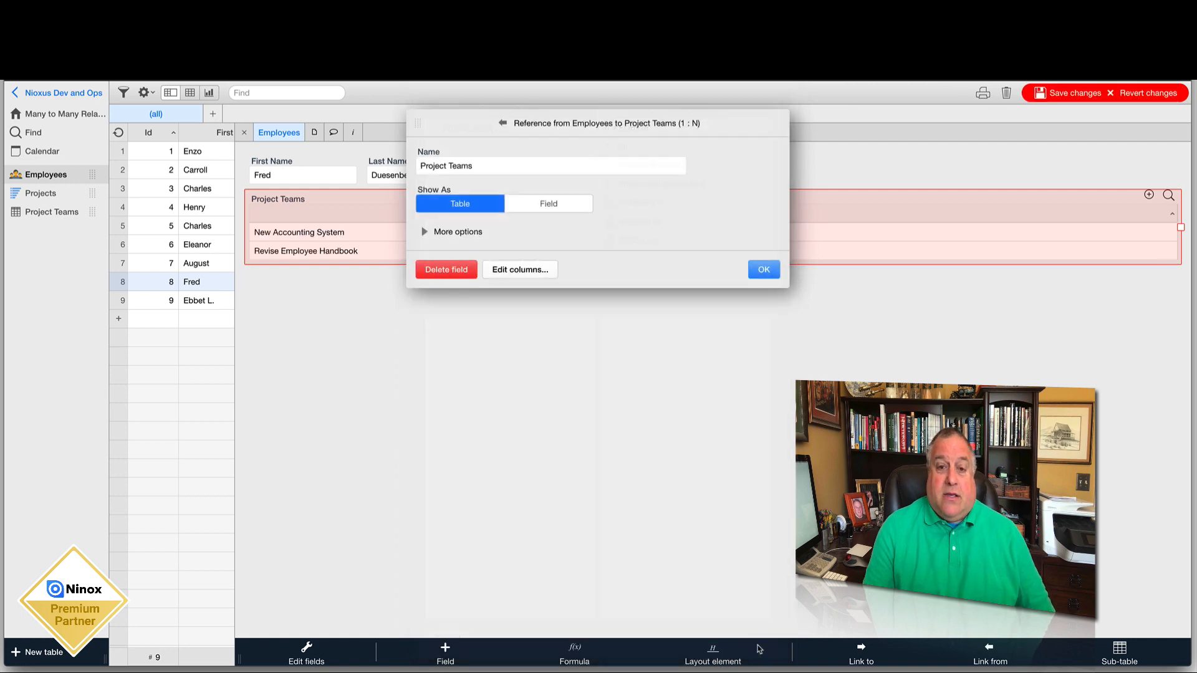
left_click(764, 270)
left_click_drag(1182, 226, 474, 240)
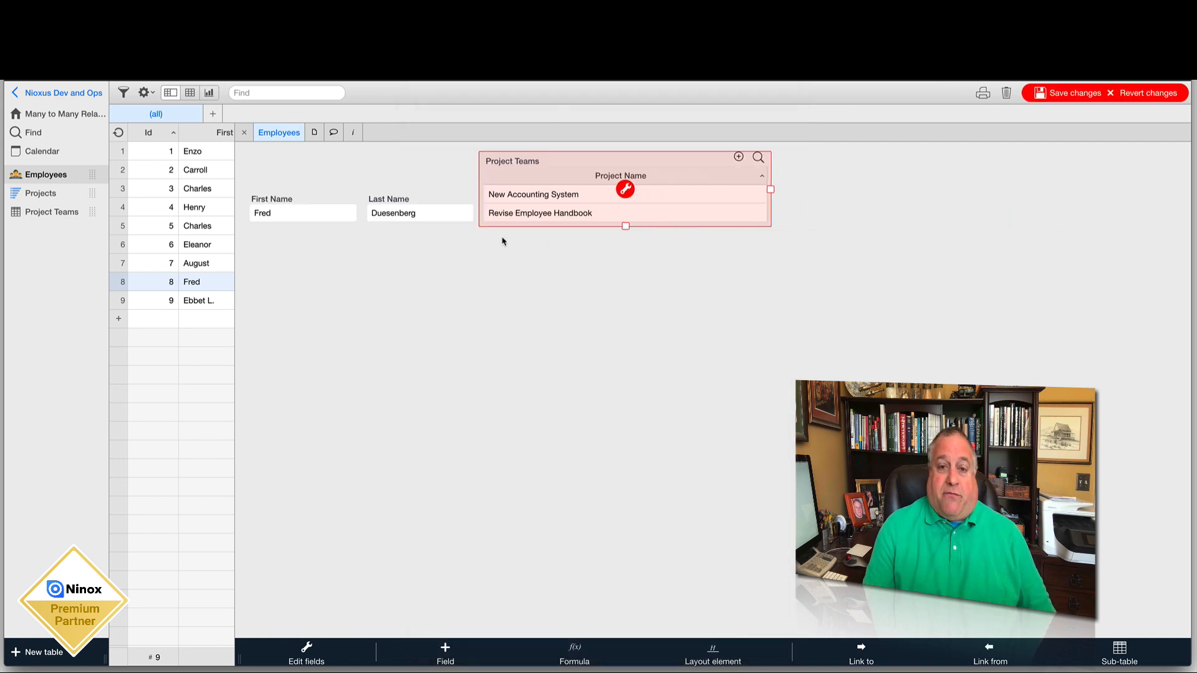
left_click(1067, 95)
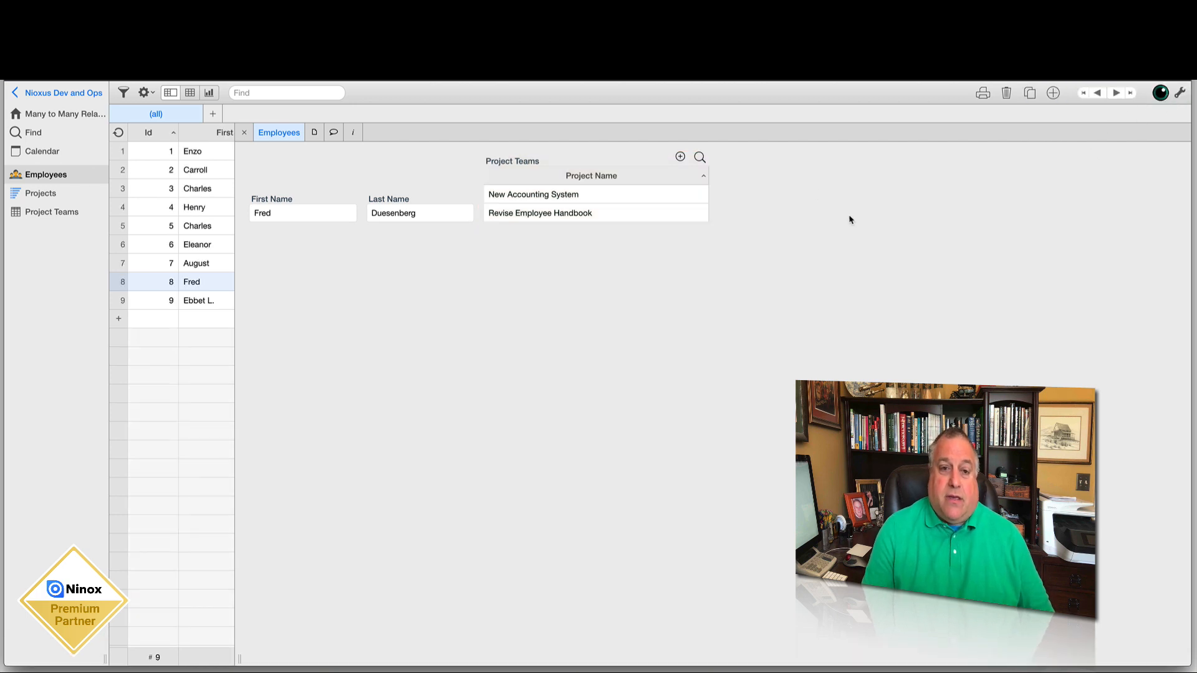
Check the assigned projects of the employees with Ids 2 and 6.
left_click(212, 170)
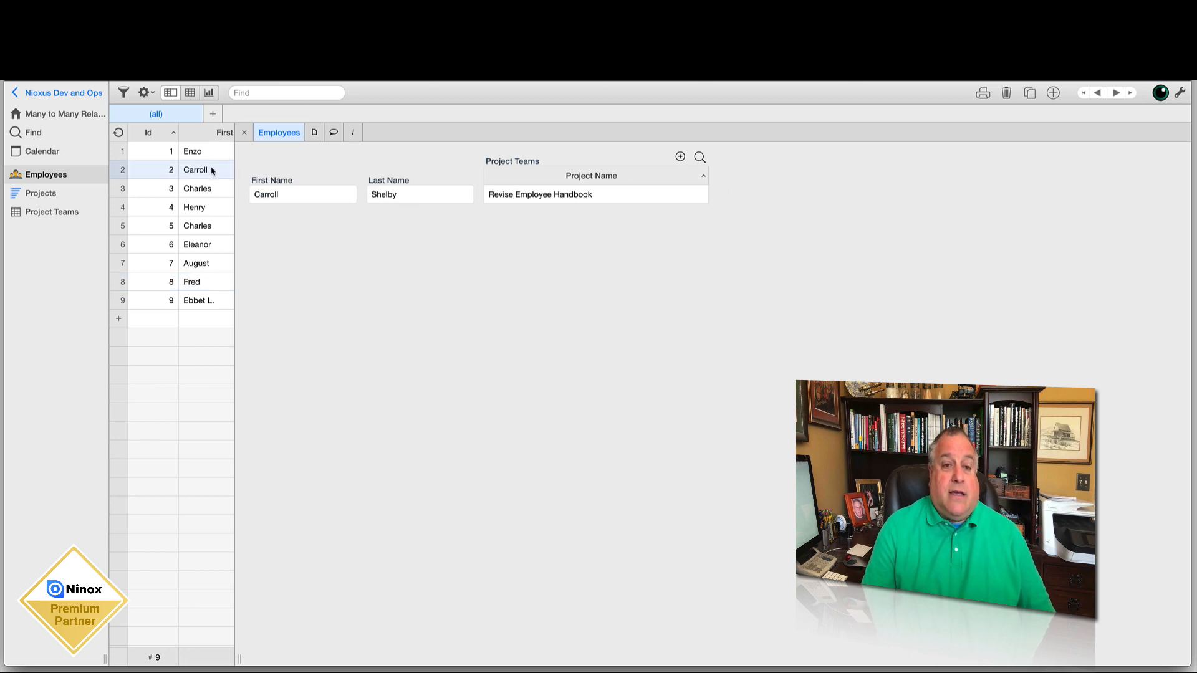
left_click(203, 247)
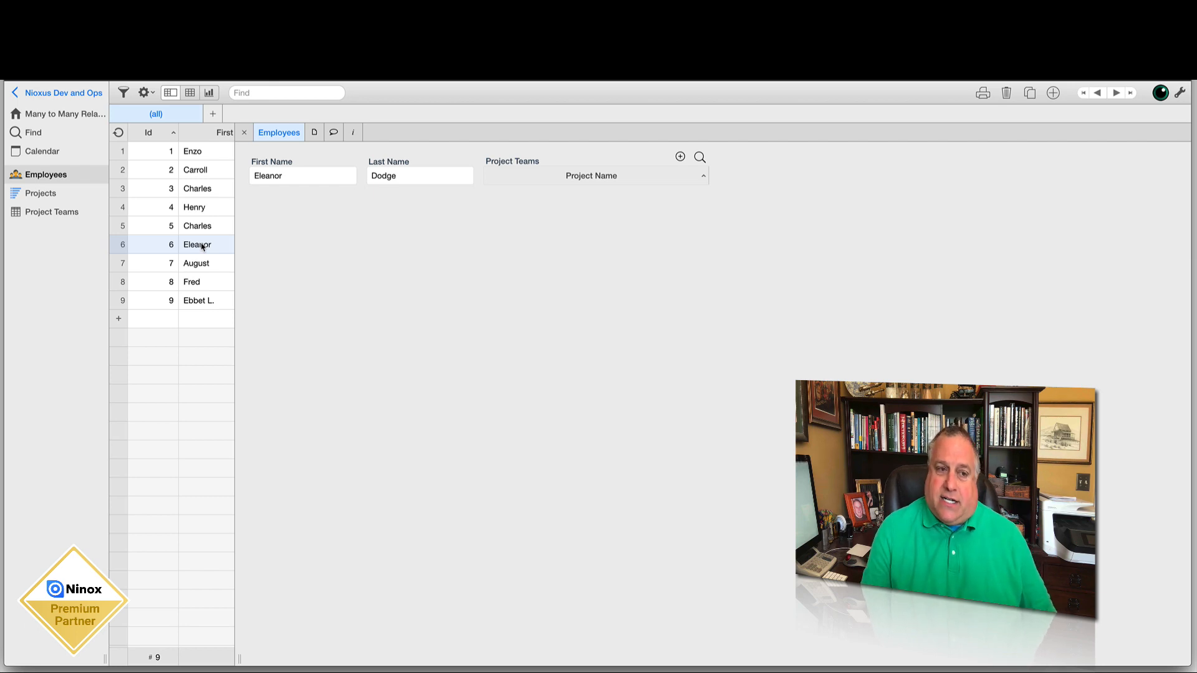
In the New Accounting System project form, show only the employees' Full Name in Project Teams, narrow that table beside Project Name, and save.
left_click(40, 194)
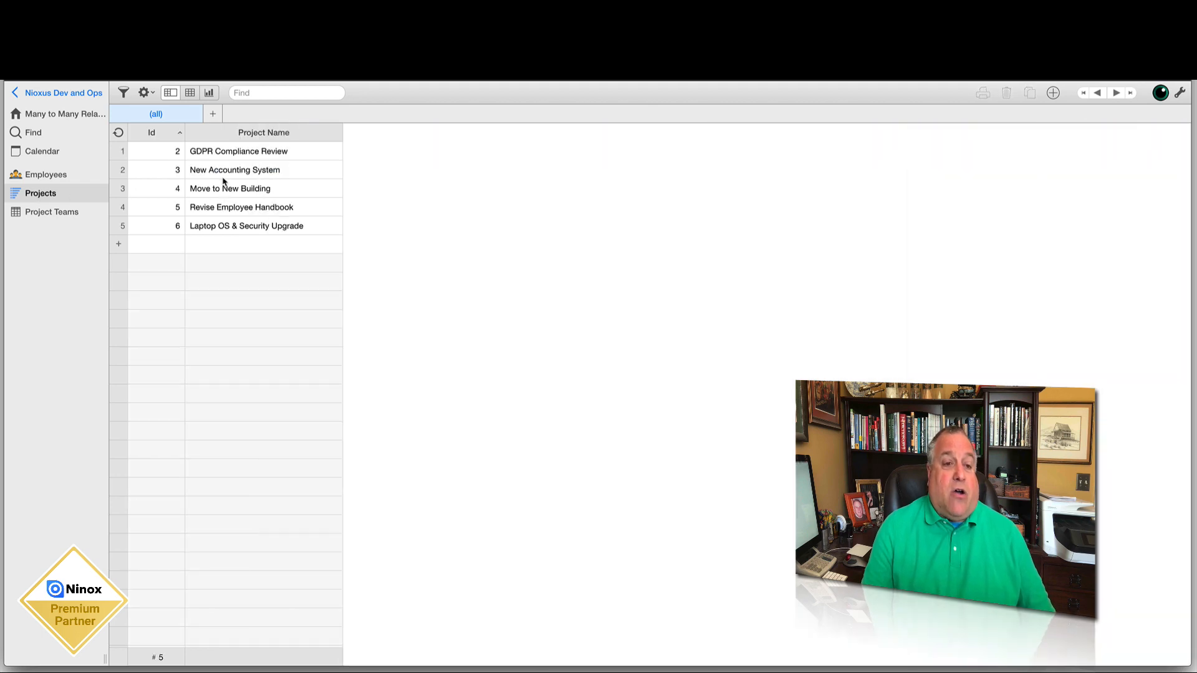
left_click(223, 173)
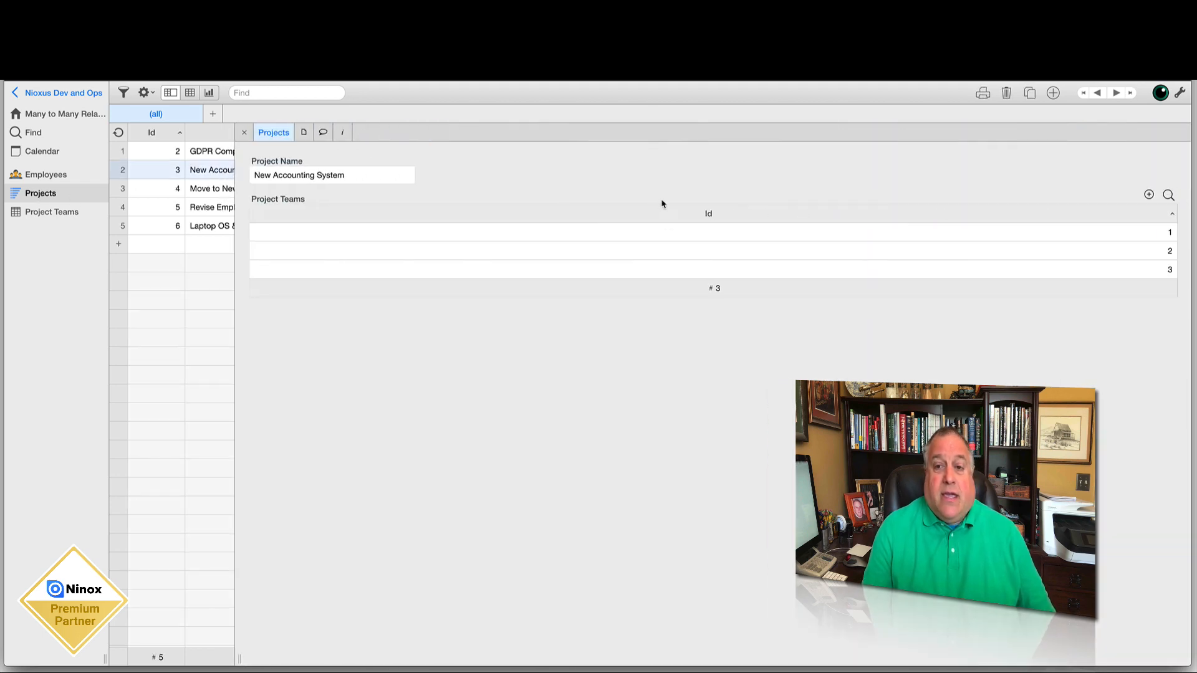
left_click(1180, 93)
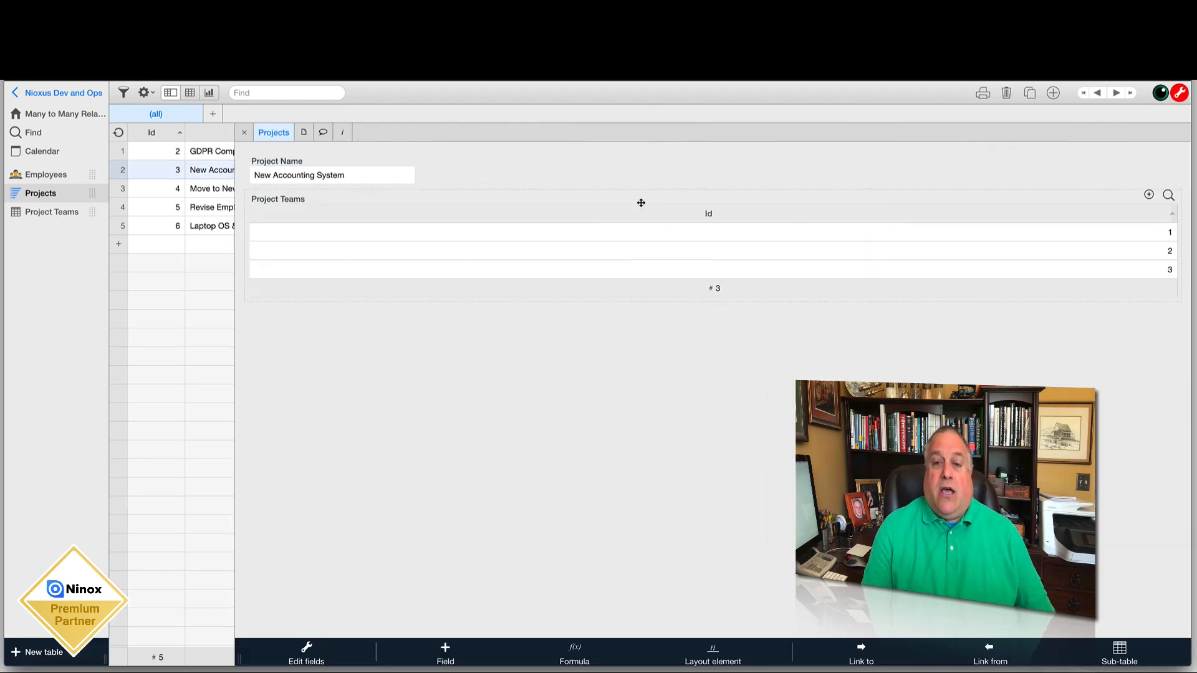
left_click(641, 196)
left_click(713, 246)
left_click(536, 277)
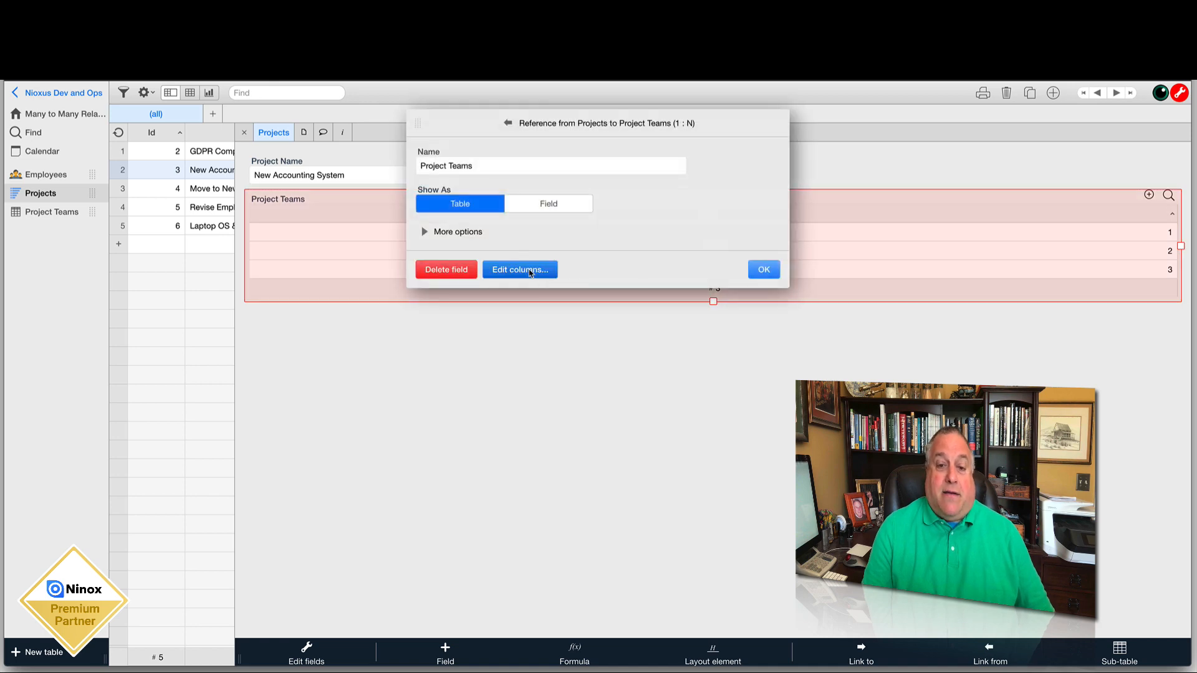
left_click(609, 184)
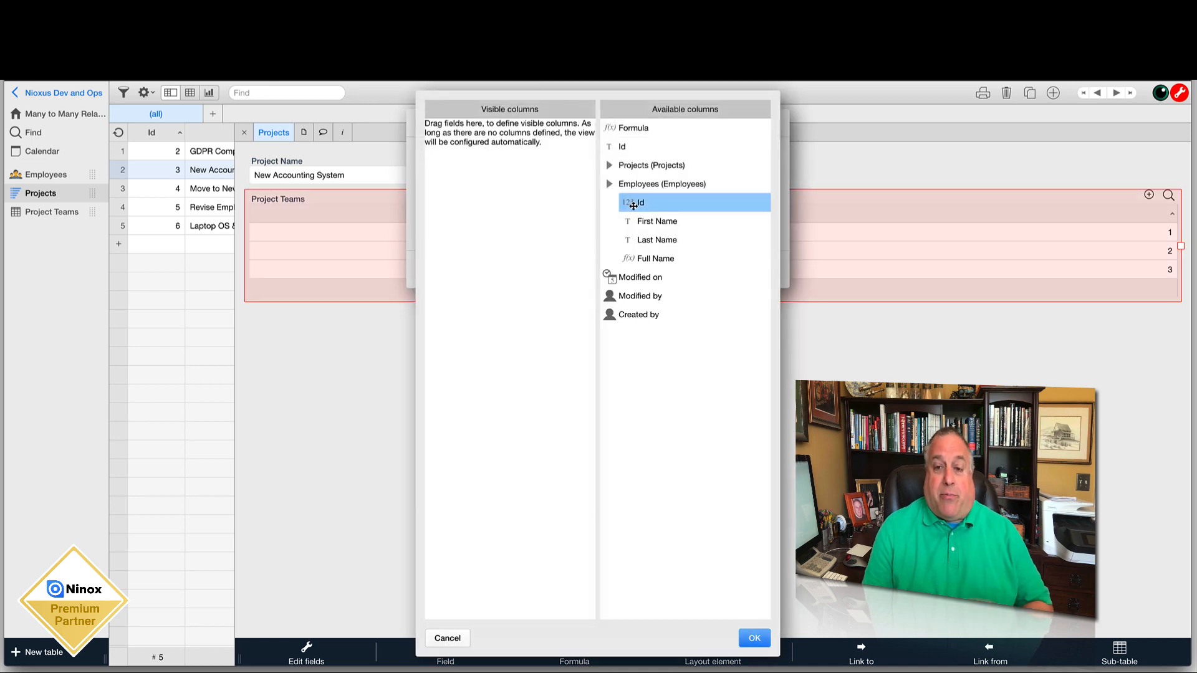
left_click_drag(642, 258, 517, 239)
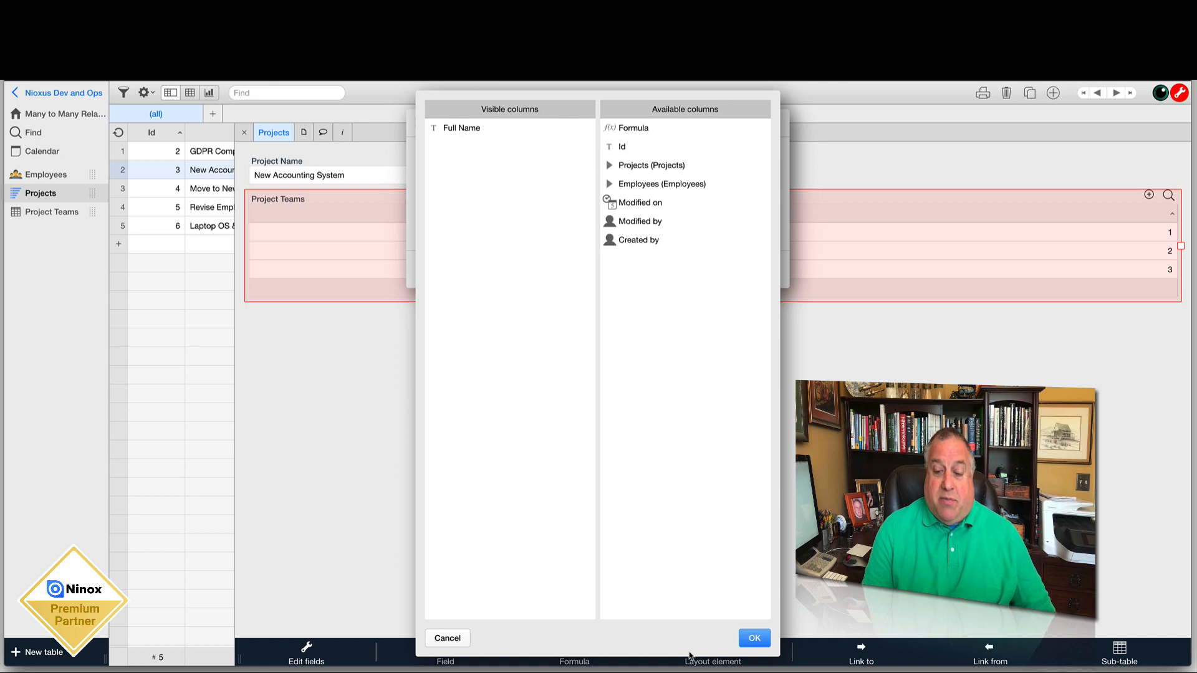
left_click(752, 639)
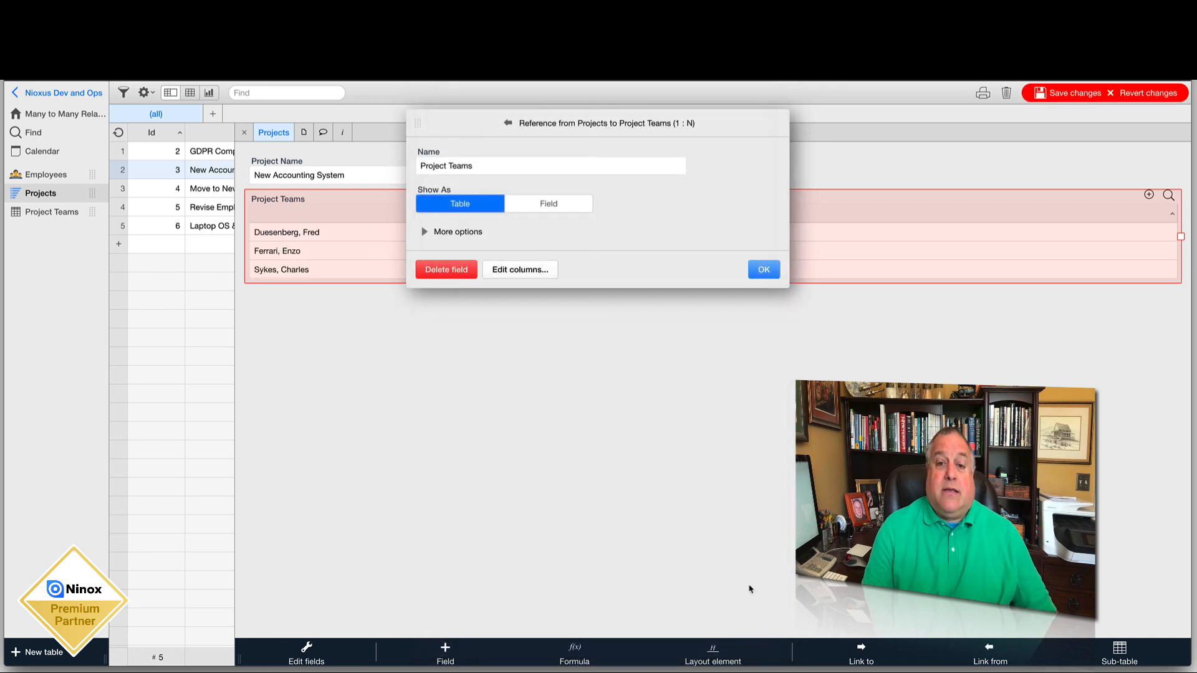
left_click(764, 269)
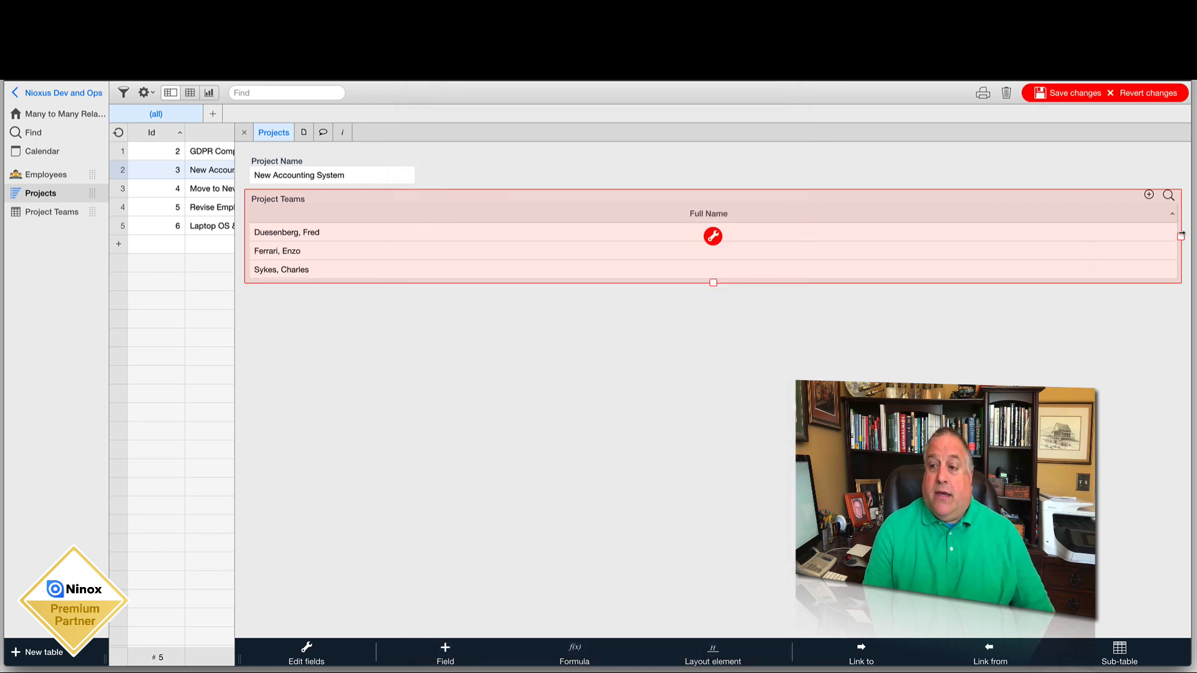
left_click_drag(1181, 235, 485, 299)
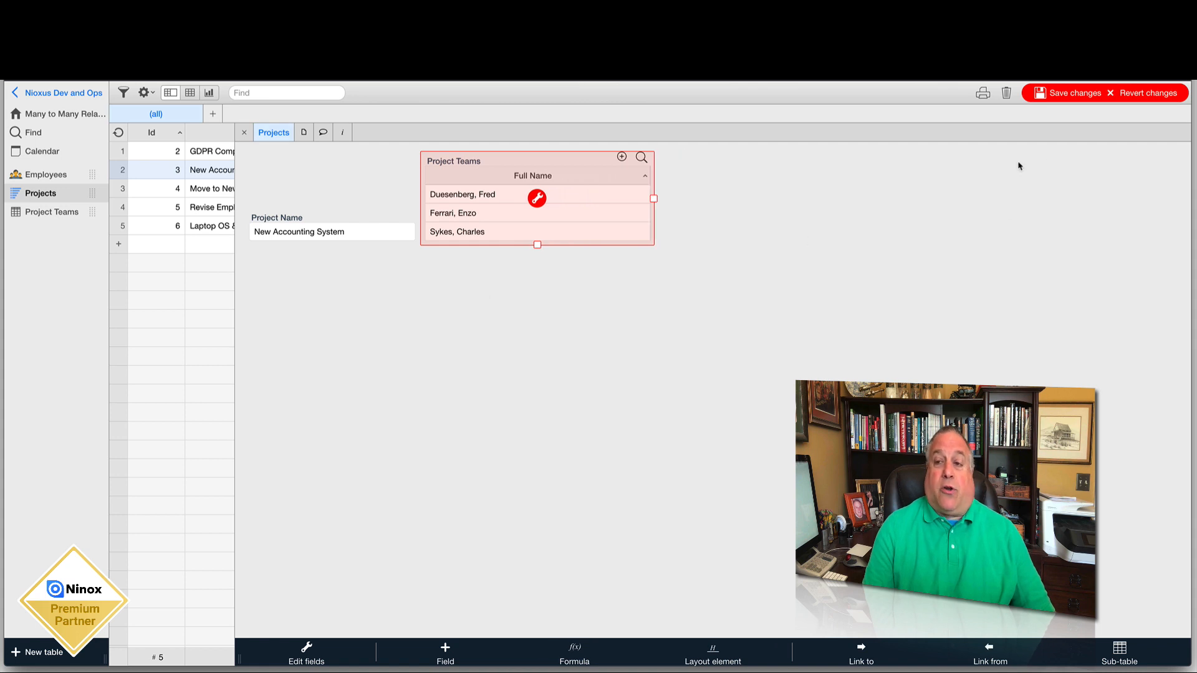
left_click(1064, 94)
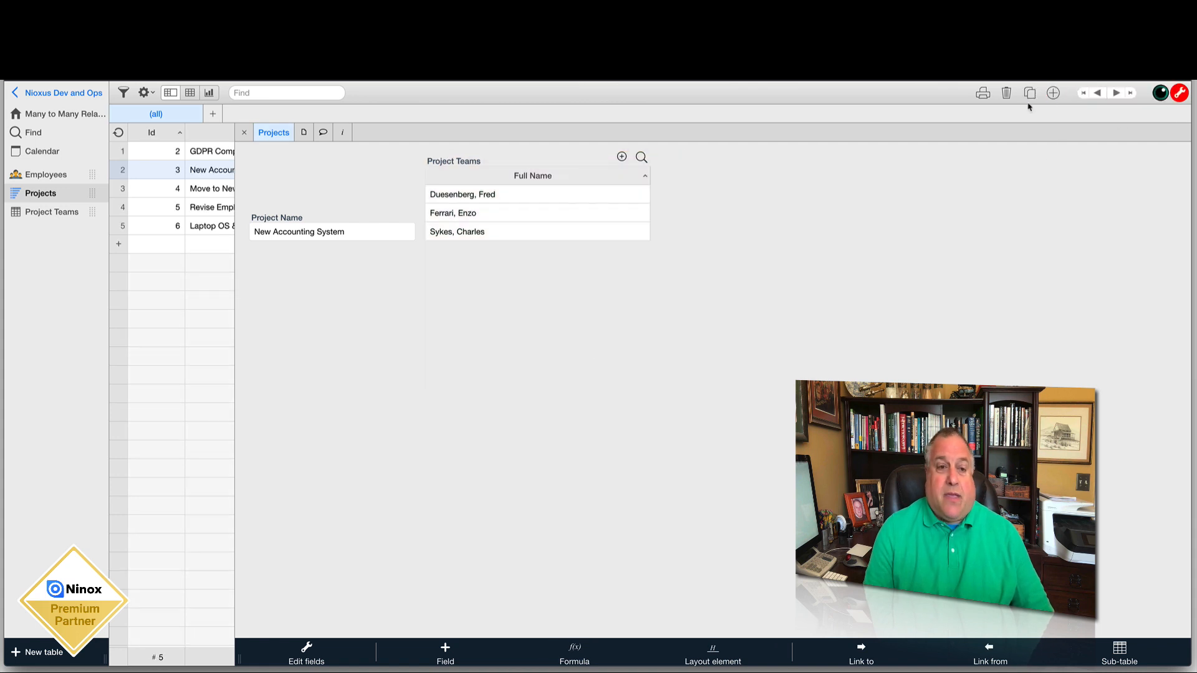
Review the teams of Move to New Building, Revise Employee Handbook and New Accounting System, and return to the database home page.
left_click(206, 196)
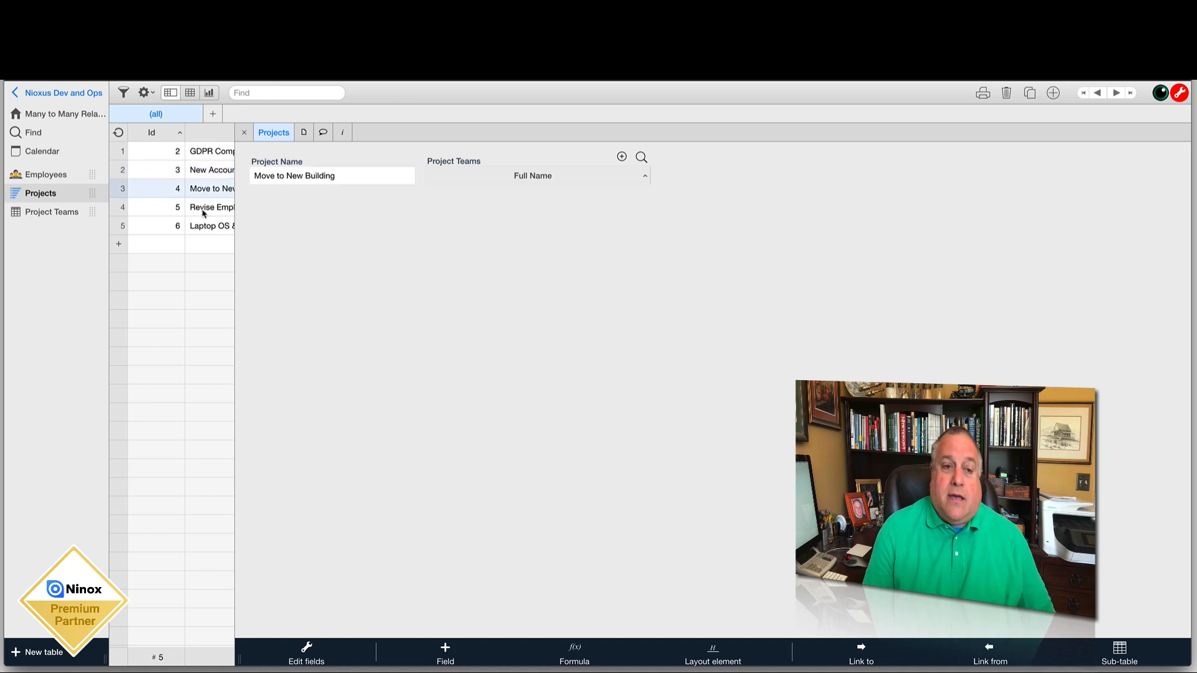
left_click(203, 214)
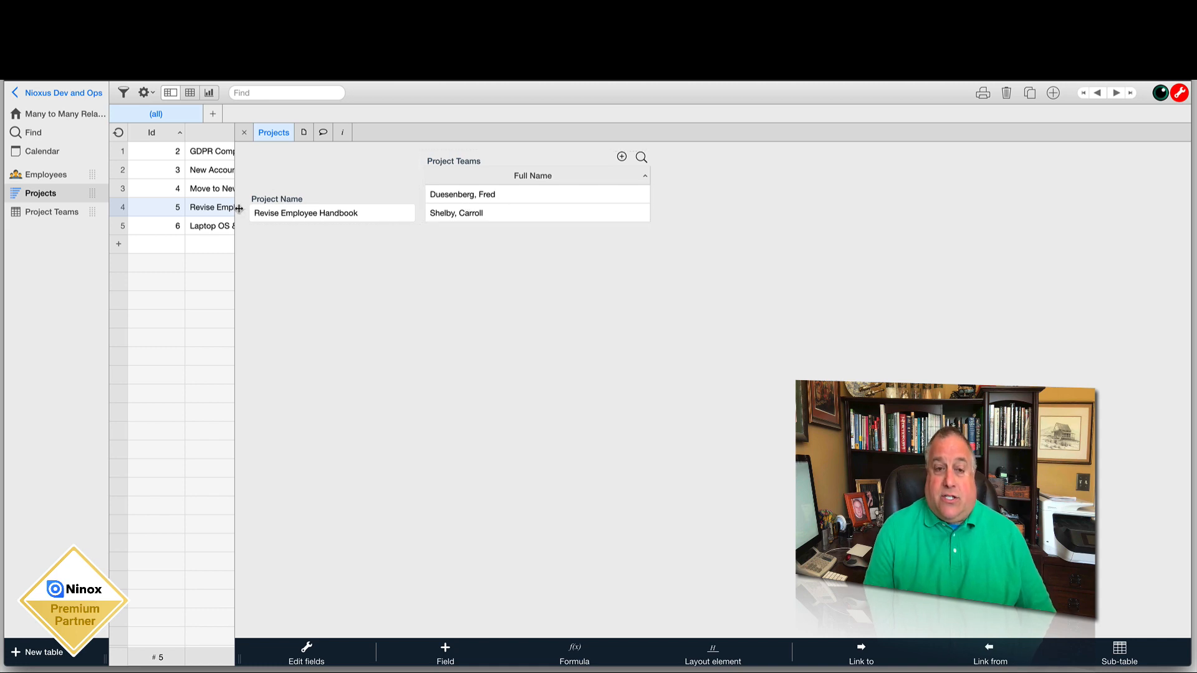
left_click(206, 173)
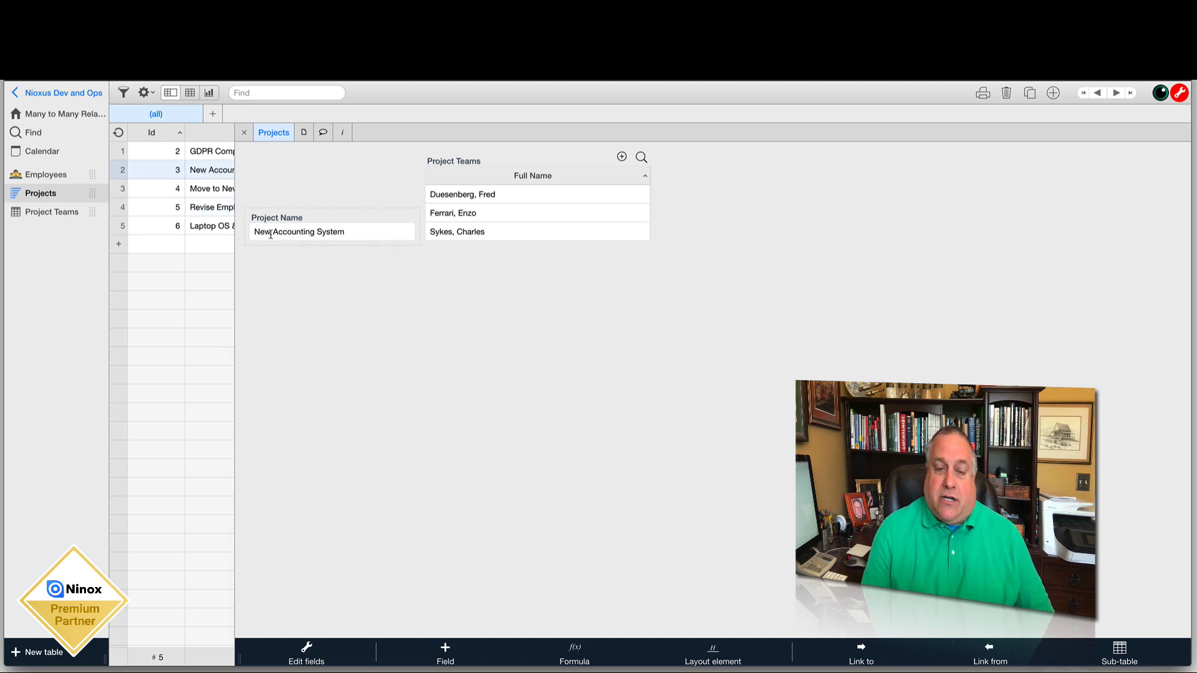
left_click(244, 132)
left_click(57, 116)
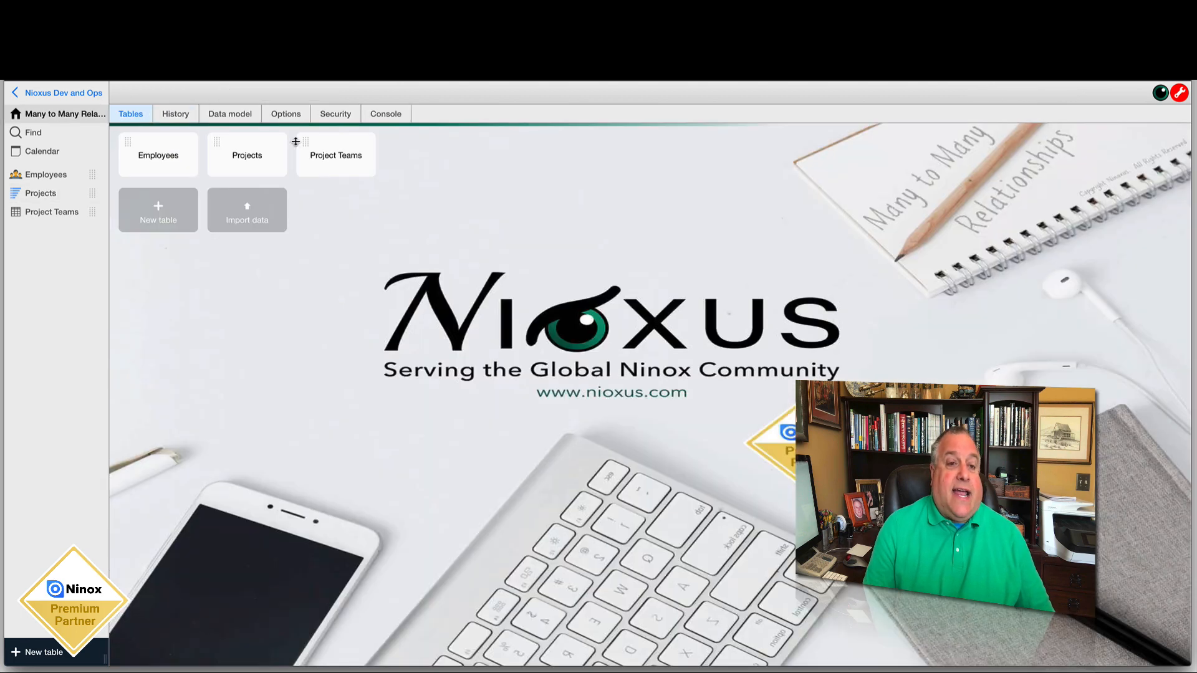
Review the table relationships in the data model, and open the New Accounting System record in Projects.
left_click(240, 116)
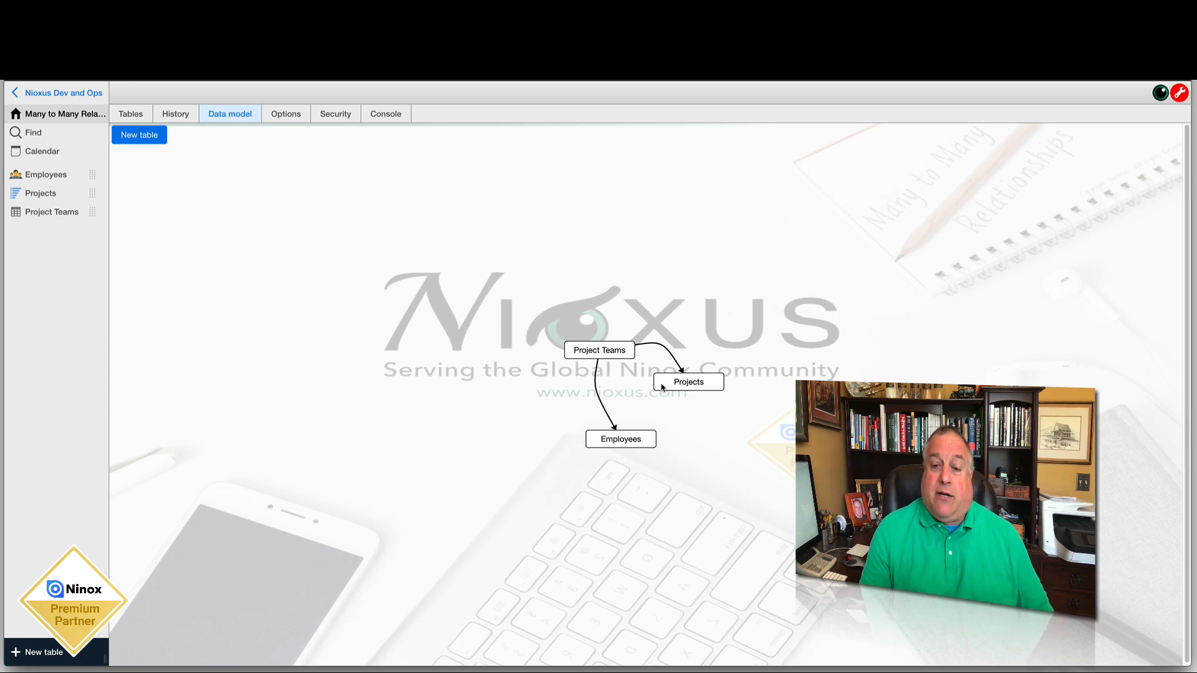
left_click(42, 195)
left_click(232, 173)
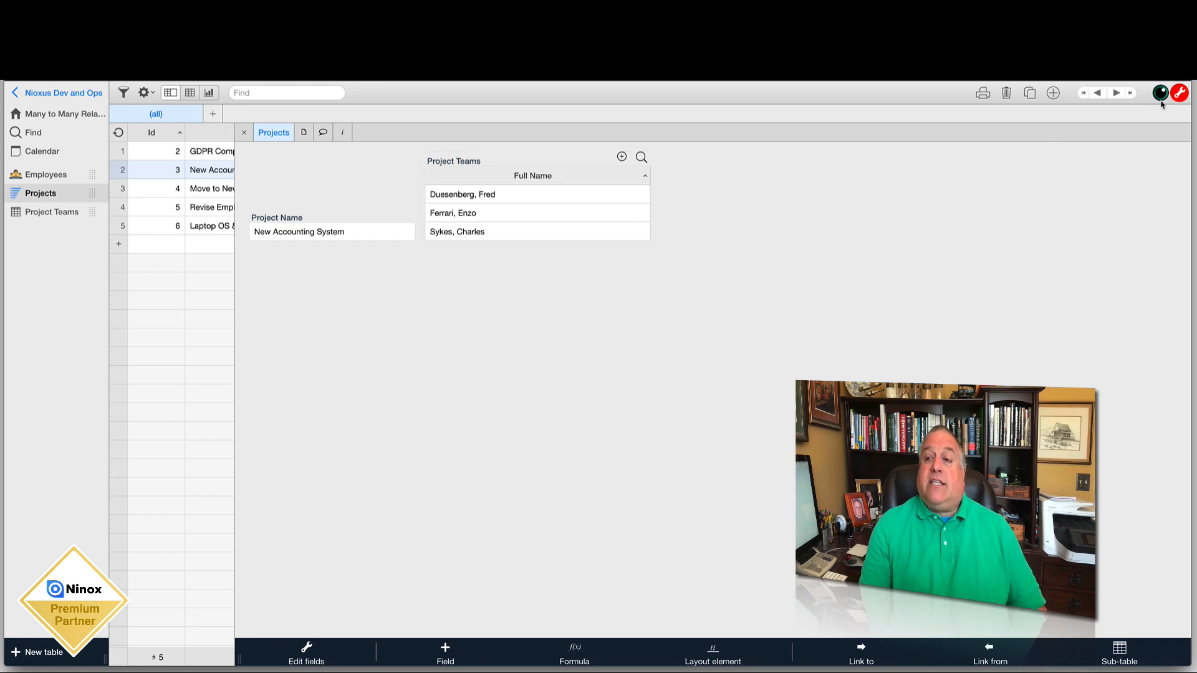
Inspect the Show As setting of the Project Teams reference in the project form.
left_click(1179, 95)
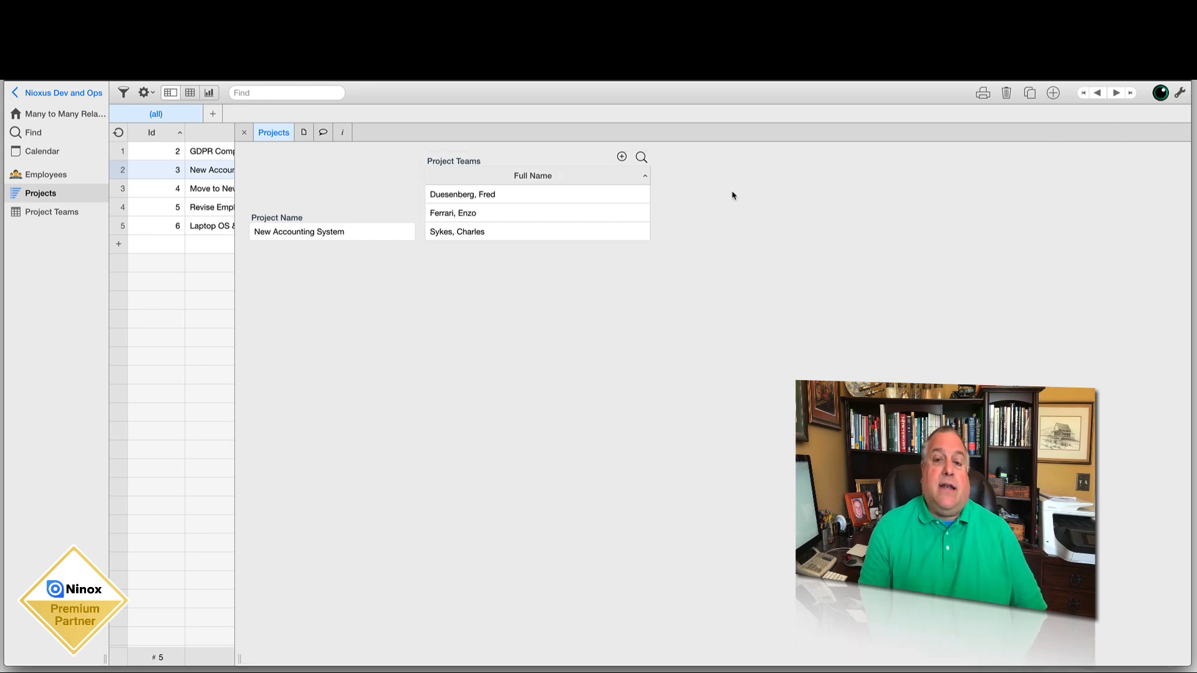
left_click(1178, 95)
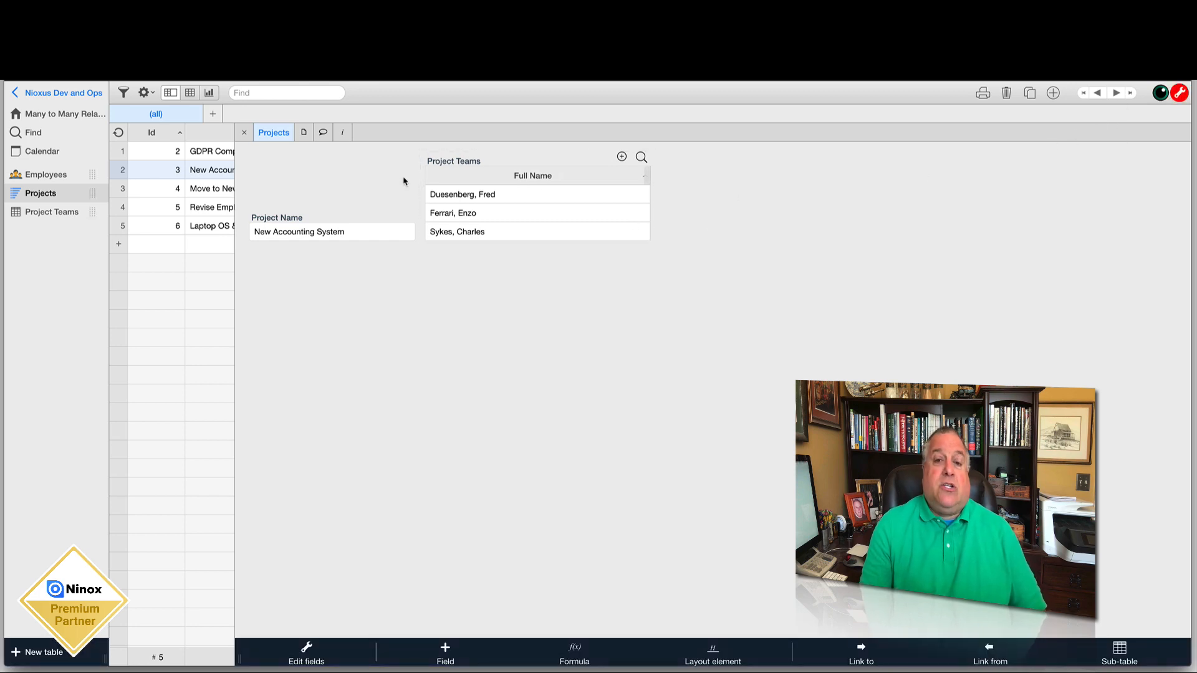
left_click(459, 159)
left_click(538, 198)
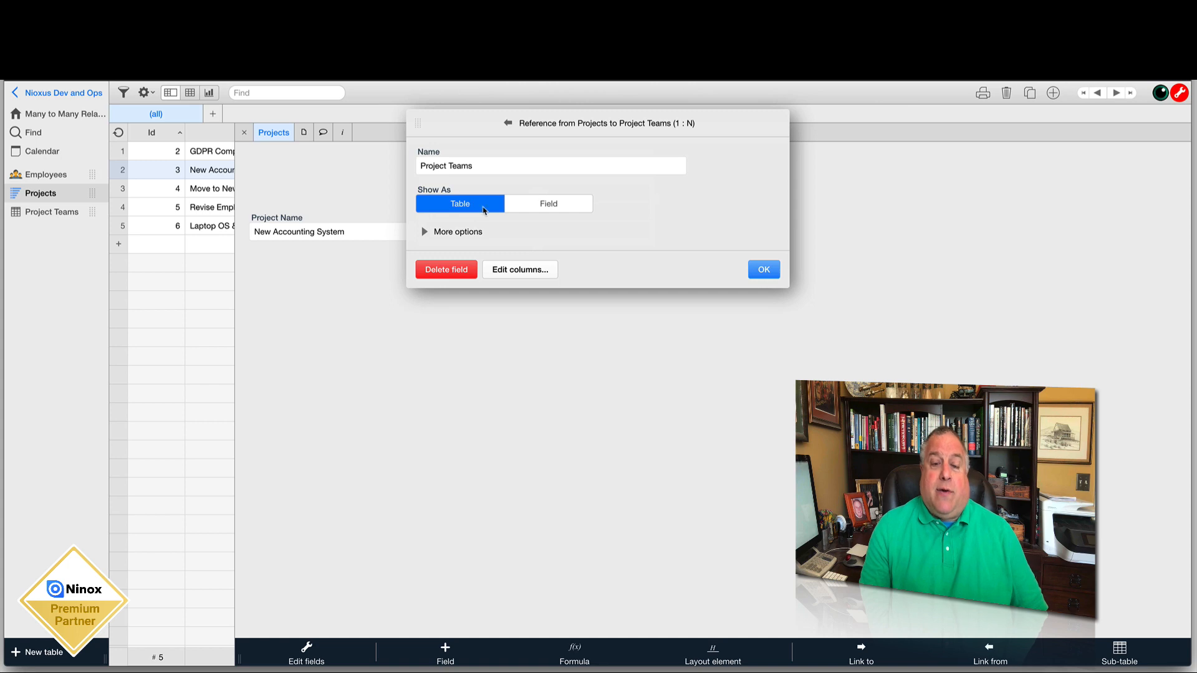
left_click(758, 272)
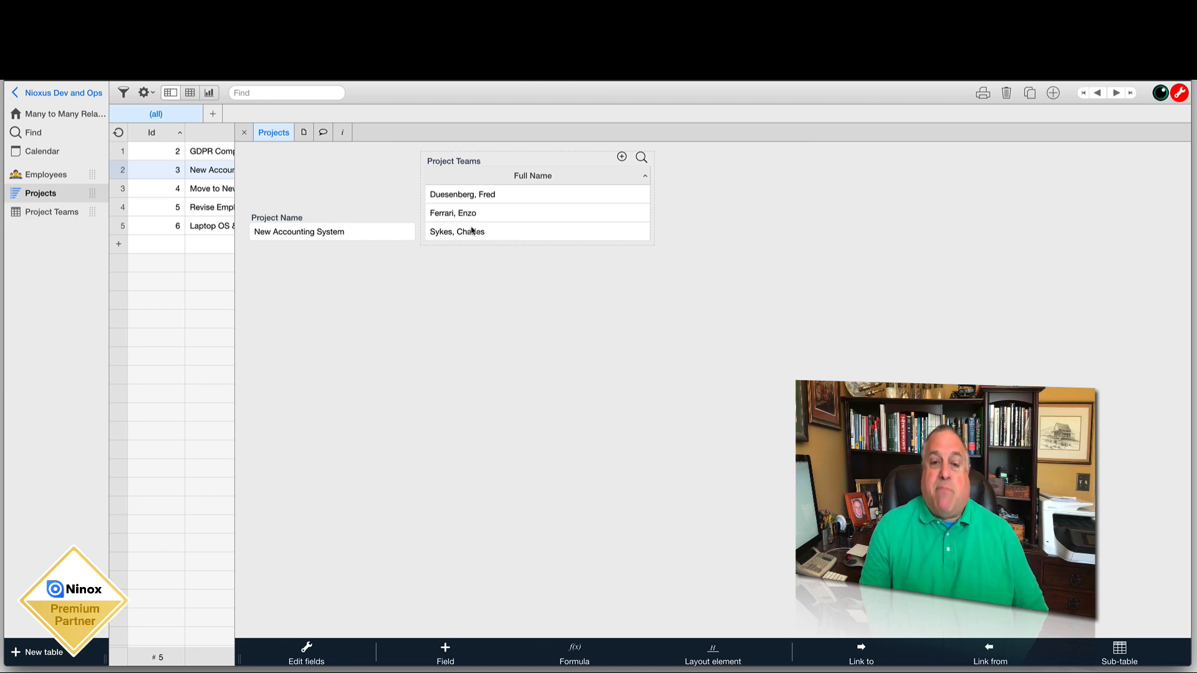
Follow the first Project Teams entry to its assignment and linked employee record, and return to the project form.
left_click(473, 195)
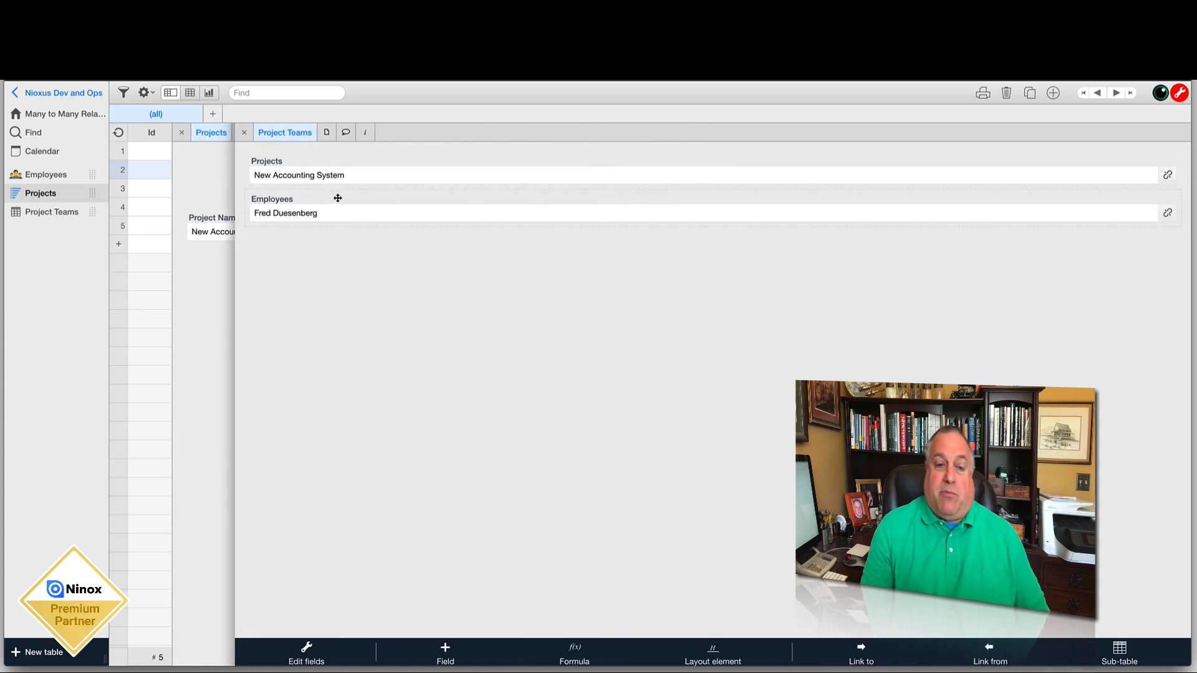
left_click(309, 214)
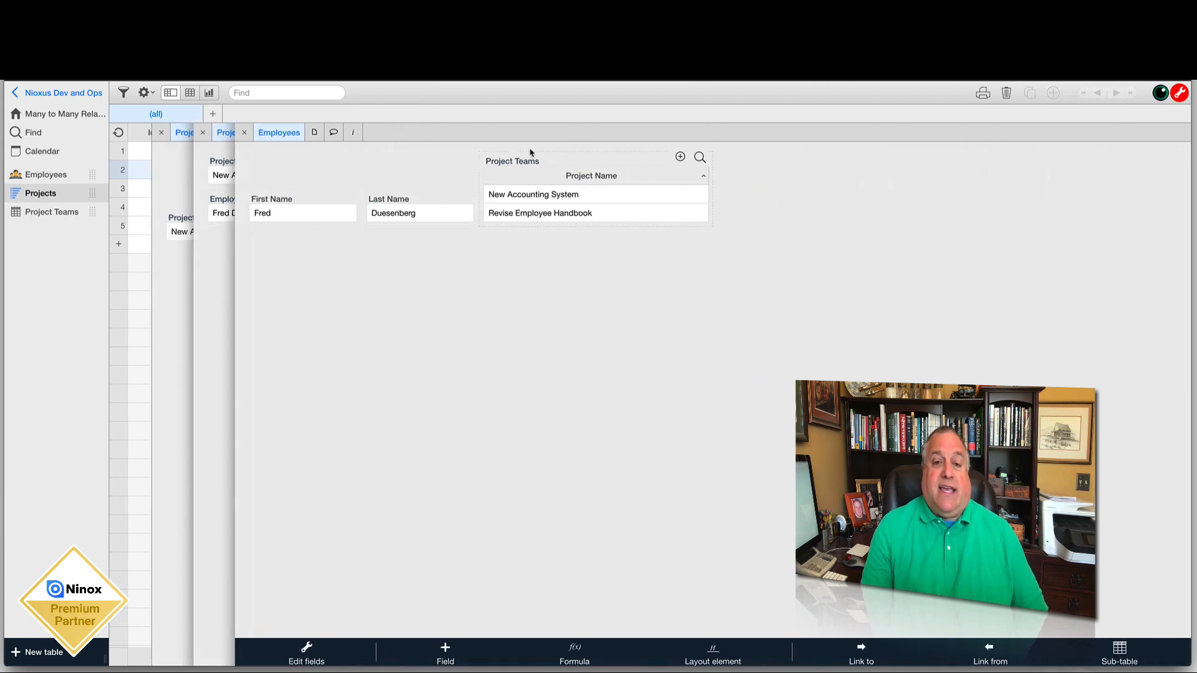
left_click(245, 134)
left_click(245, 134)
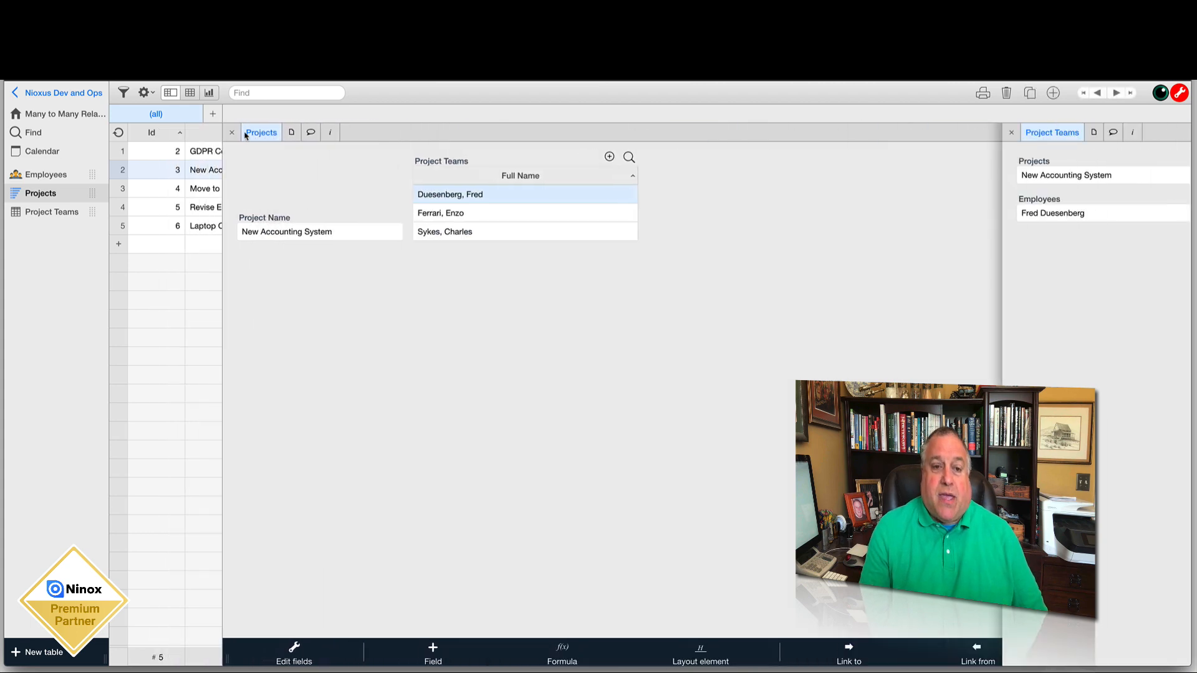
Show Project Teams as a field in the project form, make it shorter and wider, and save the changes.
double_click(535, 195)
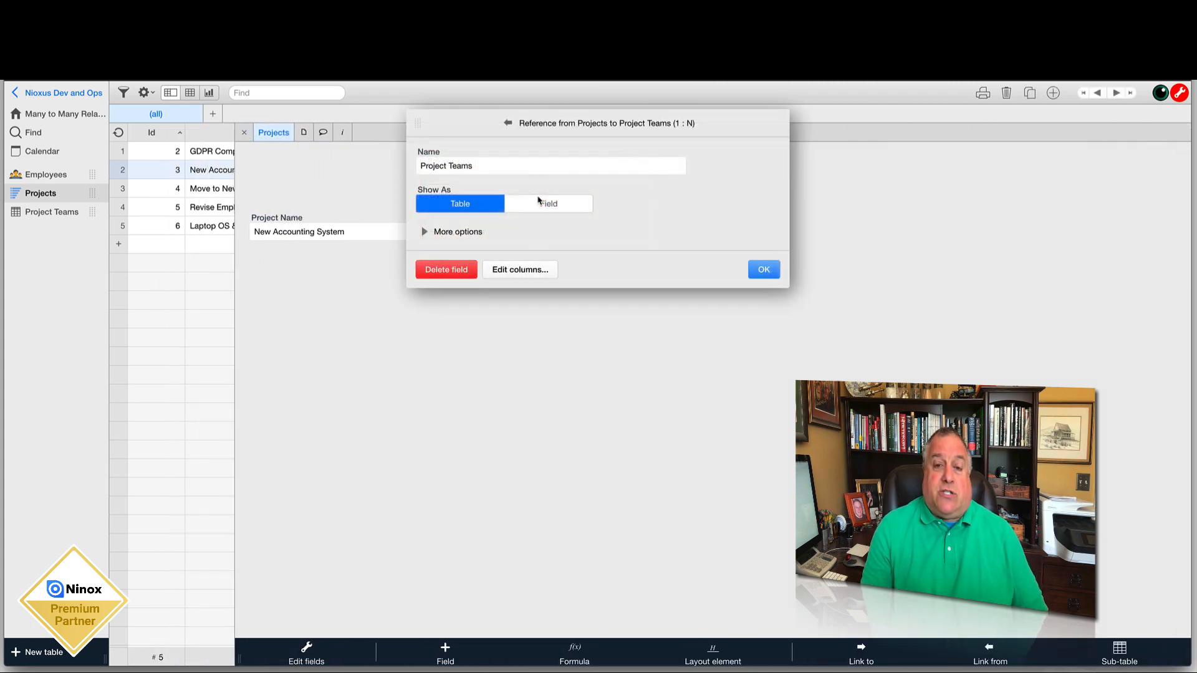
left_click(542, 204)
left_click(763, 269)
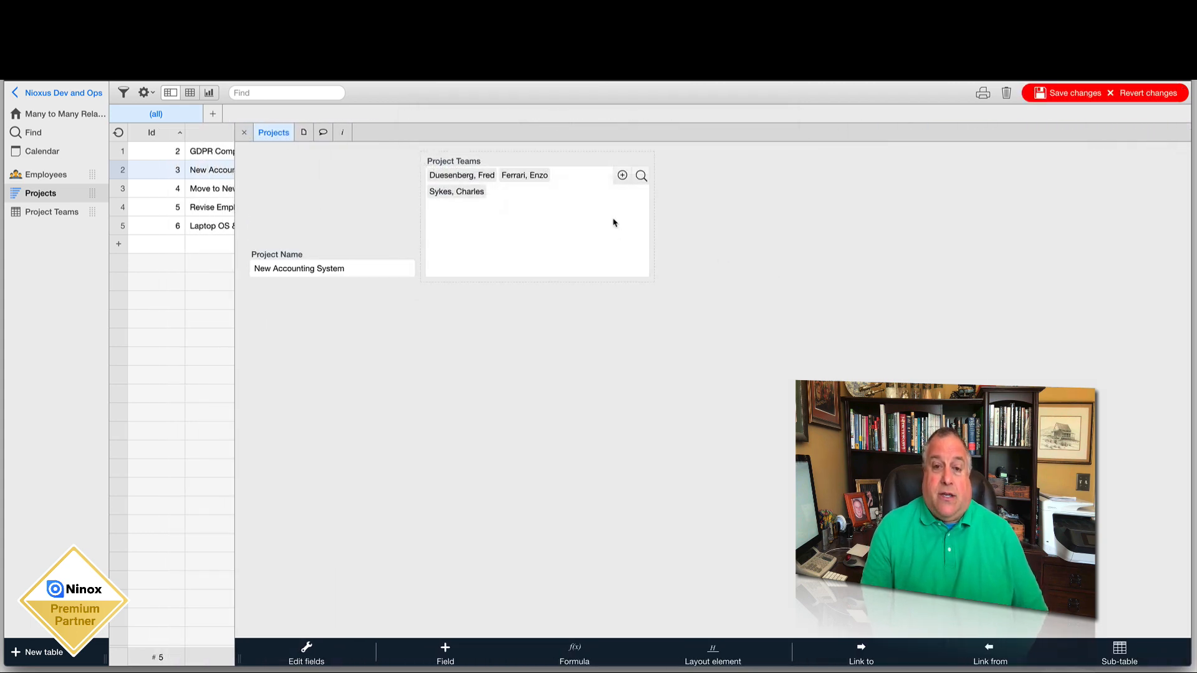
left_click(1068, 95)
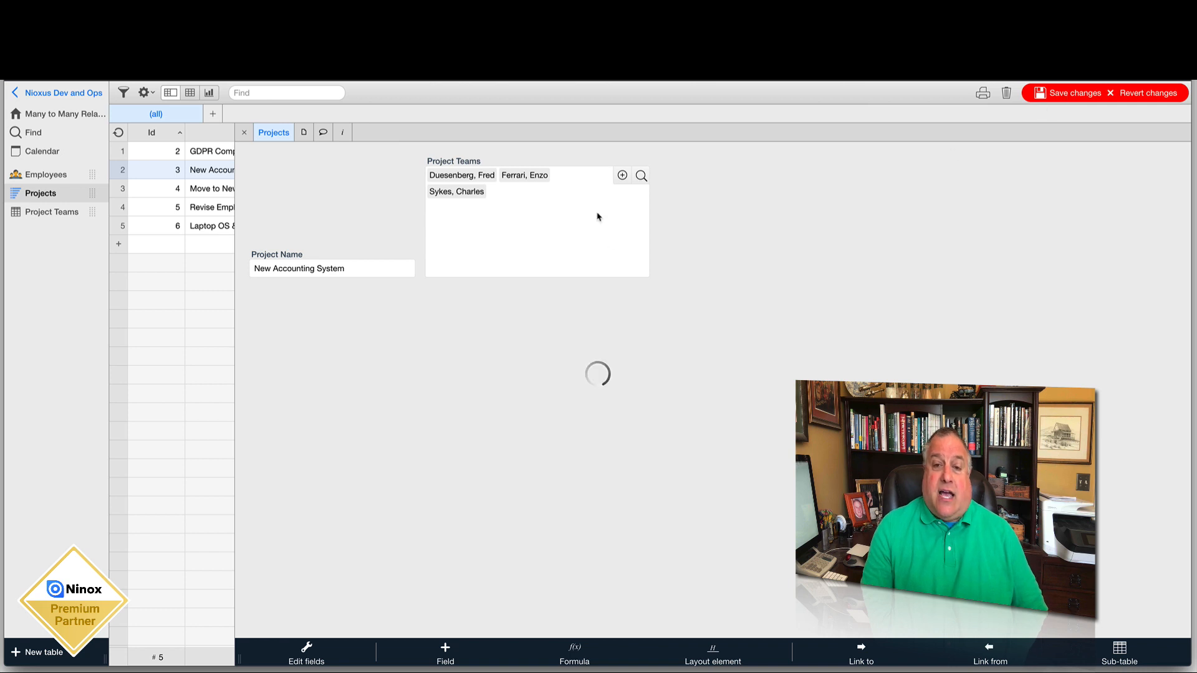
left_click(575, 170)
left_click_drag(538, 281, 538, 207)
left_click_drag(649, 183, 775, 164)
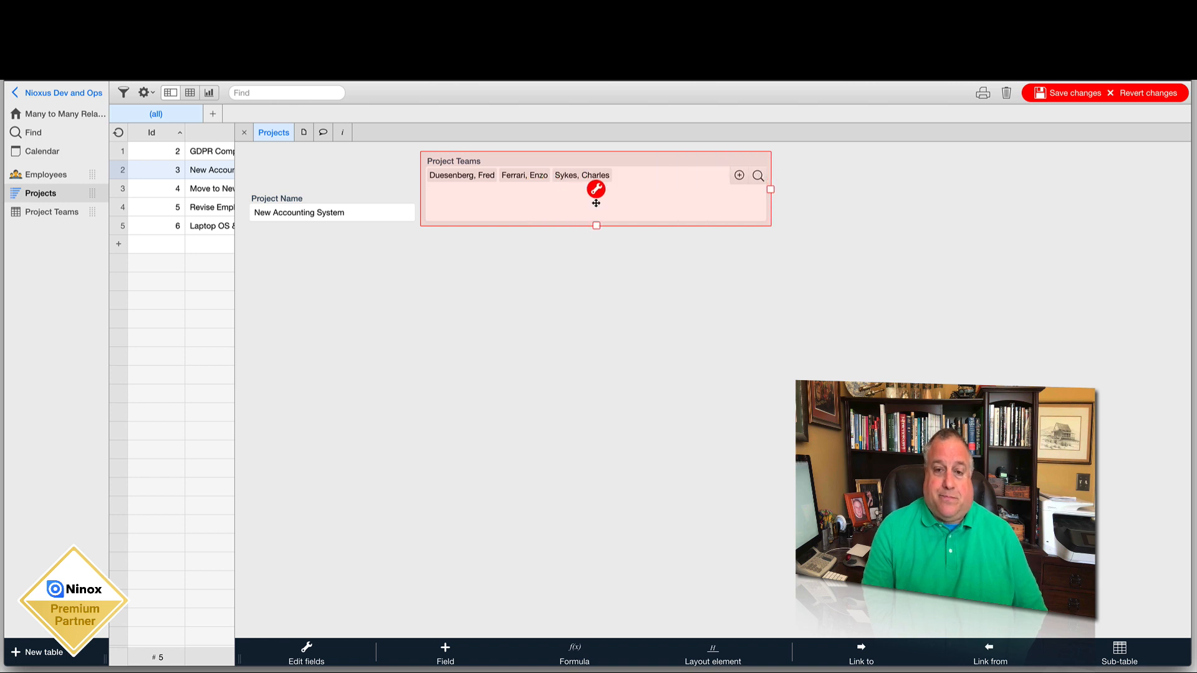
left_click(1075, 95)
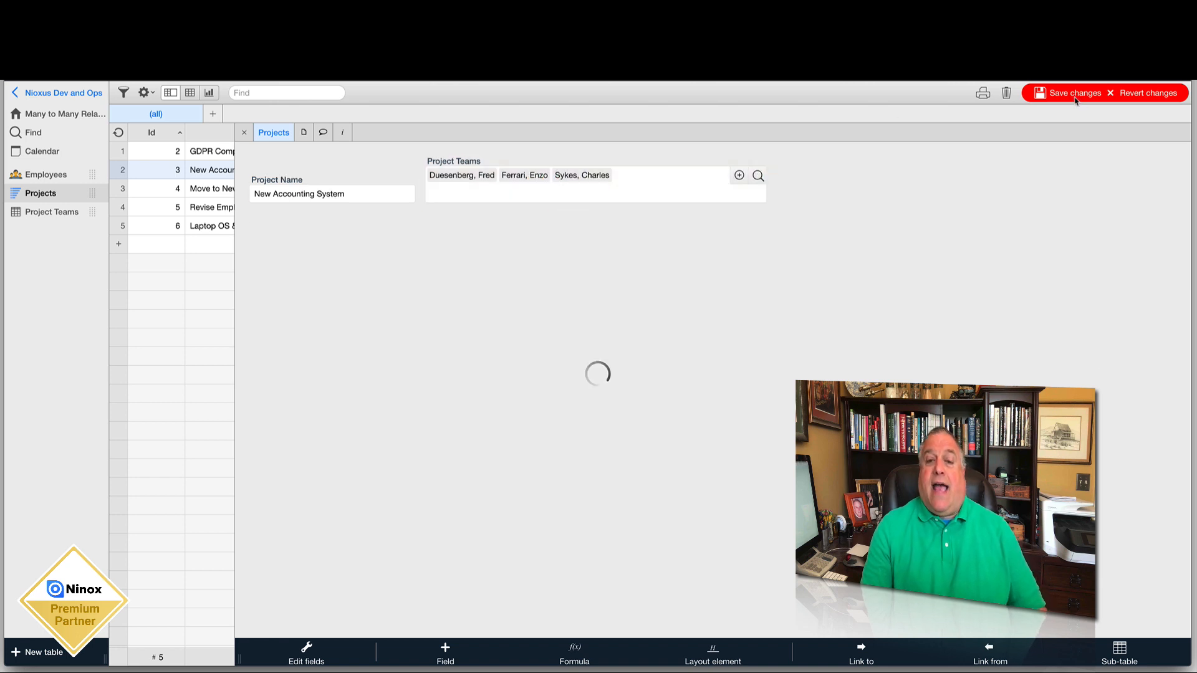
Open the assignment record behind each Project Teams entry of New Accounting System, and return to the project form.
left_click(588, 179)
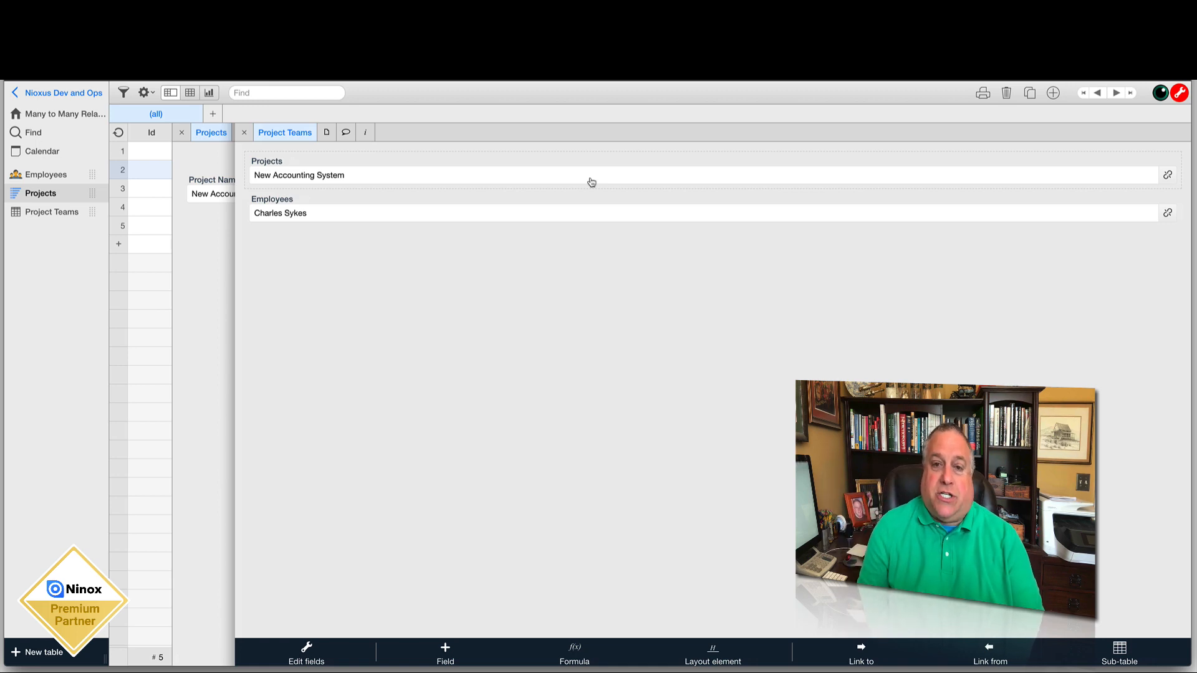
key("Escape")
left_click(453, 181)
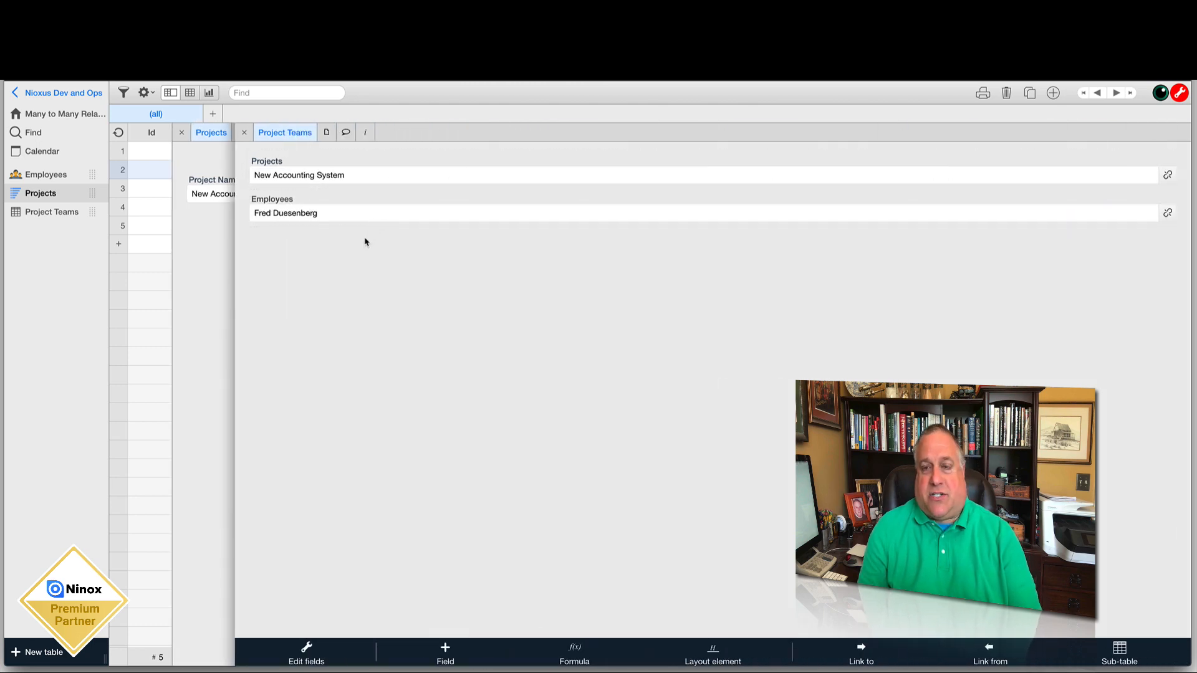
key("Escape")
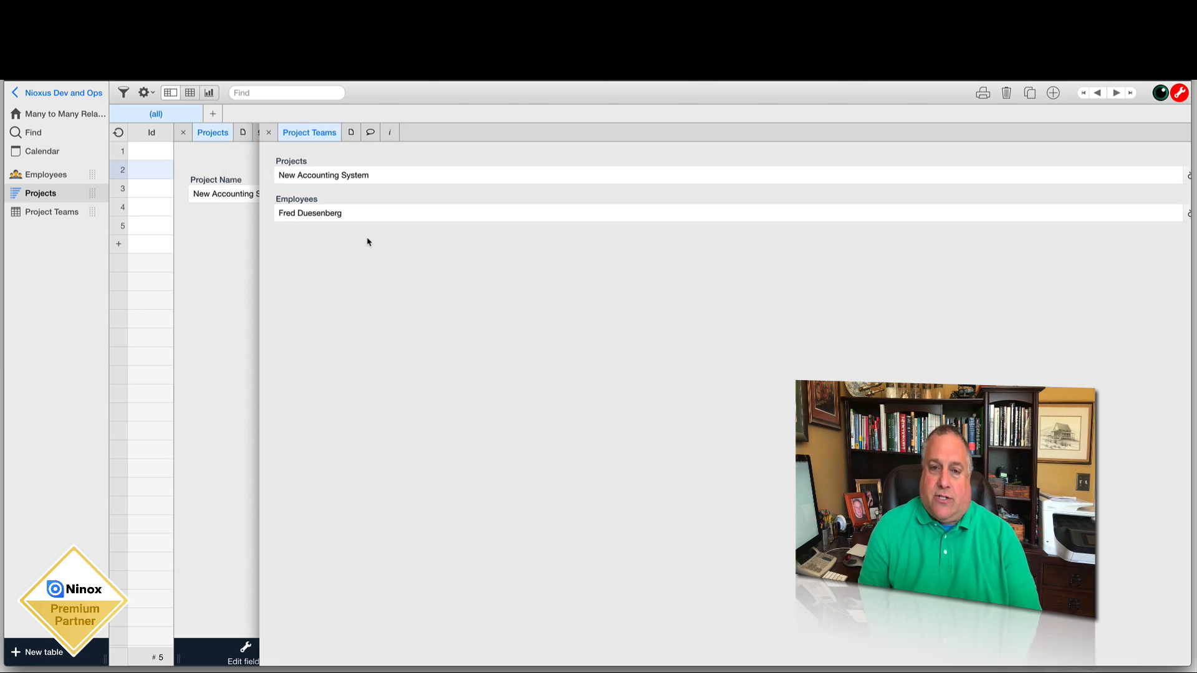
left_click(521, 178)
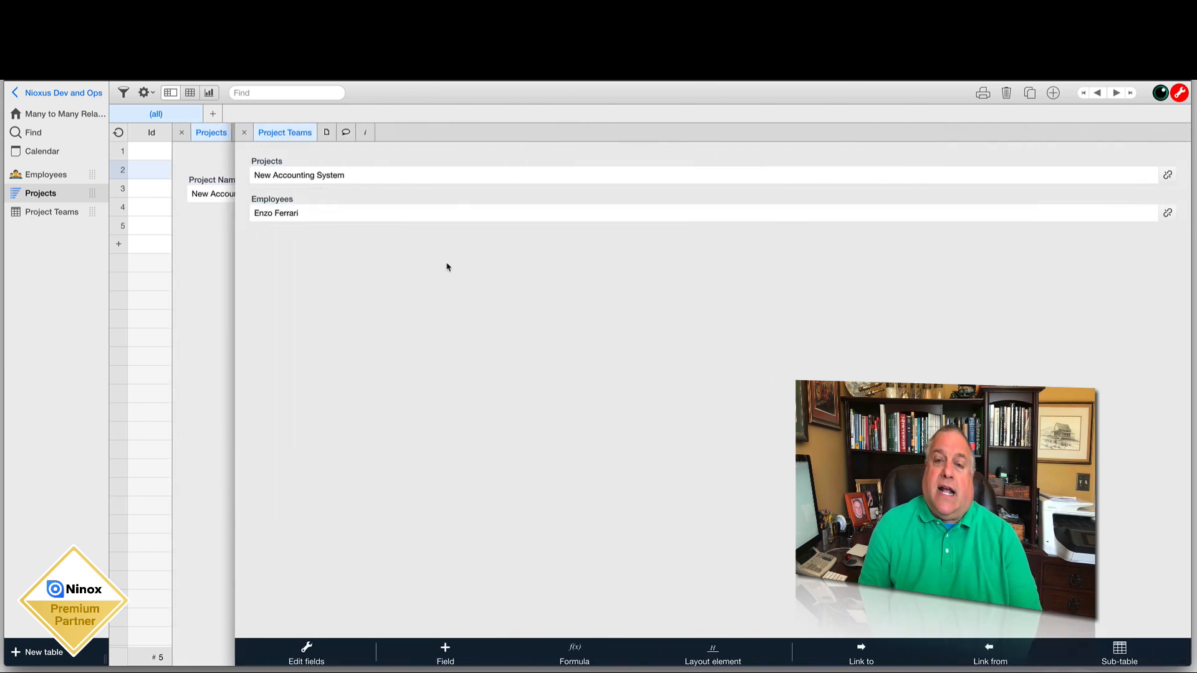
key("Escape")
left_click(599, 175)
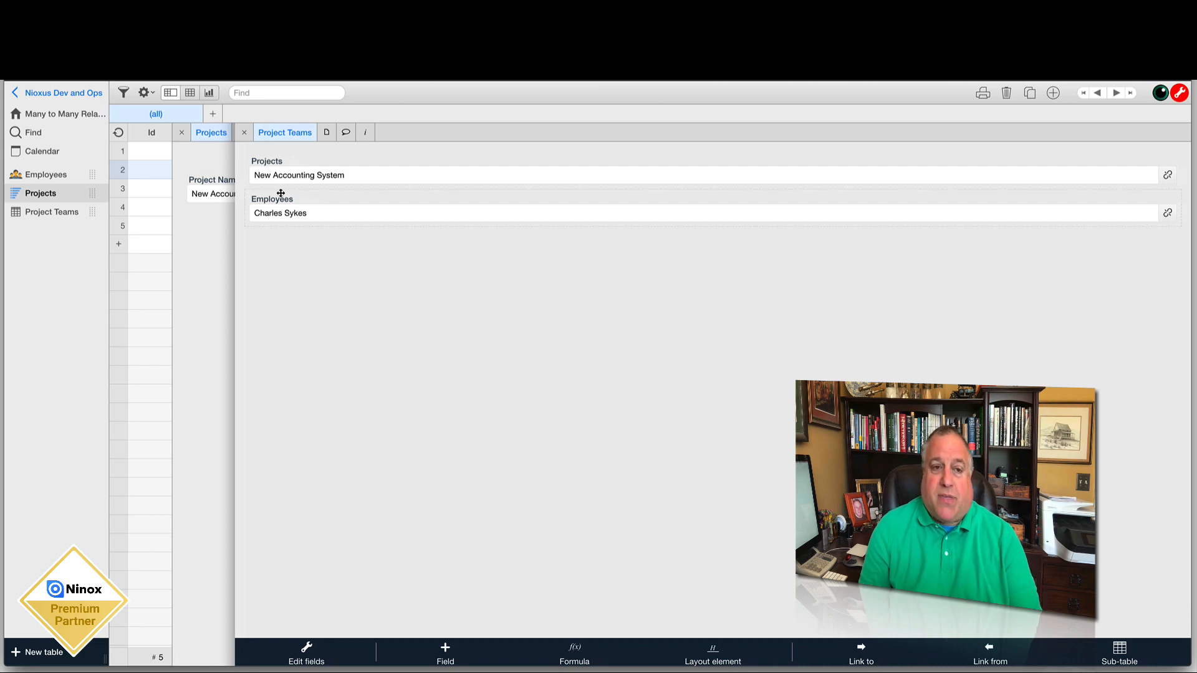
left_click(243, 132)
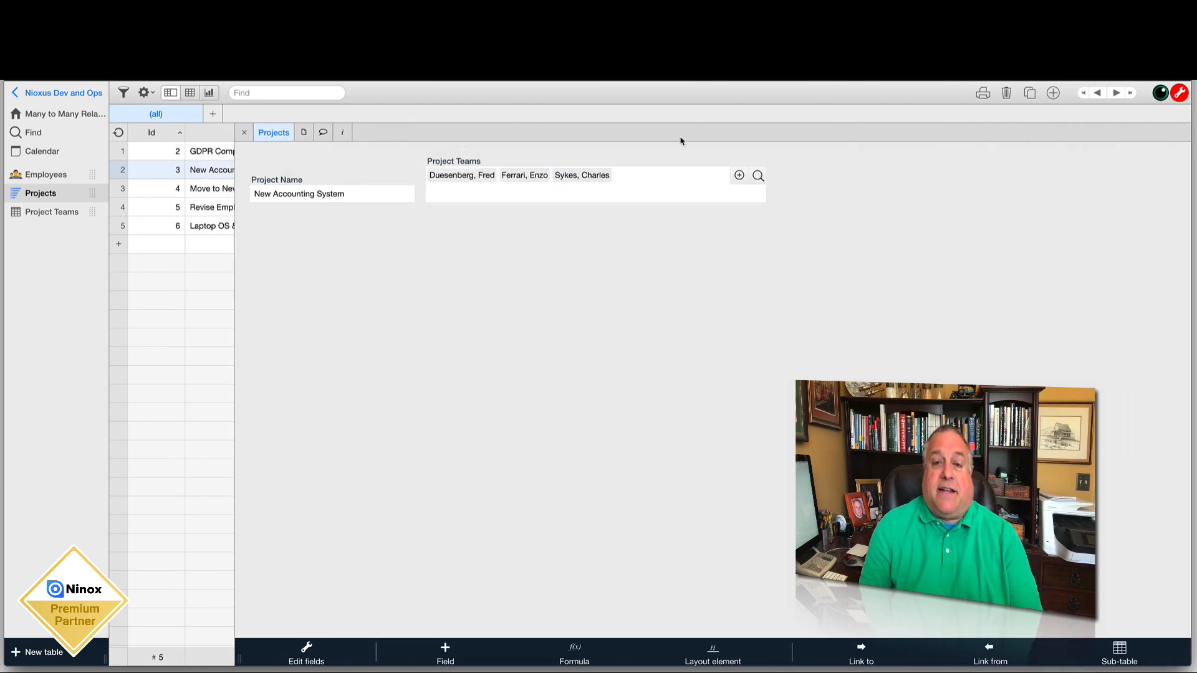
Switch Project Teams in the project form back to Table display, and make it tall enough for three rows.
left_click(669, 156)
left_click(597, 181)
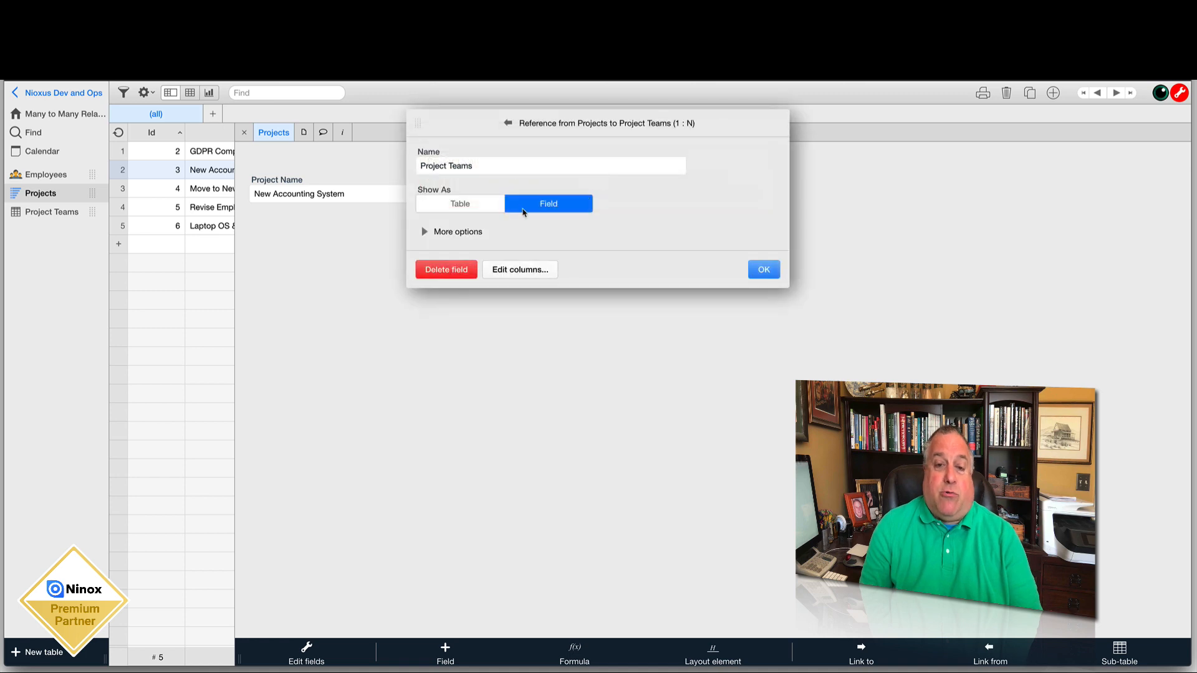
left_click(472, 205)
left_click(765, 275)
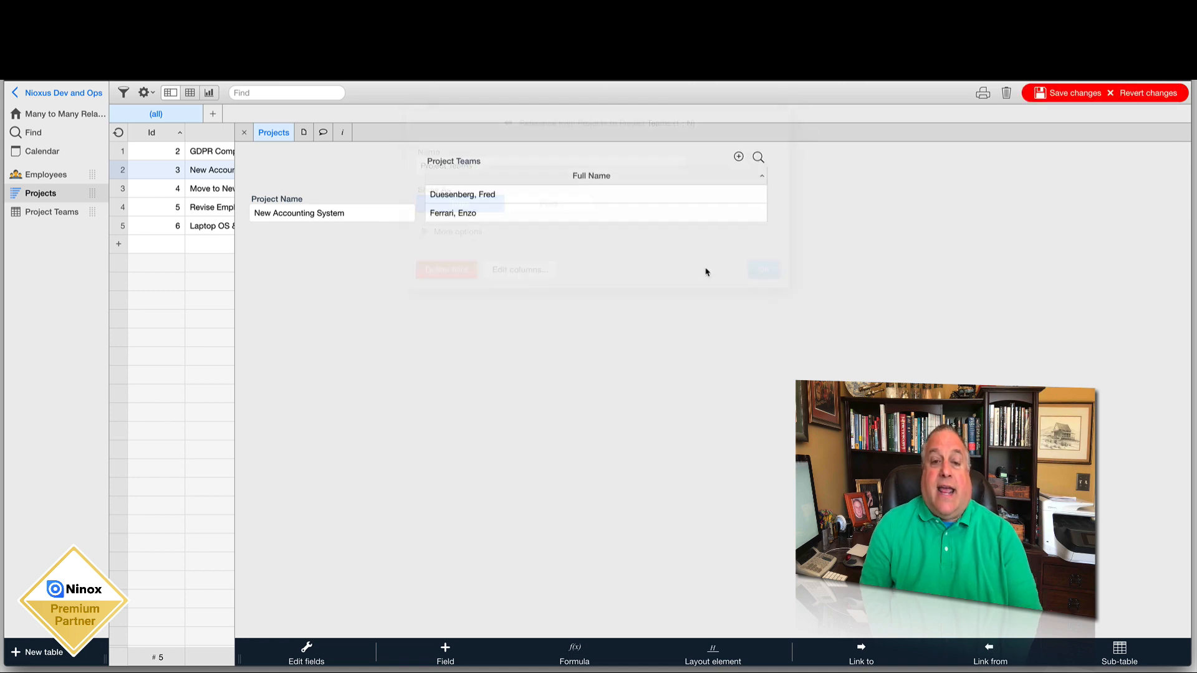
scroll(529, 201, "down", 1)
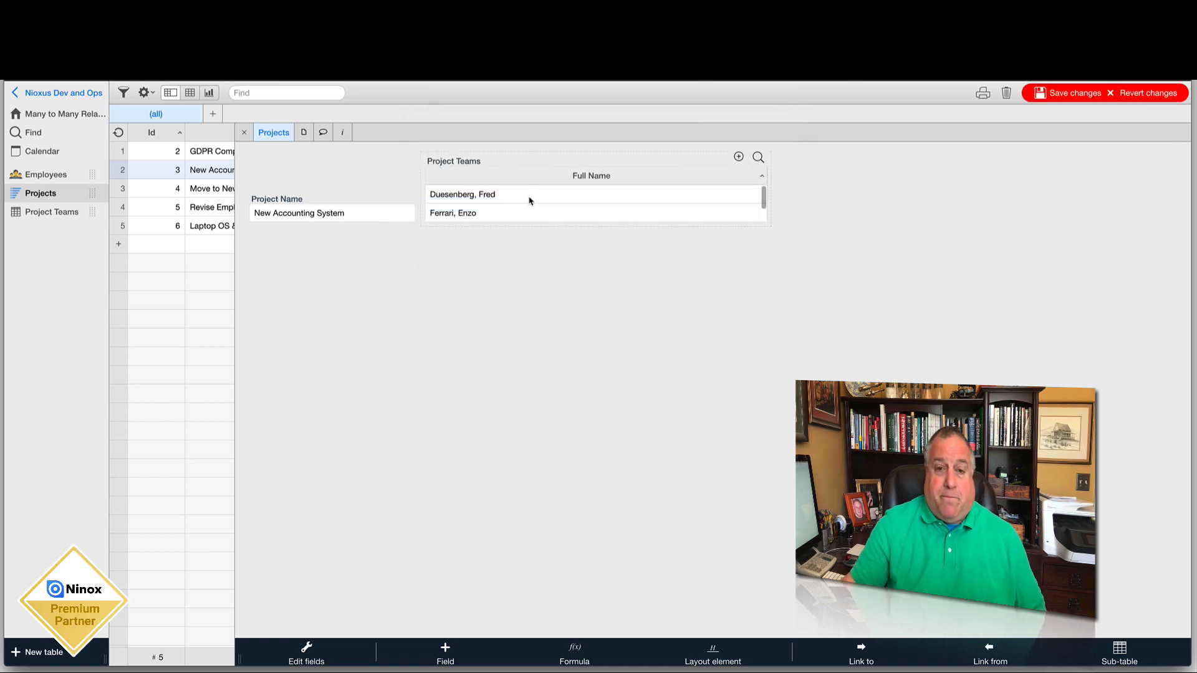
scroll(530, 201, "down", 1)
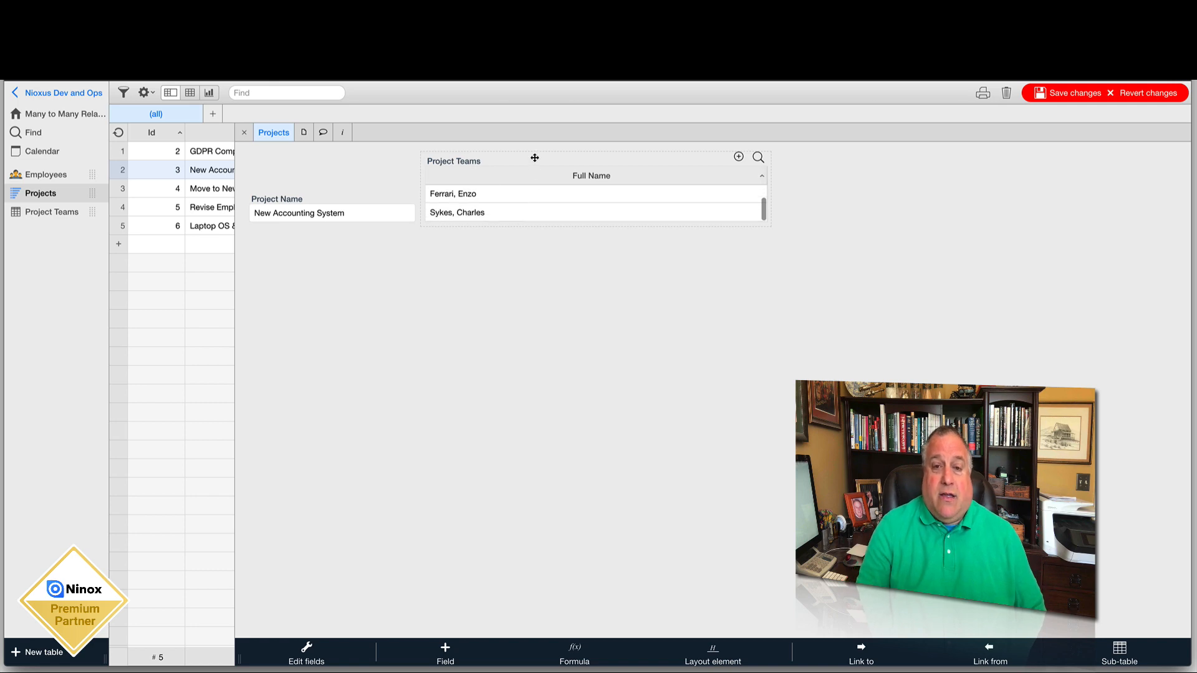
left_click(539, 170)
left_click_drag(596, 226, 597, 256)
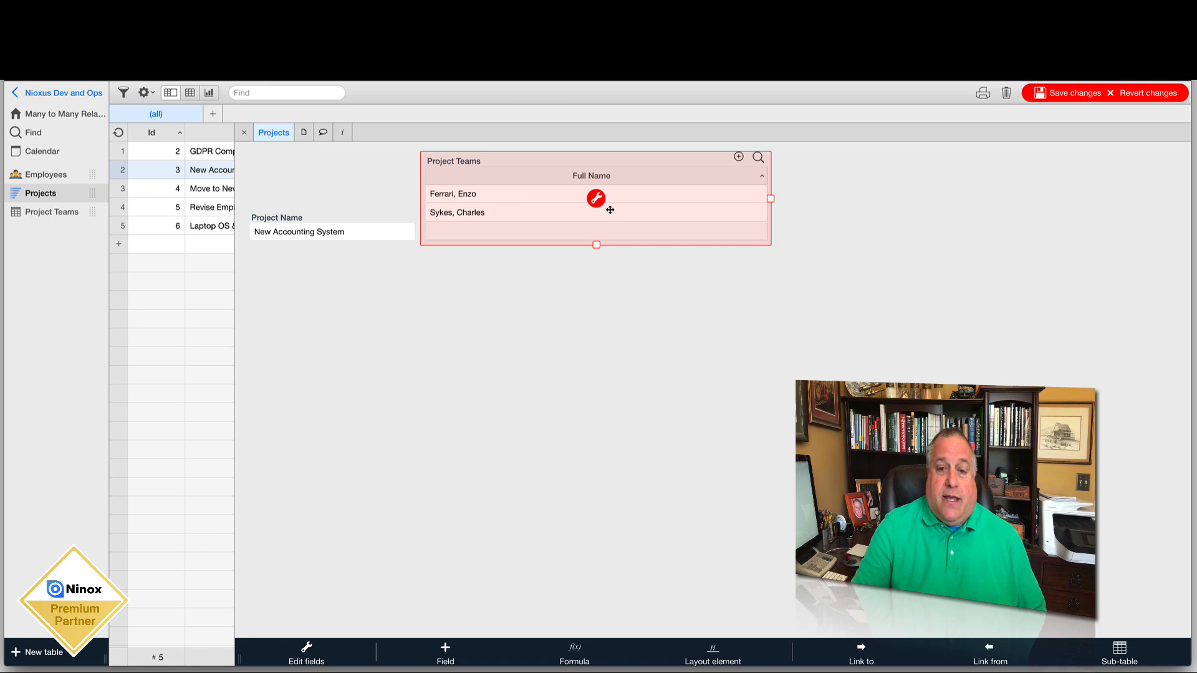
left_click(644, 313)
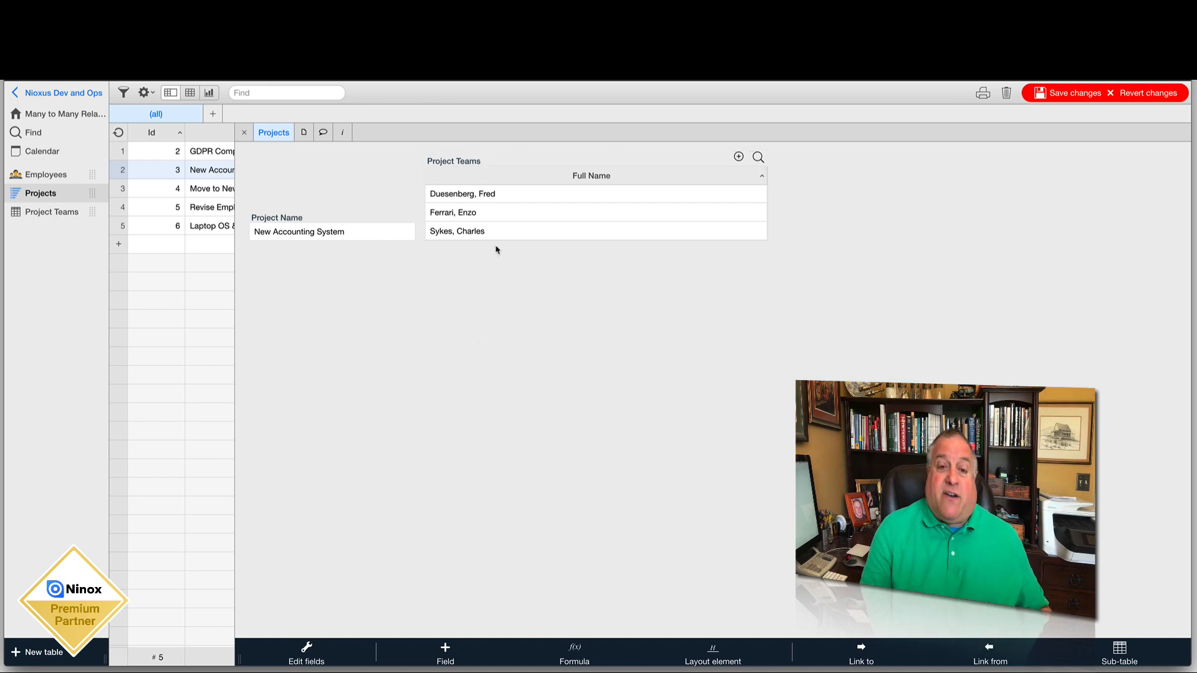
Show Project Teams as a field in the project form, shrink it to one line with a narrower width, and save.
left_click(496, 160)
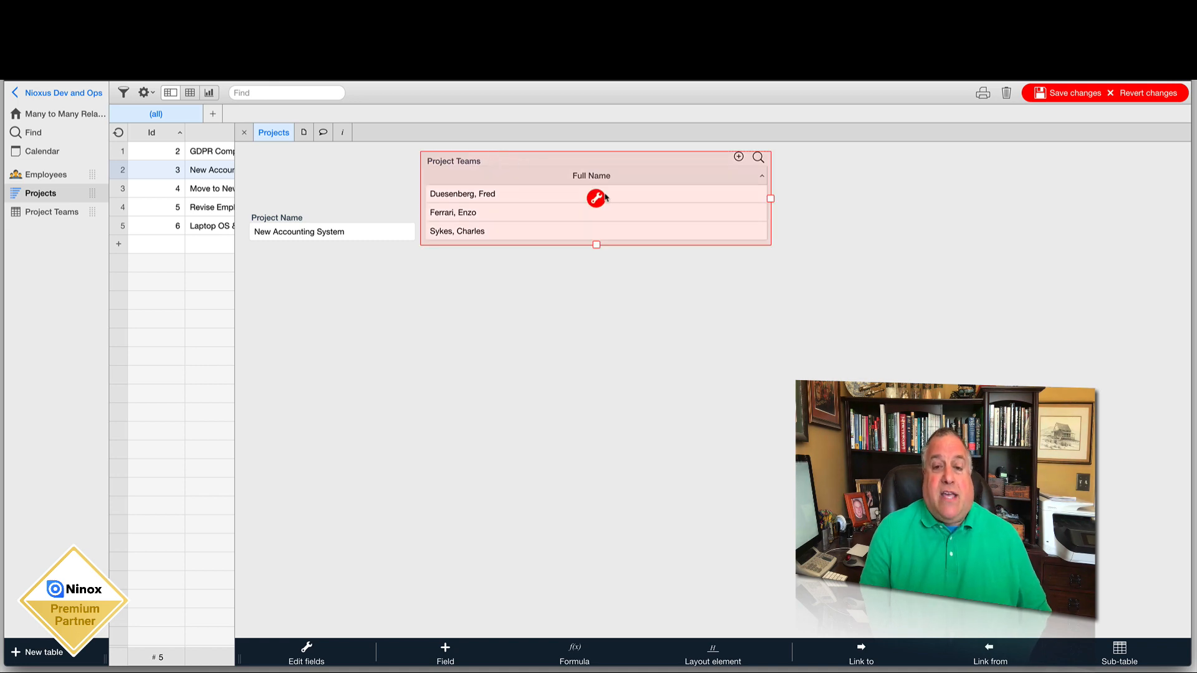
left_click(596, 199)
left_click(557, 205)
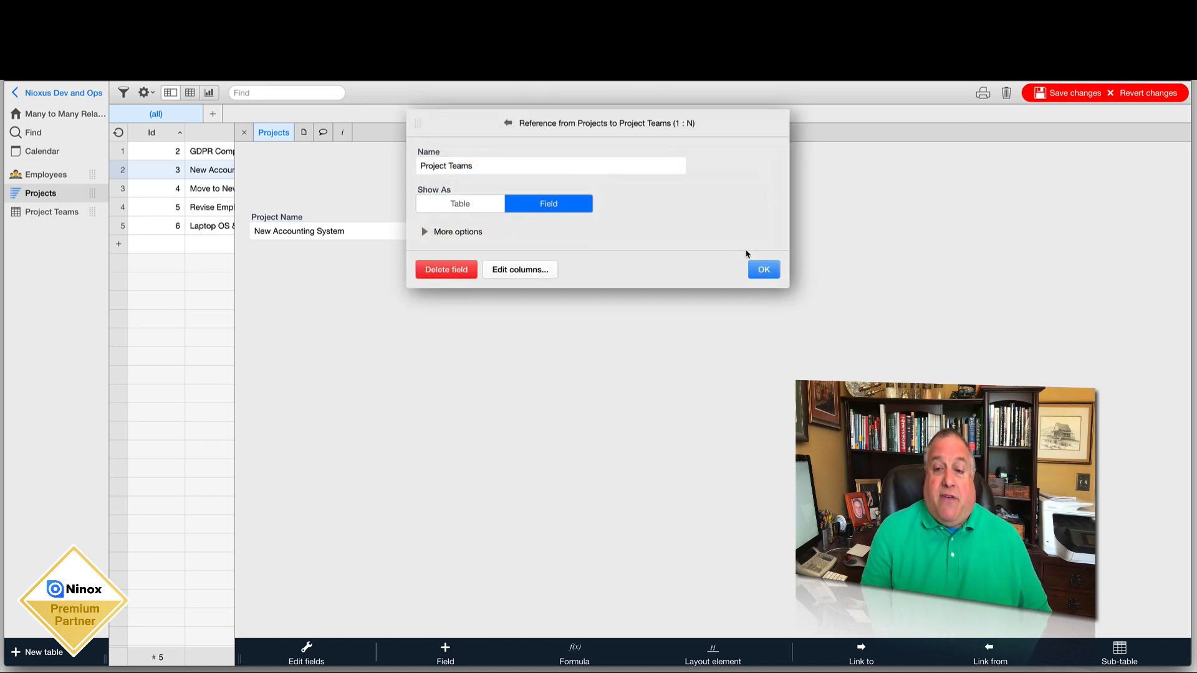
left_click(762, 270)
left_click(570, 161)
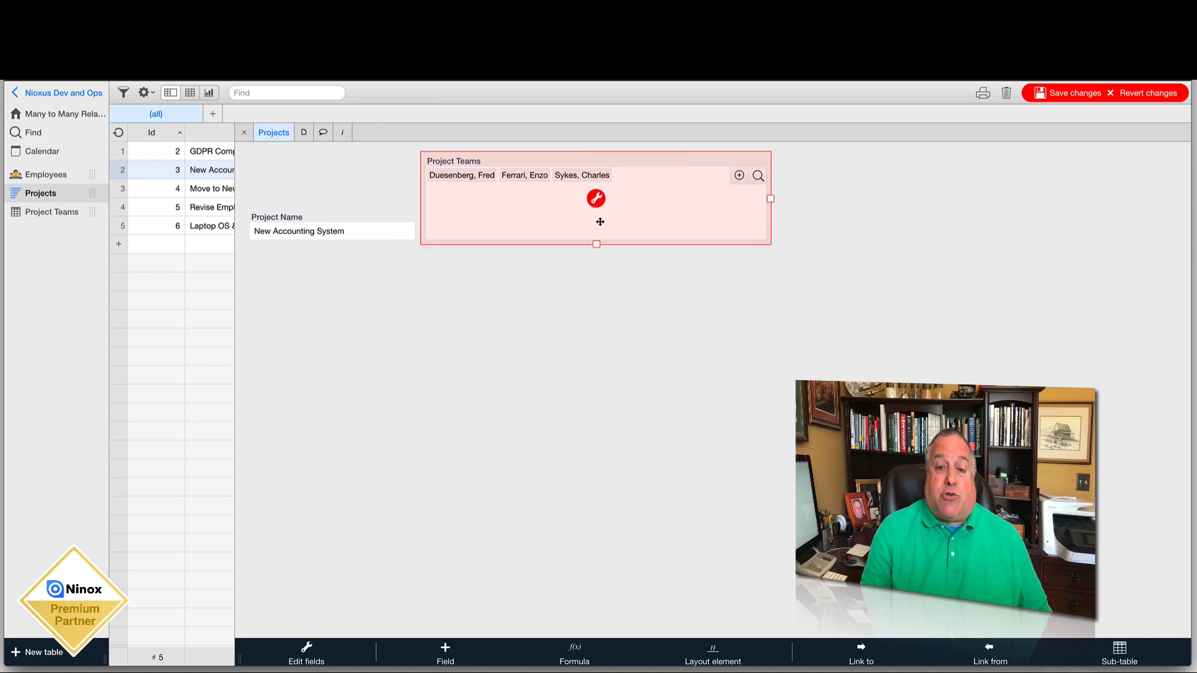
left_click_drag(596, 244, 597, 188)
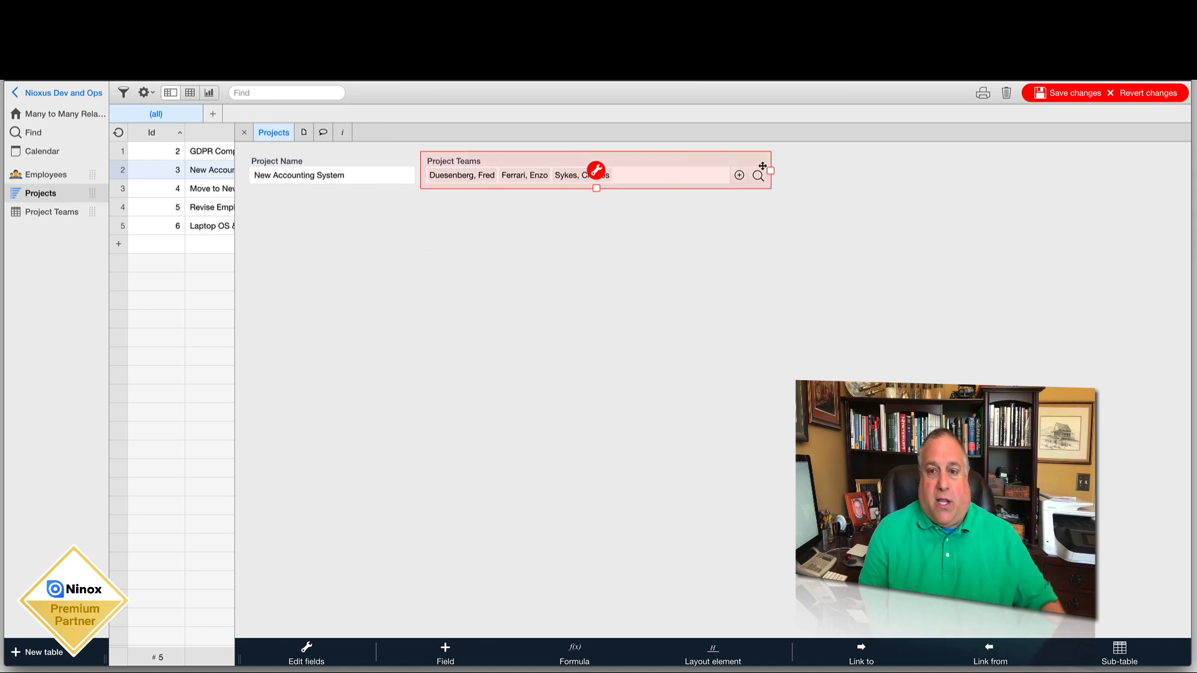
left_click_drag(771, 170, 714, 181)
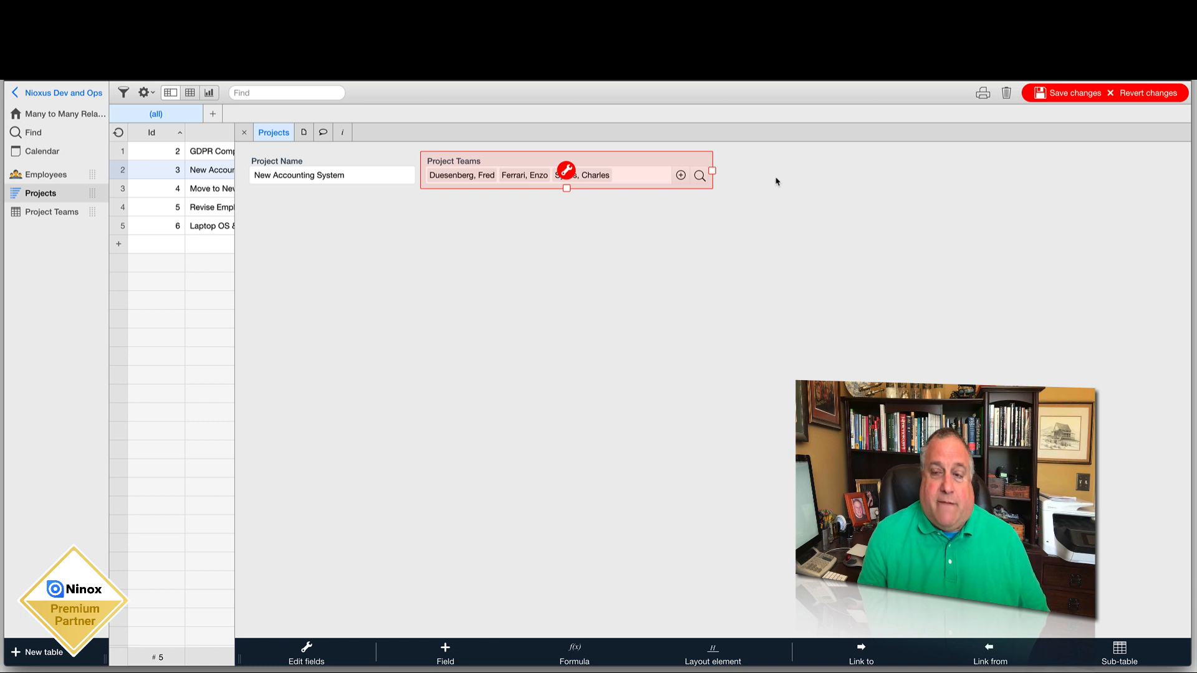
left_click(1056, 100)
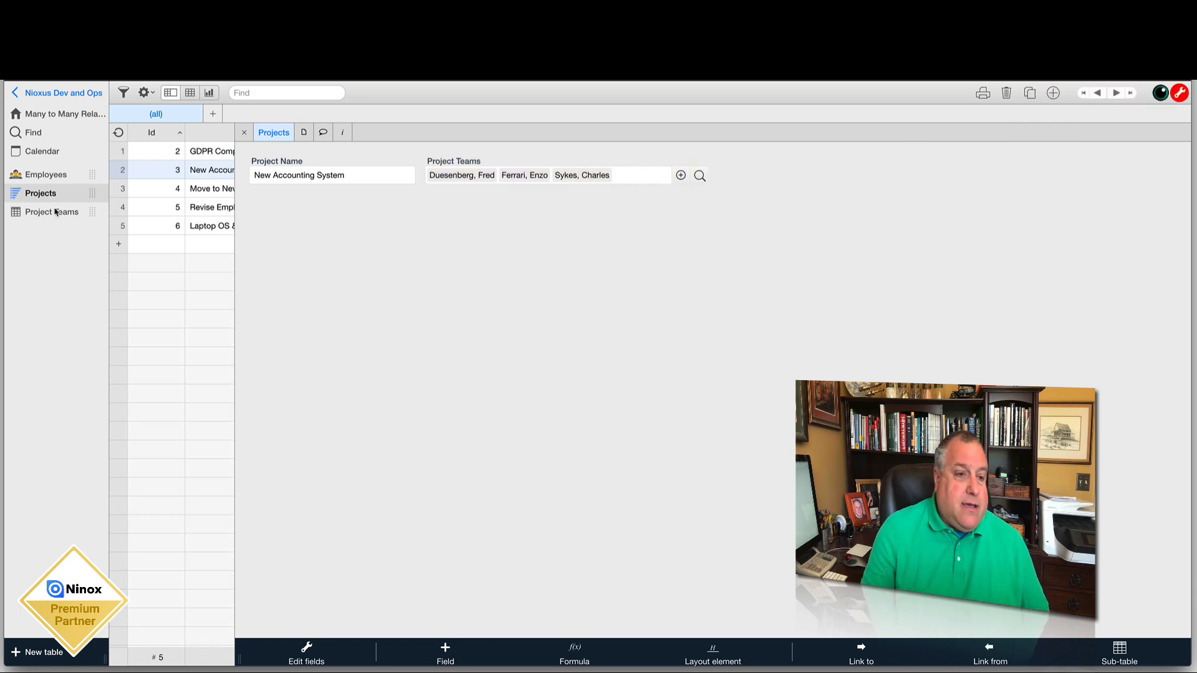
Open the record of the employee with Id 8 and set Project Teams in the employee form to show as Field.
left_click(47, 178)
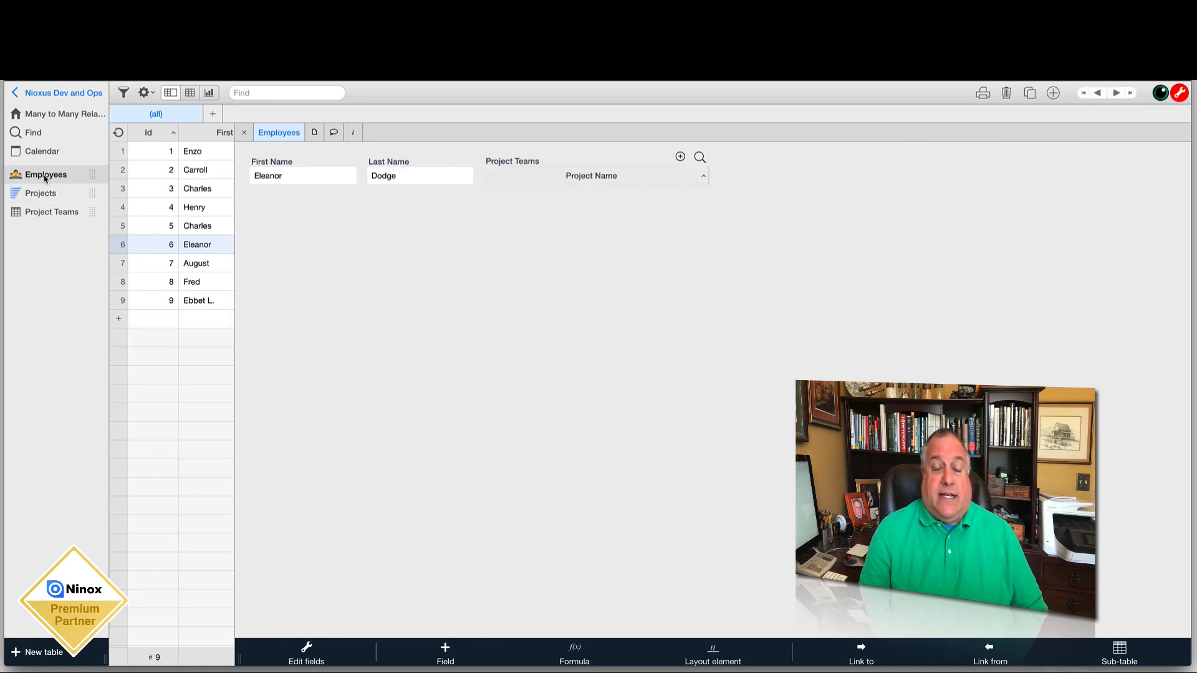
left_click(194, 284)
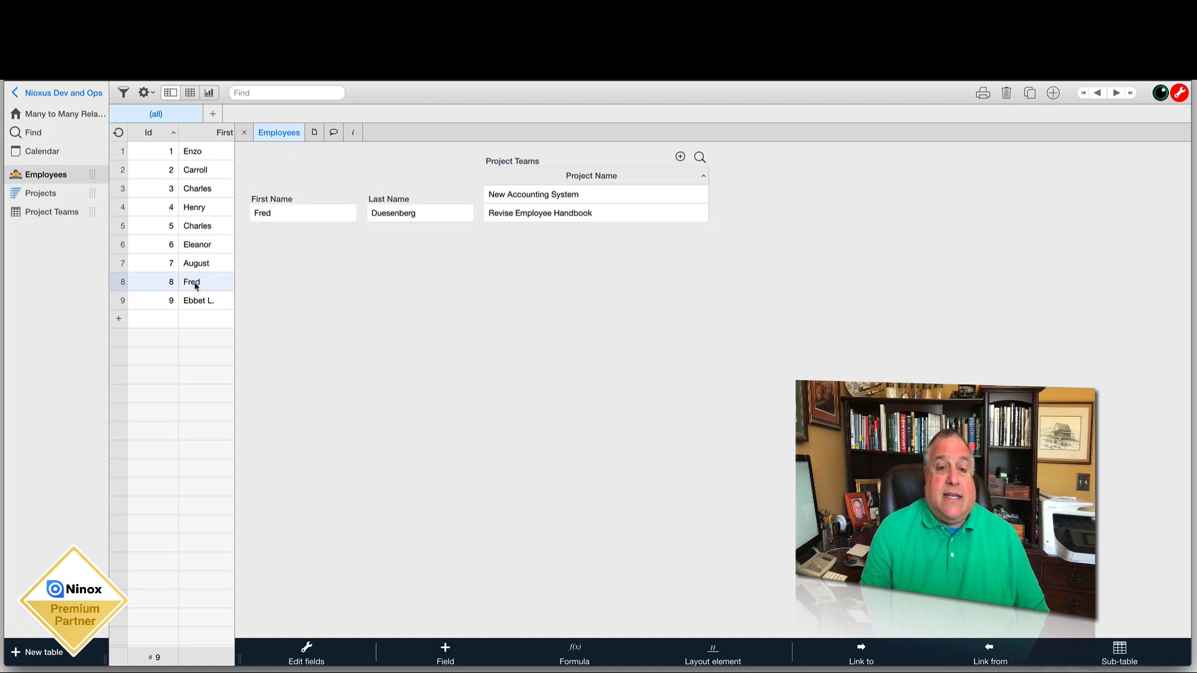
left_click(523, 159)
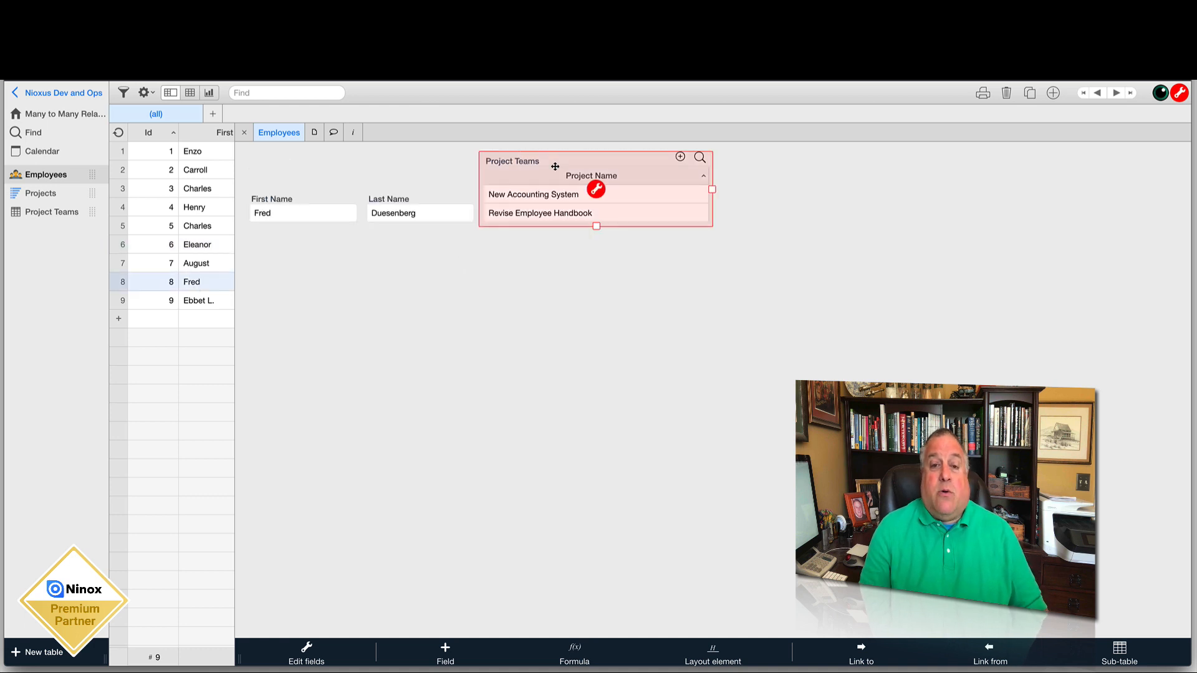
left_click(596, 189)
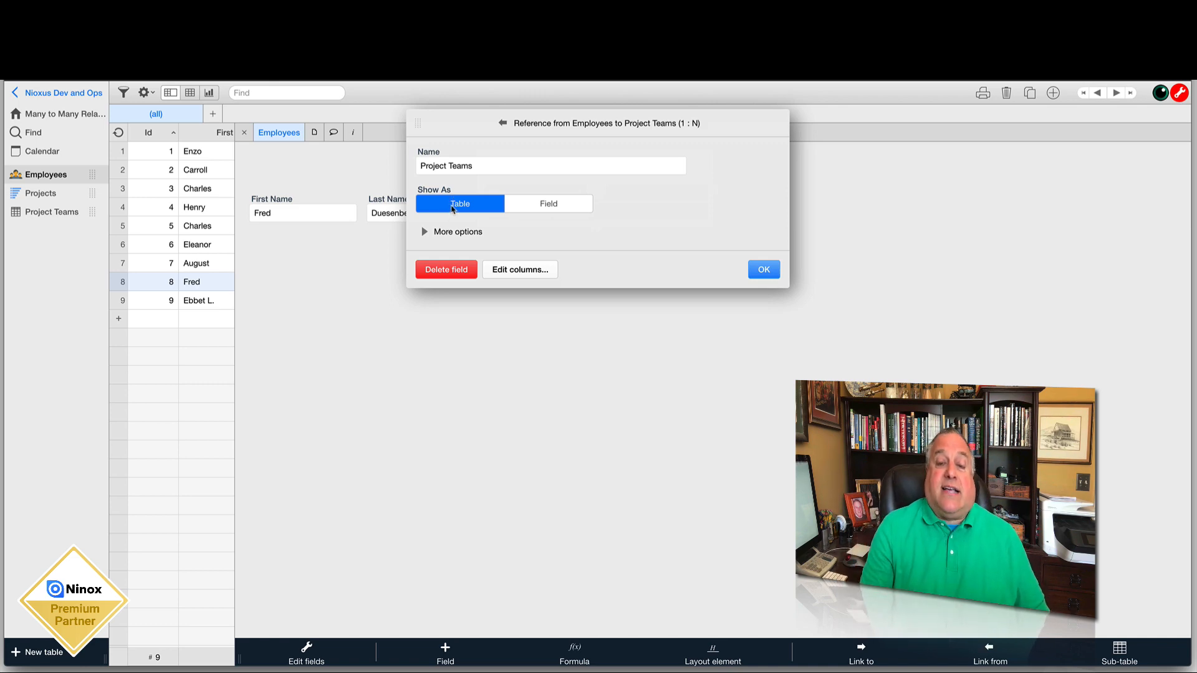
left_click(555, 210)
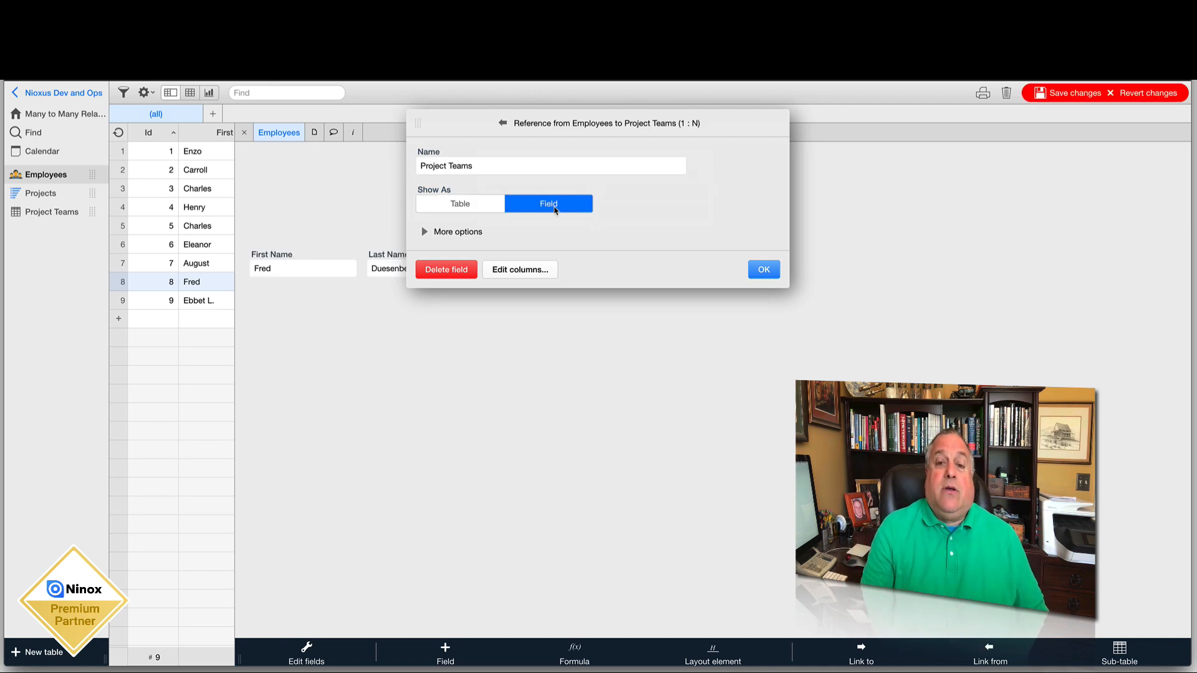
left_click(765, 268)
Shrink Project Teams in the employee form to one line, widen it to fit several project names, and save the changes.
left_click(629, 159)
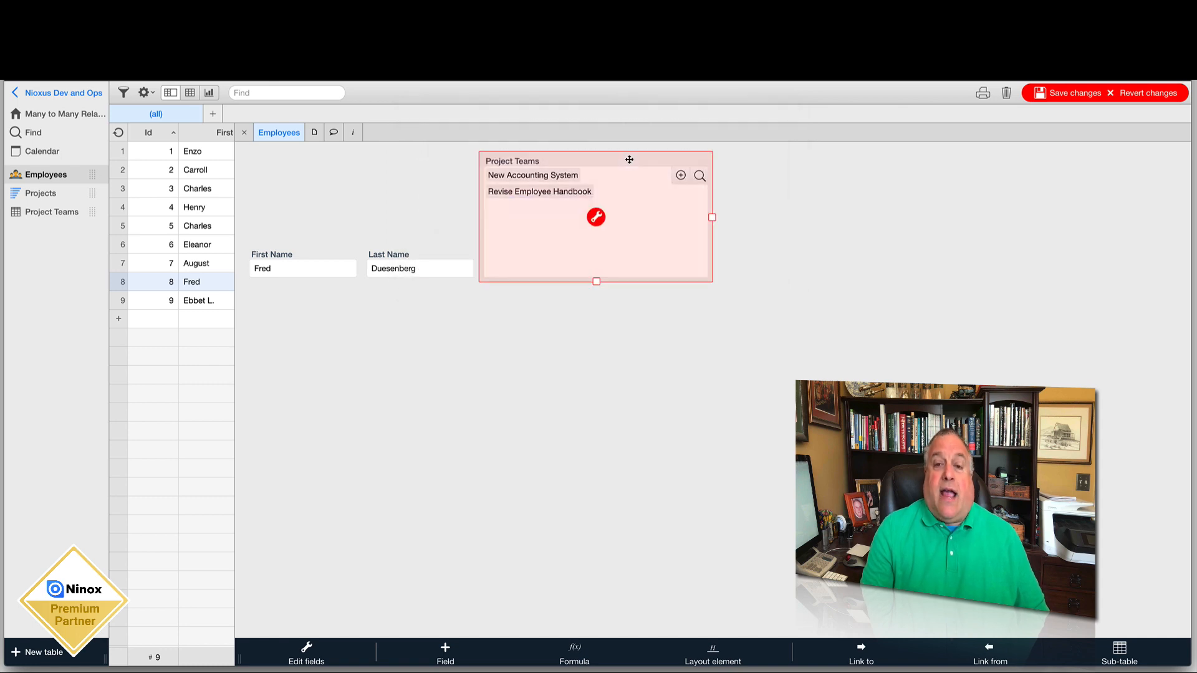
left_click_drag(597, 281, 616, 212)
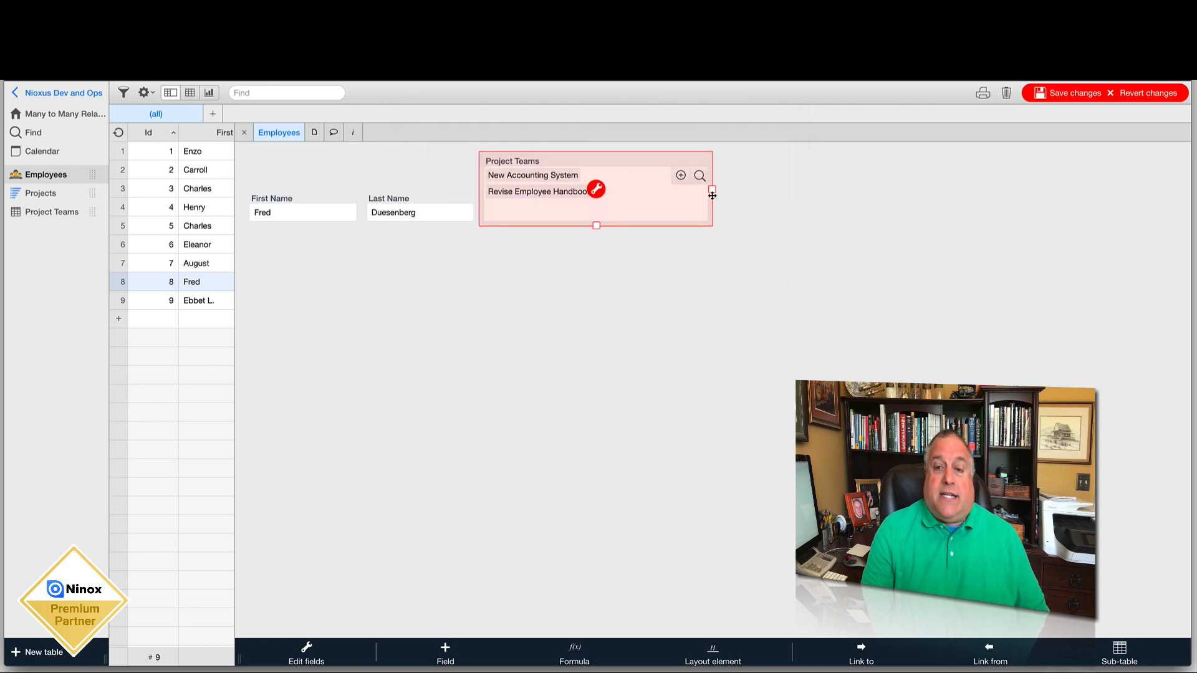
left_click_drag(712, 196, 859, 184)
left_click_drag(670, 224, 672, 182)
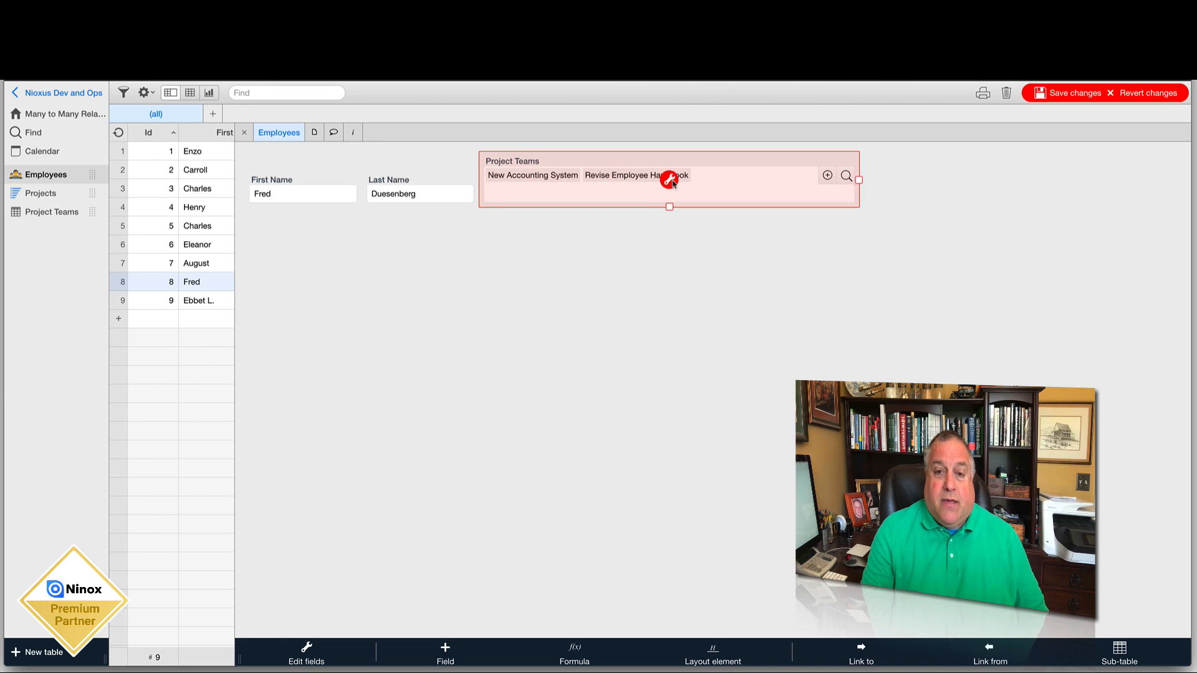
left_click(1063, 94)
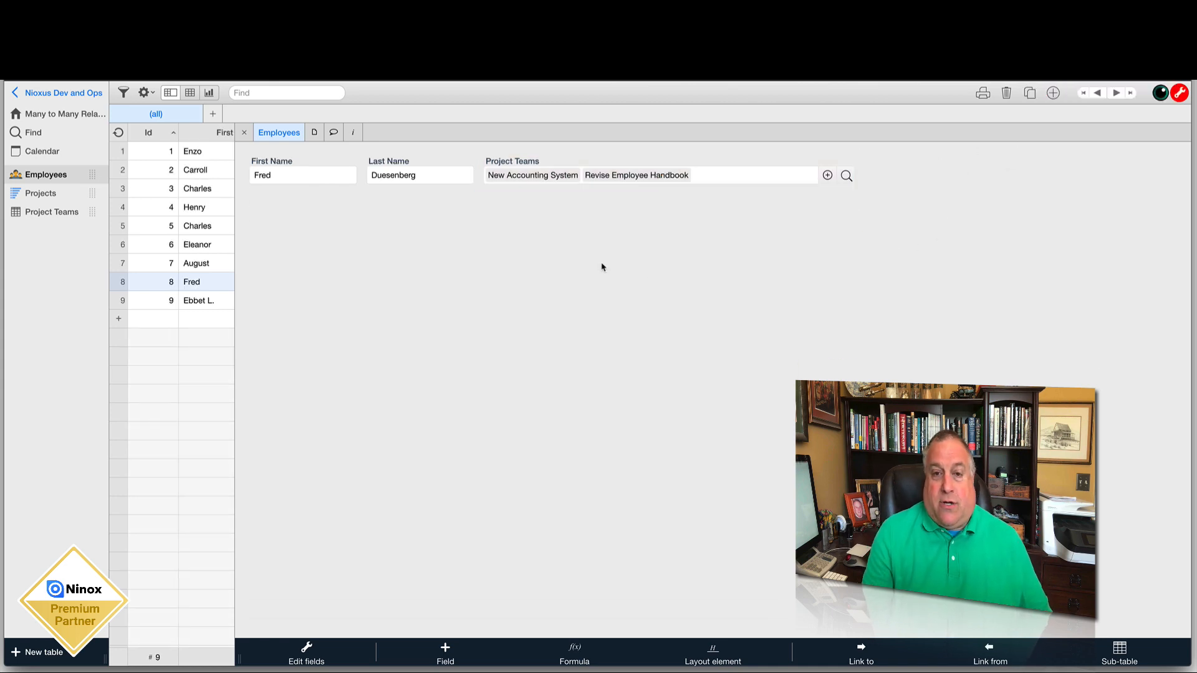
View the assignment records behind New Accounting System and Revise Employee Handbook, and return to the employee form.
left_click(519, 176)
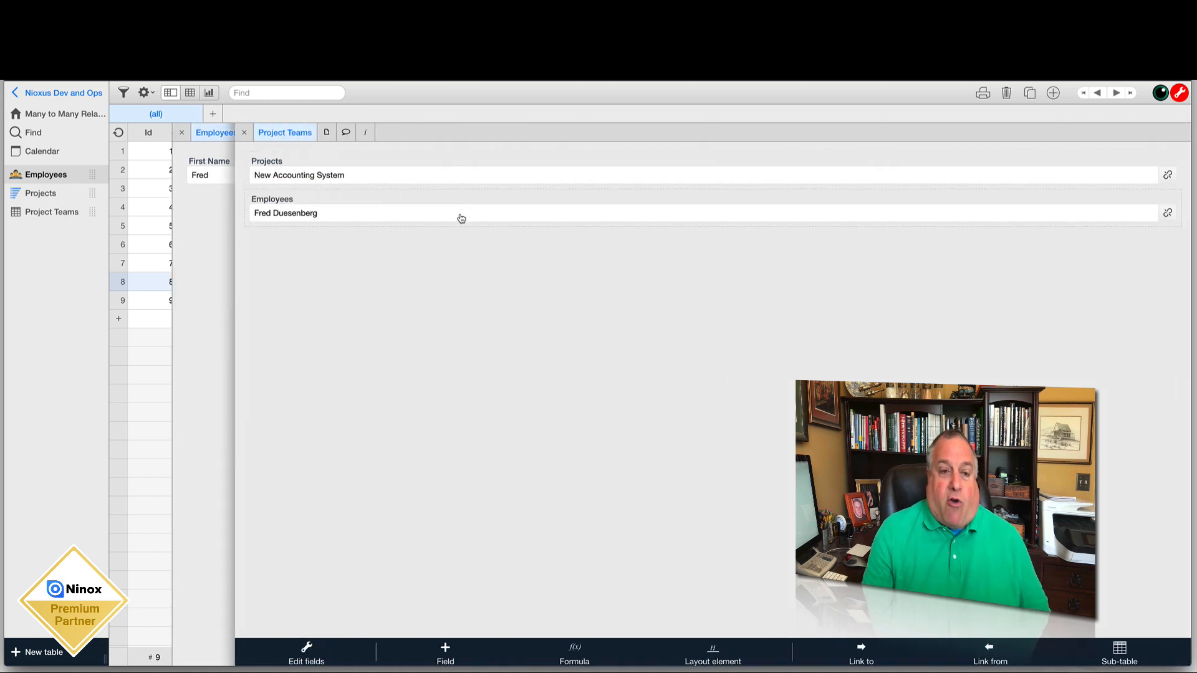
left_click(247, 135)
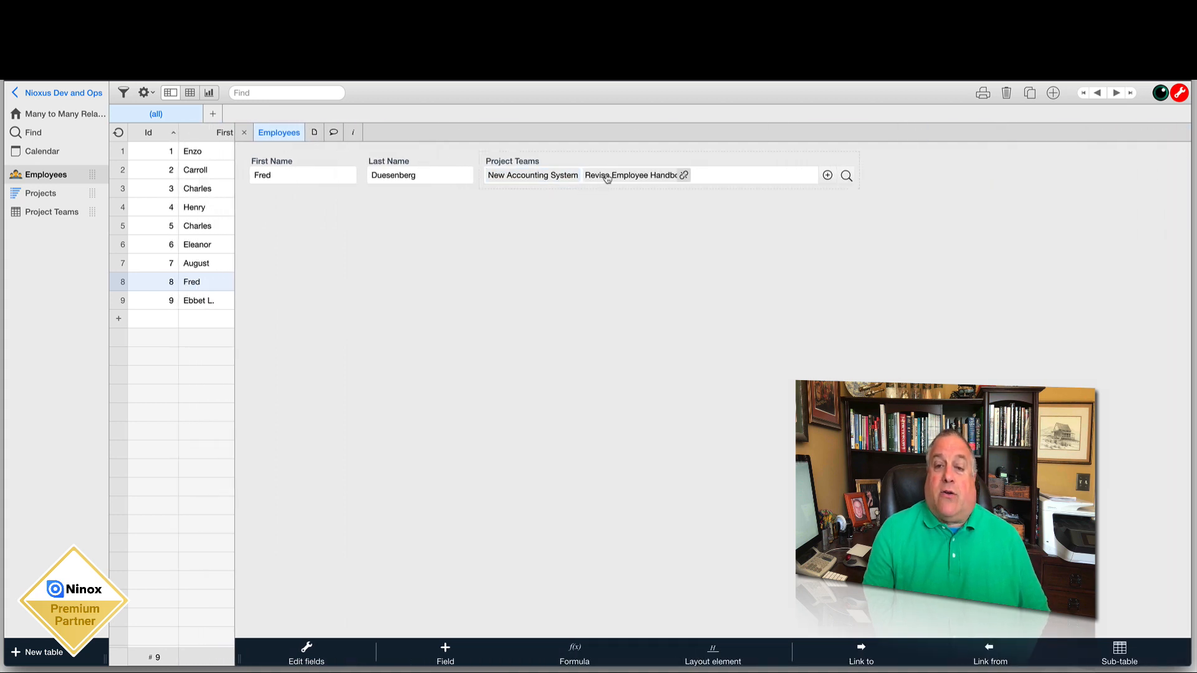
left_click(608, 176)
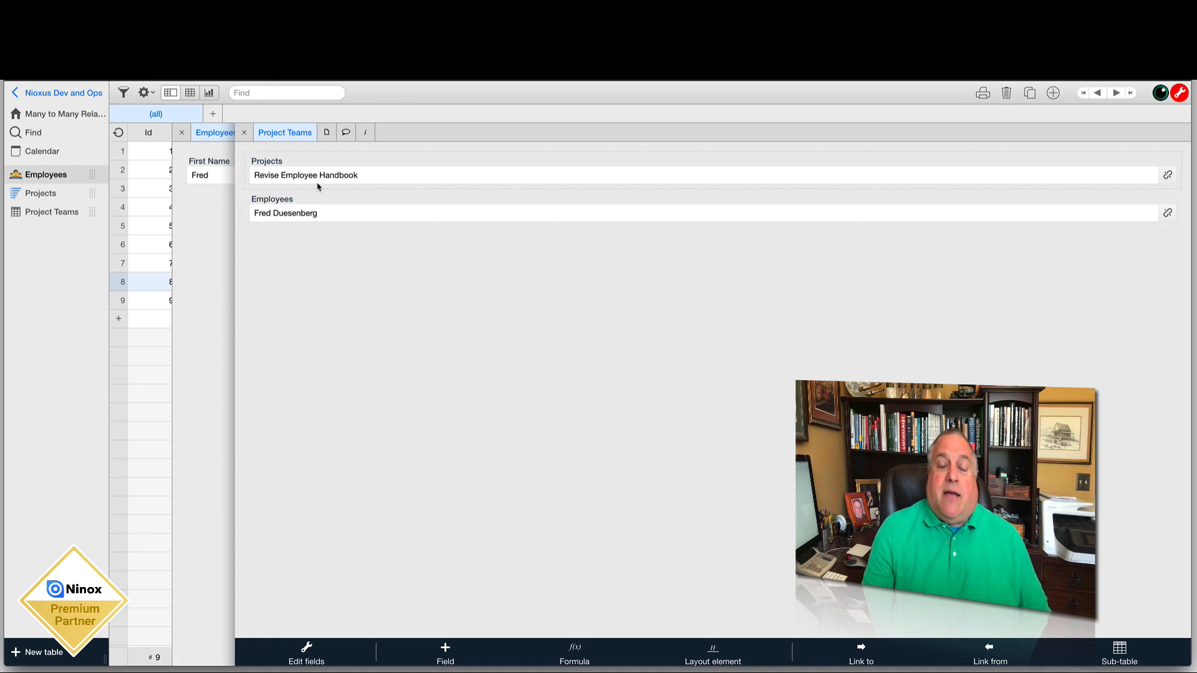
left_click(245, 134)
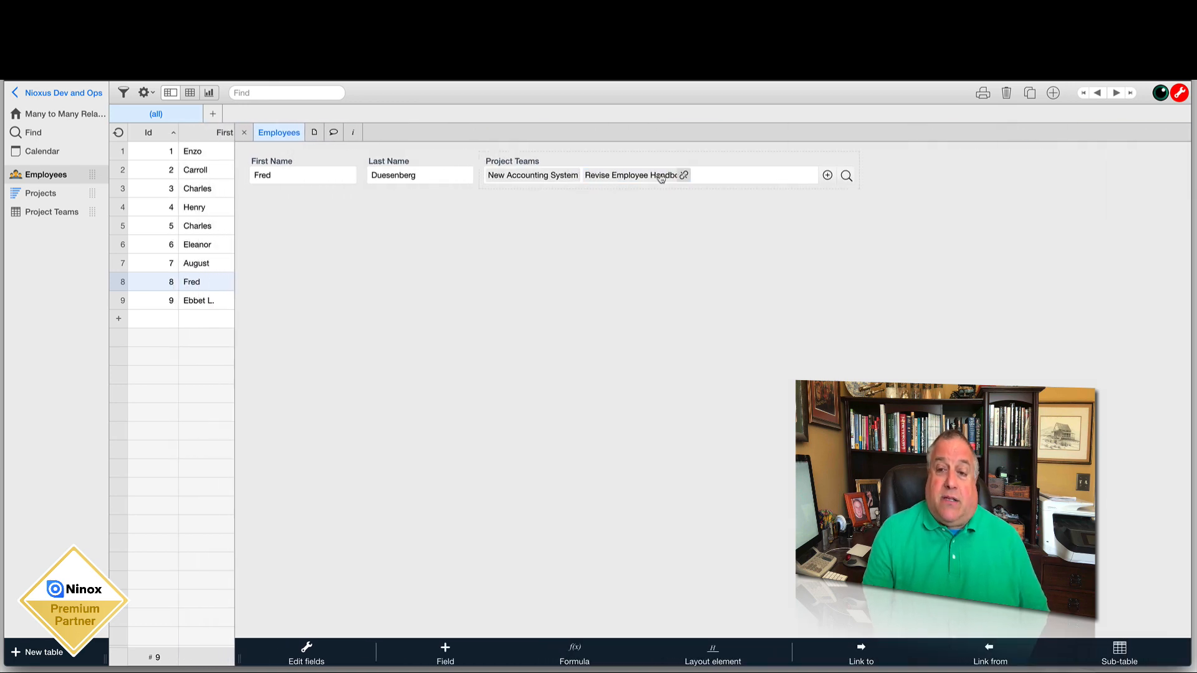
Assign the employee to GDPR Compliance Review through Project Teams, and unlink the extra unnamed entry.
left_click(827, 175)
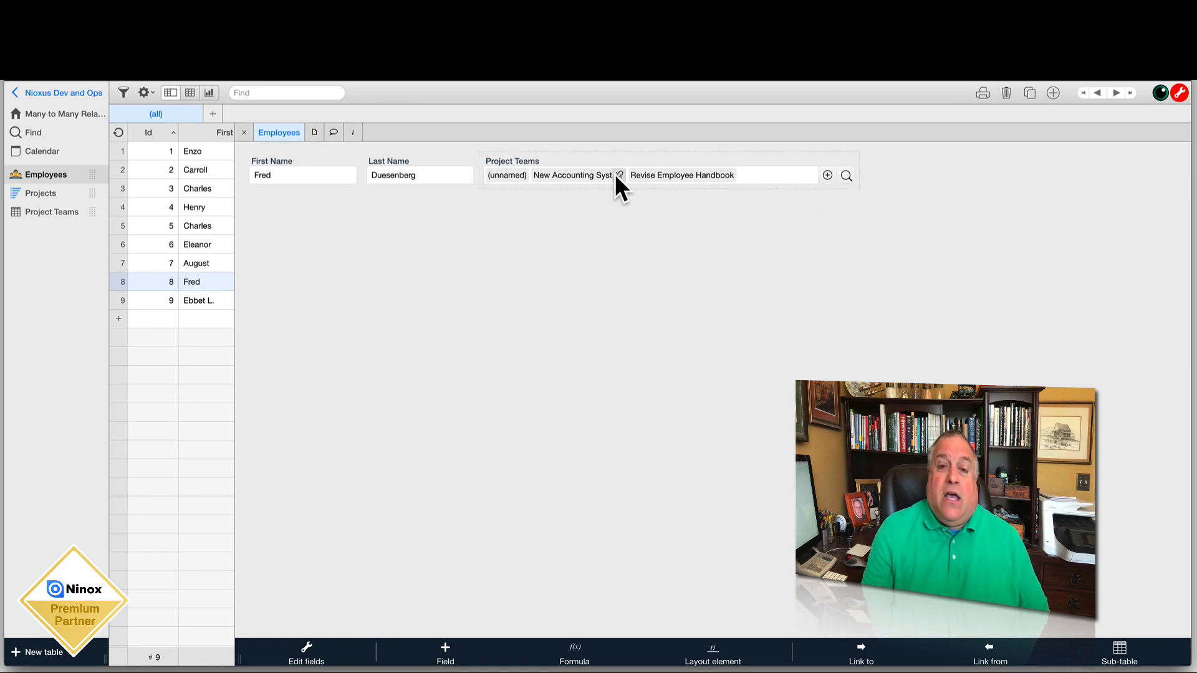
left_click(827, 177)
left_click(279, 178)
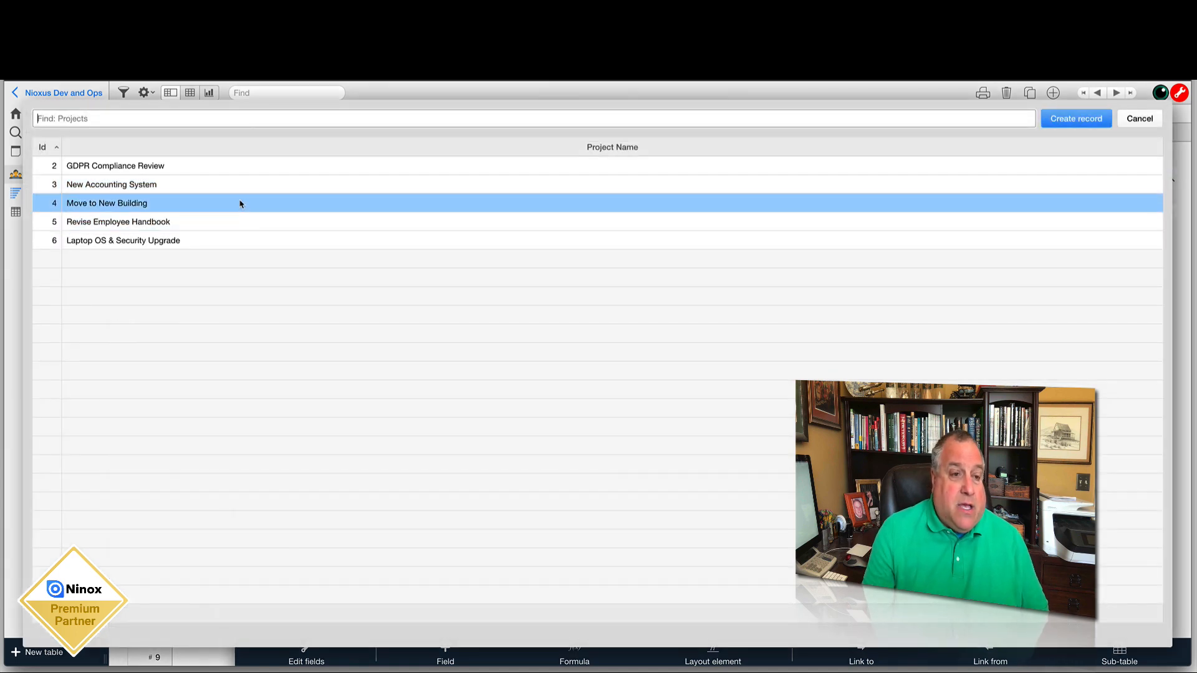
left_click(235, 167)
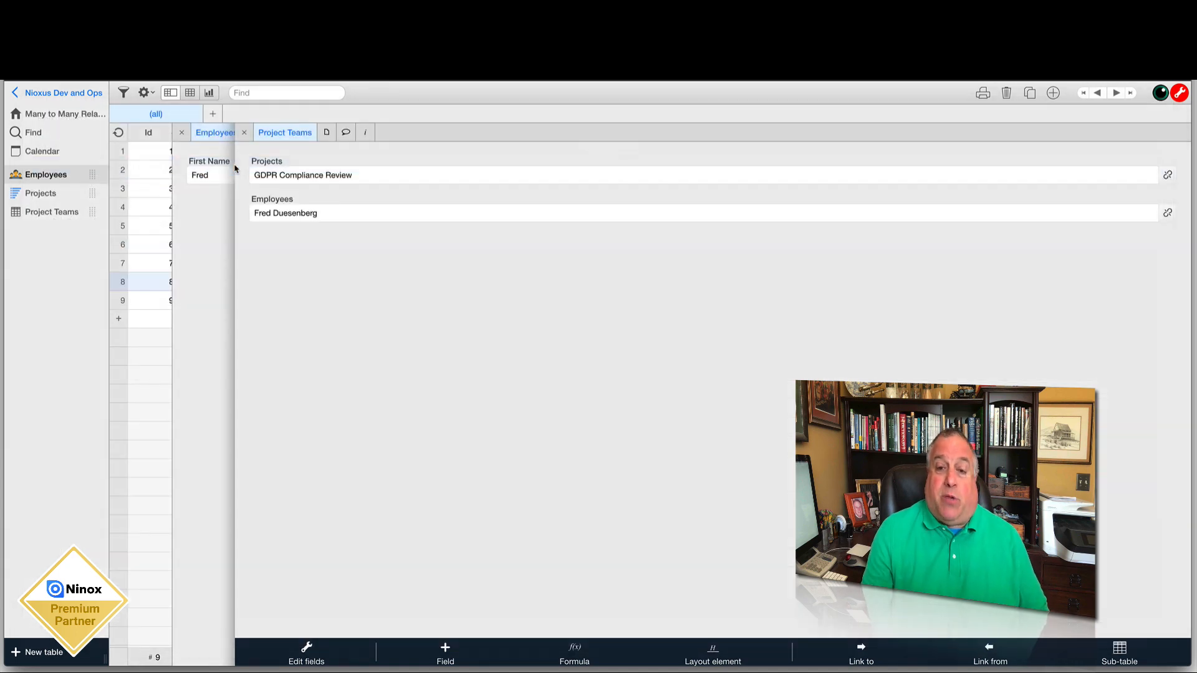
left_click(245, 133)
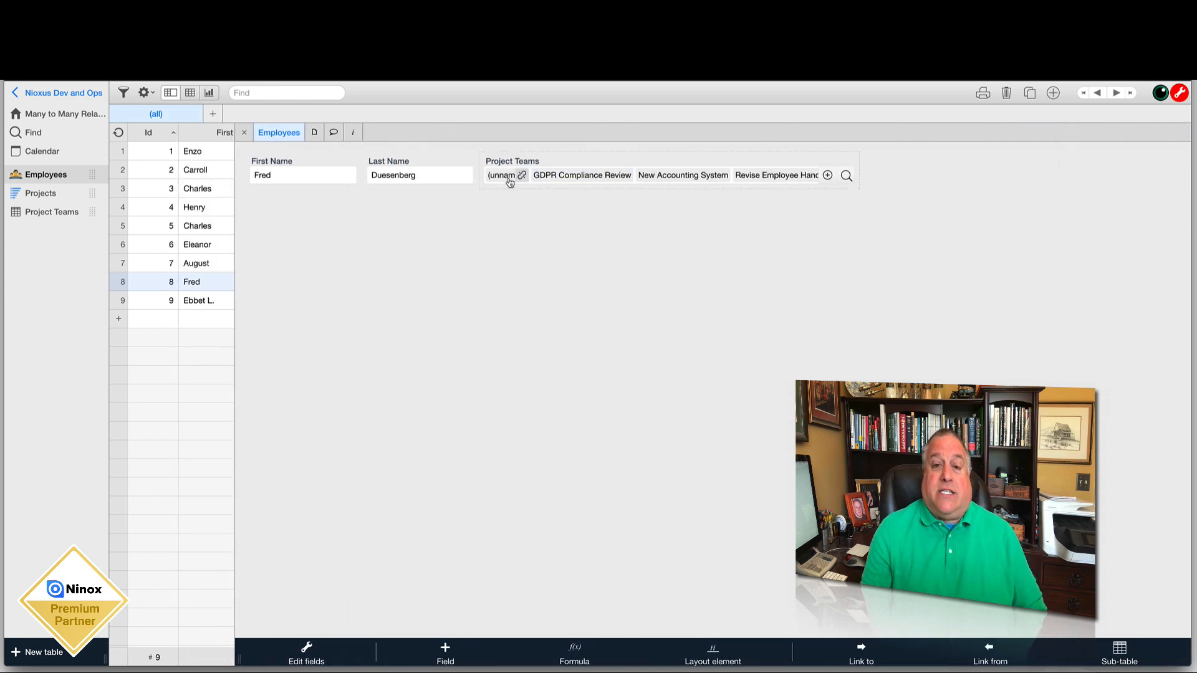
left_click(521, 176)
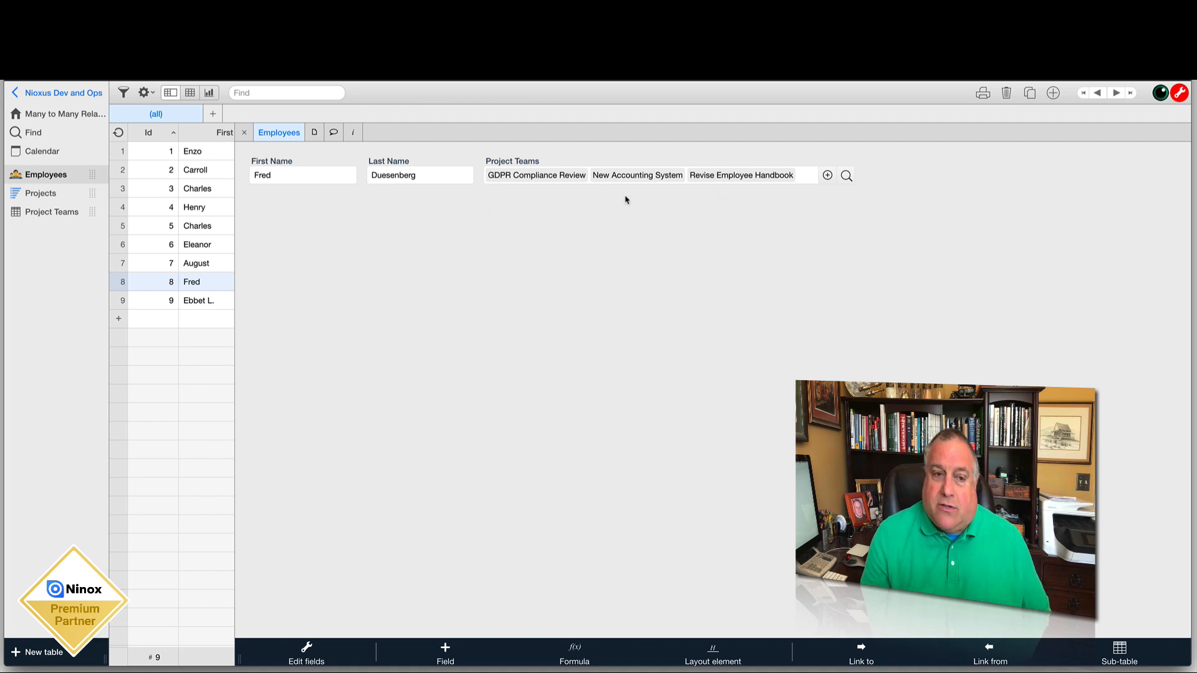
Add the employee with Id 9 to the Project Teams of GDPR Compliance Review, and return to the project form with edit mode off.
left_click(37, 193)
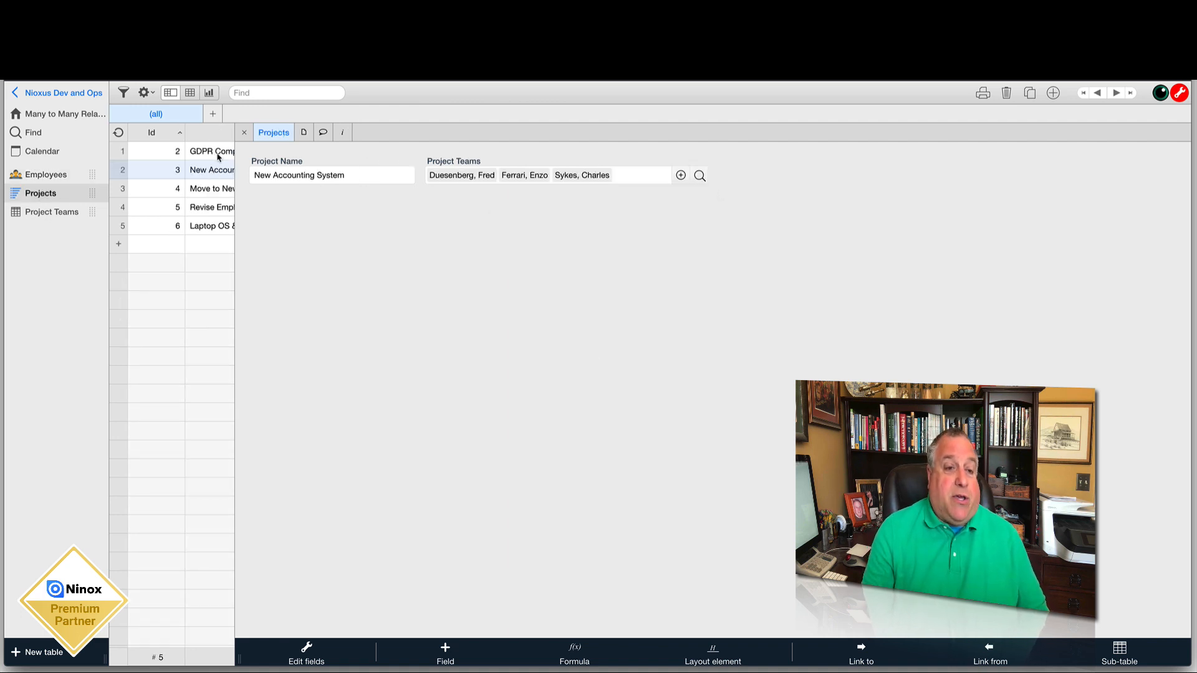
left_click(219, 157)
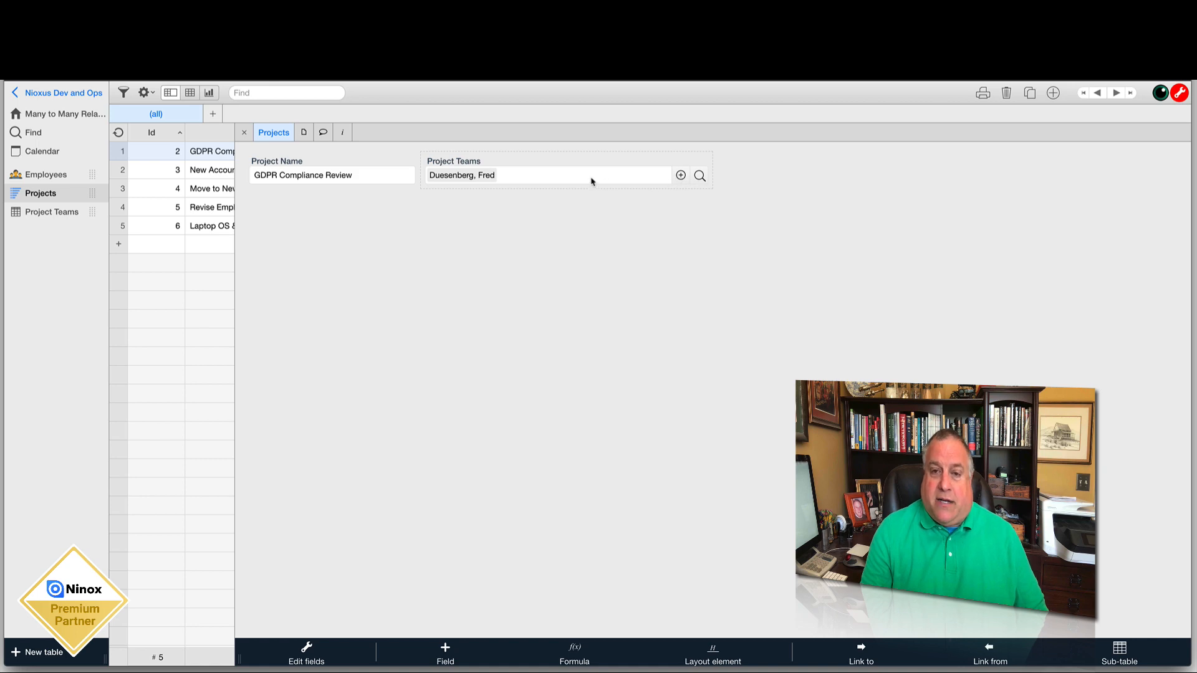
left_click(681, 176)
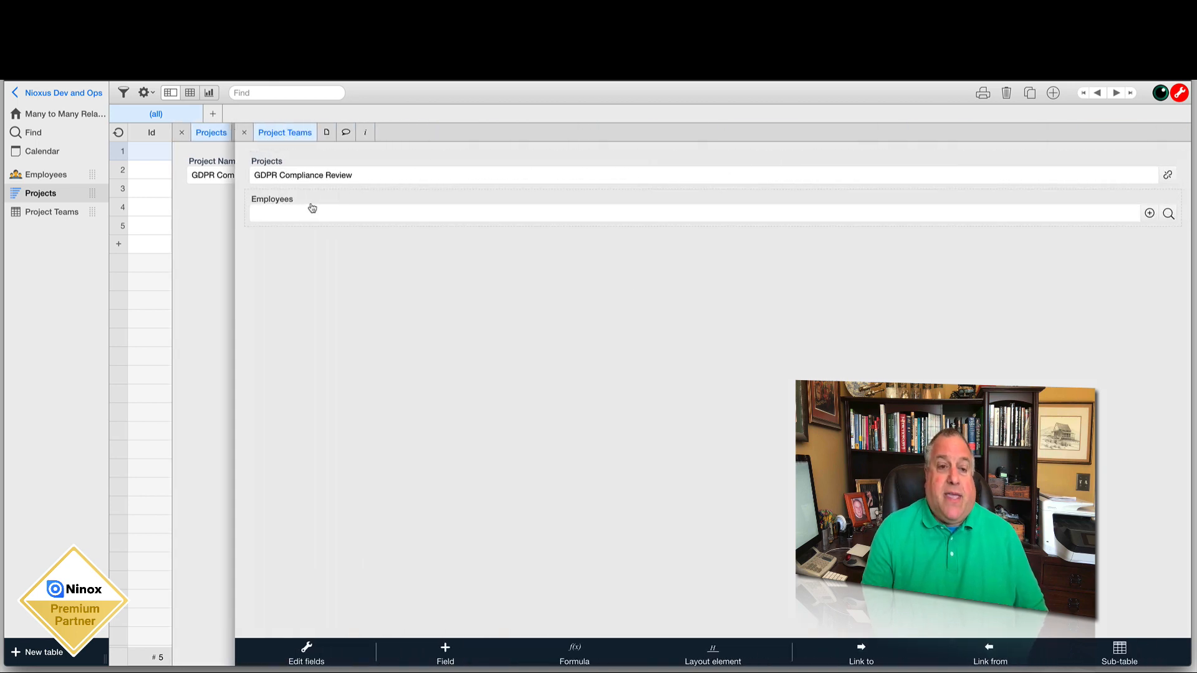
left_click(267, 216)
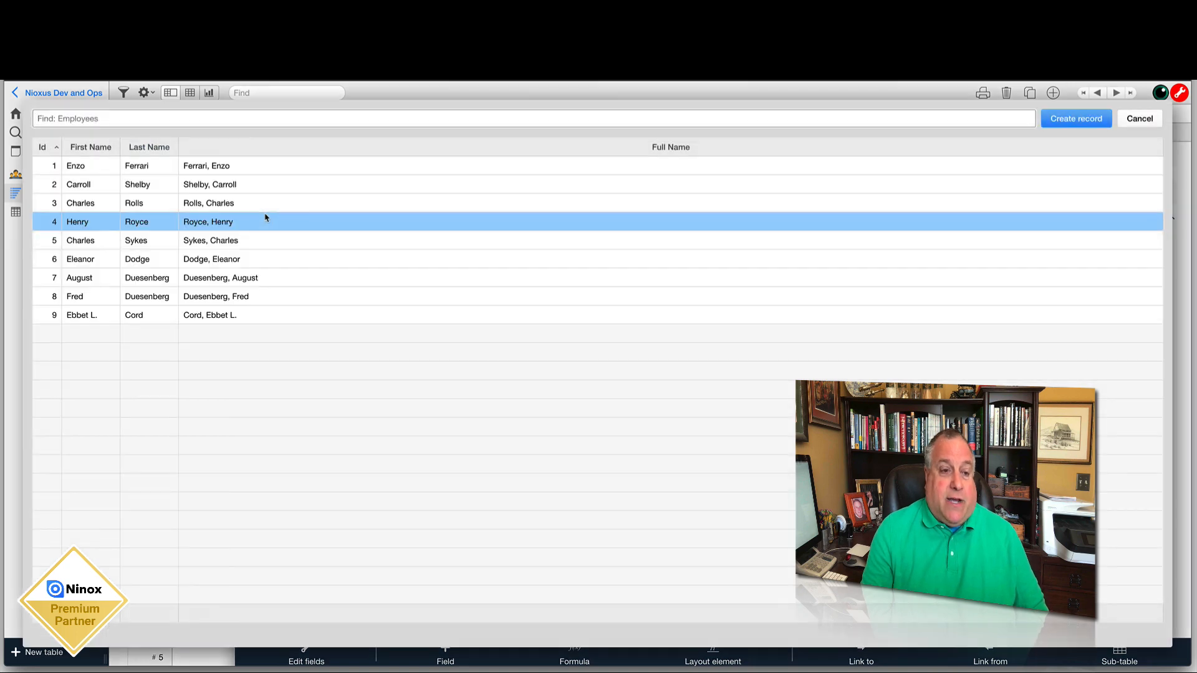
left_click(258, 316)
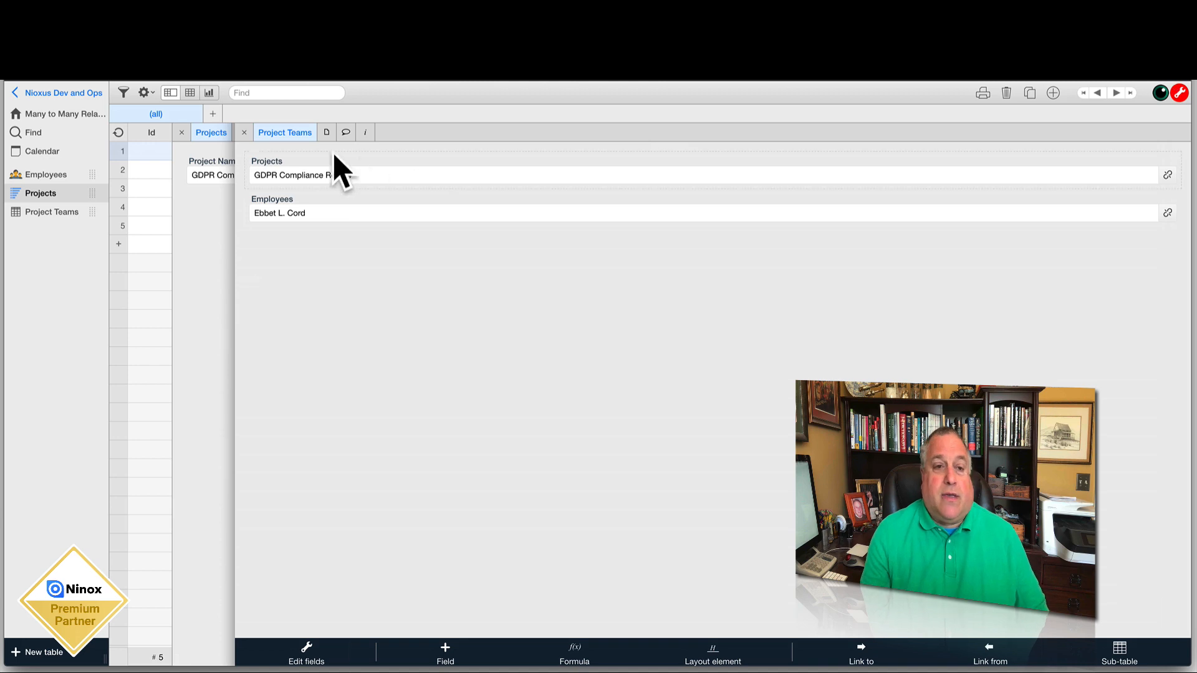
left_click(1177, 95)
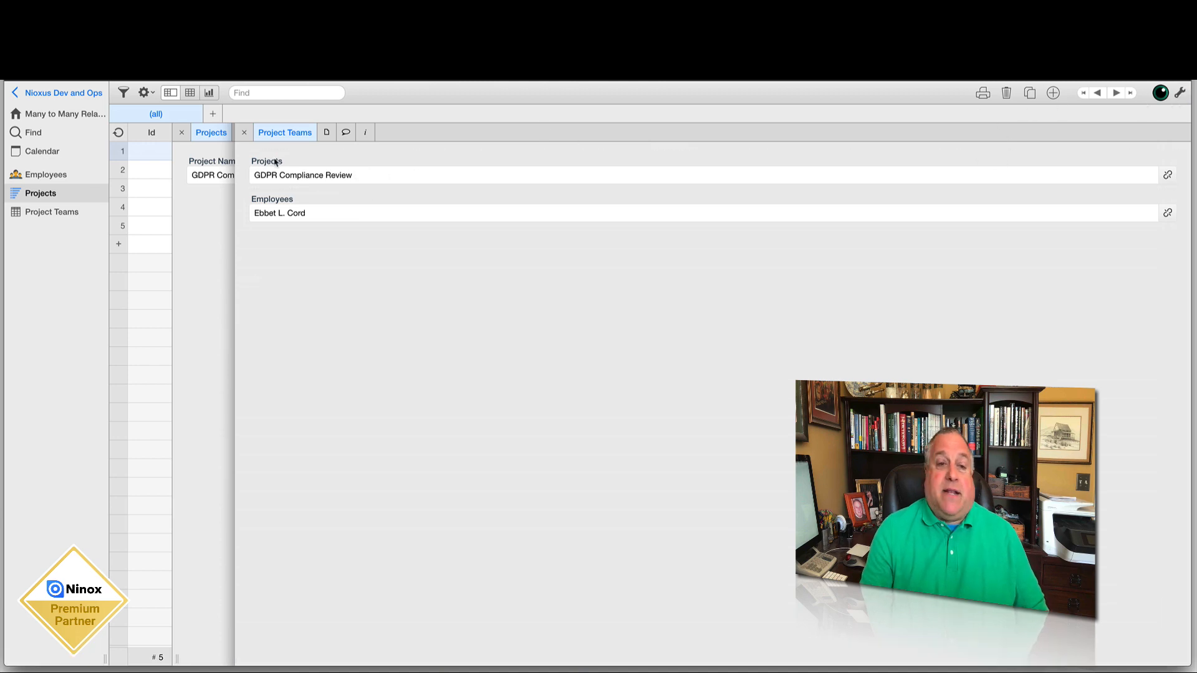
left_click(244, 132)
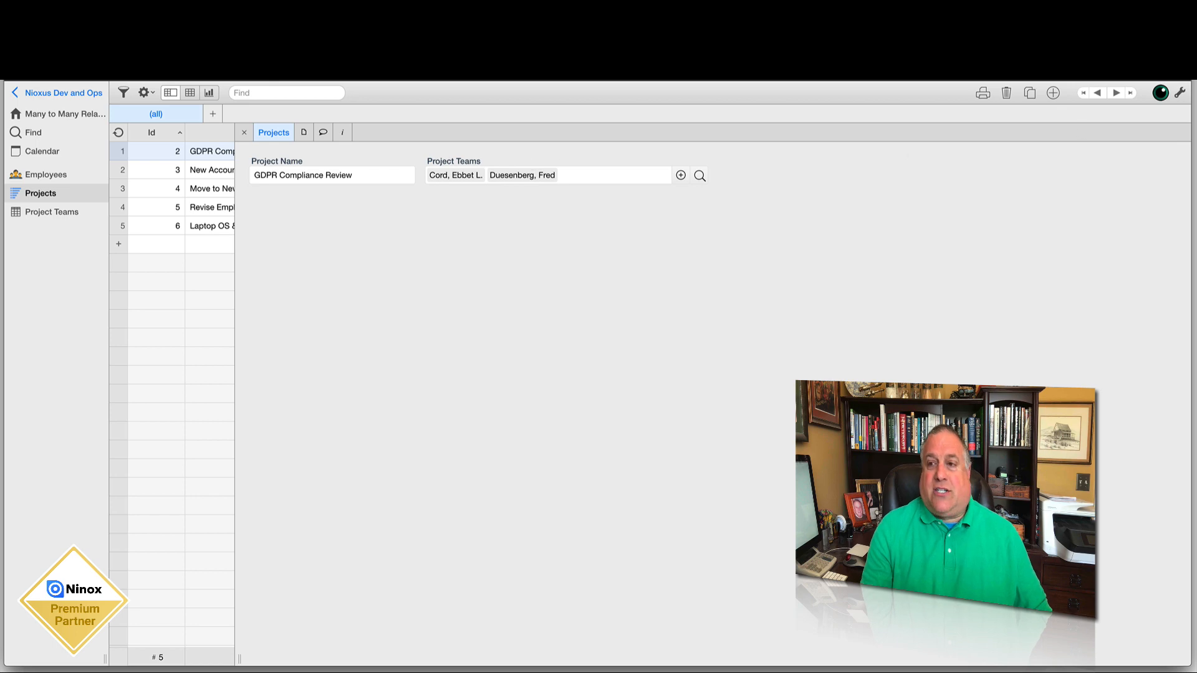
Turn edit mode back on, switch Project Teams in the project form to Table display, and save the changes.
left_click(1179, 93)
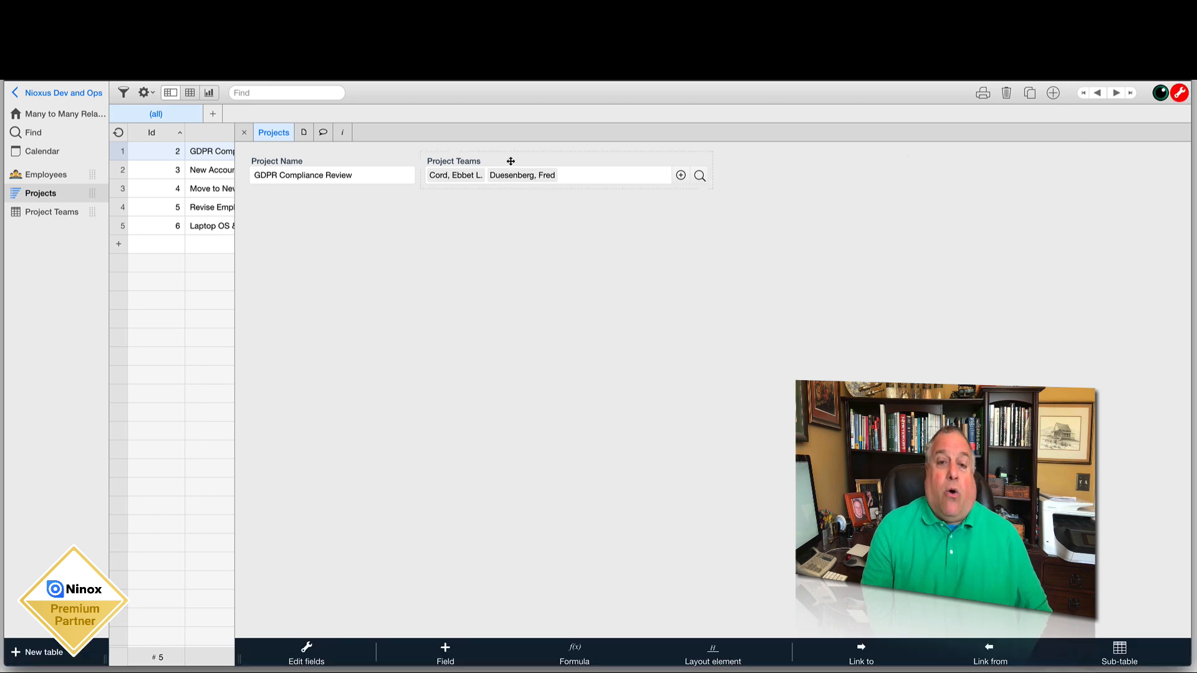
left_click(554, 172)
left_click(565, 170)
left_click(483, 204)
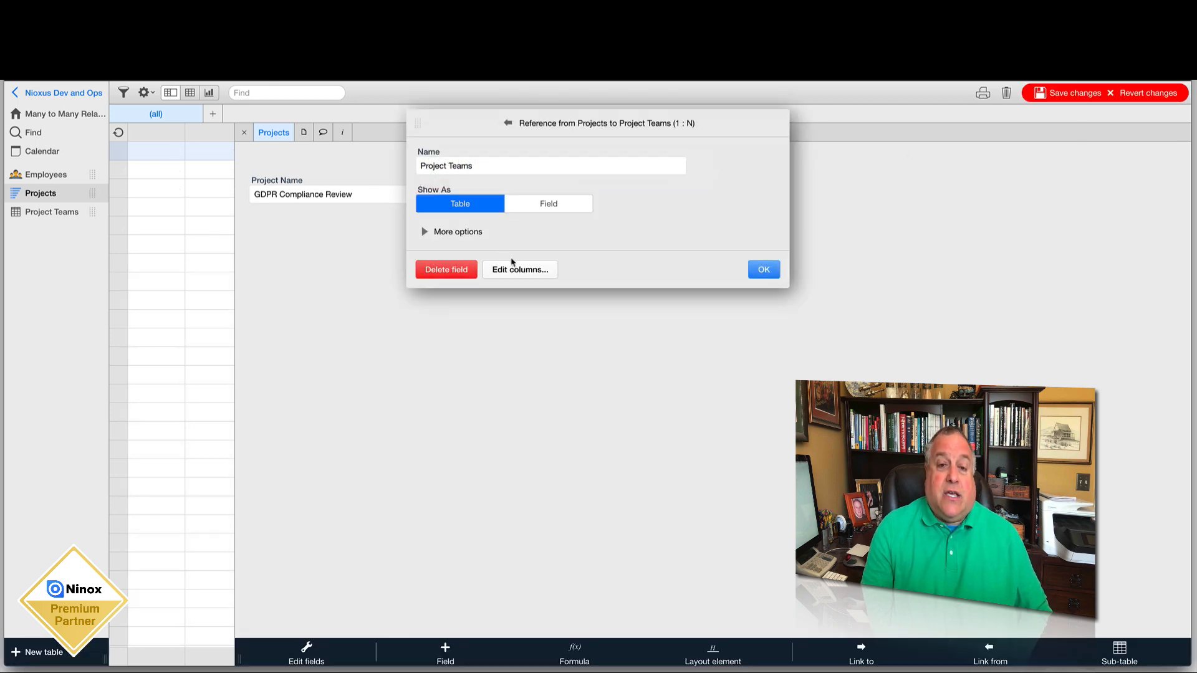
left_click(754, 270)
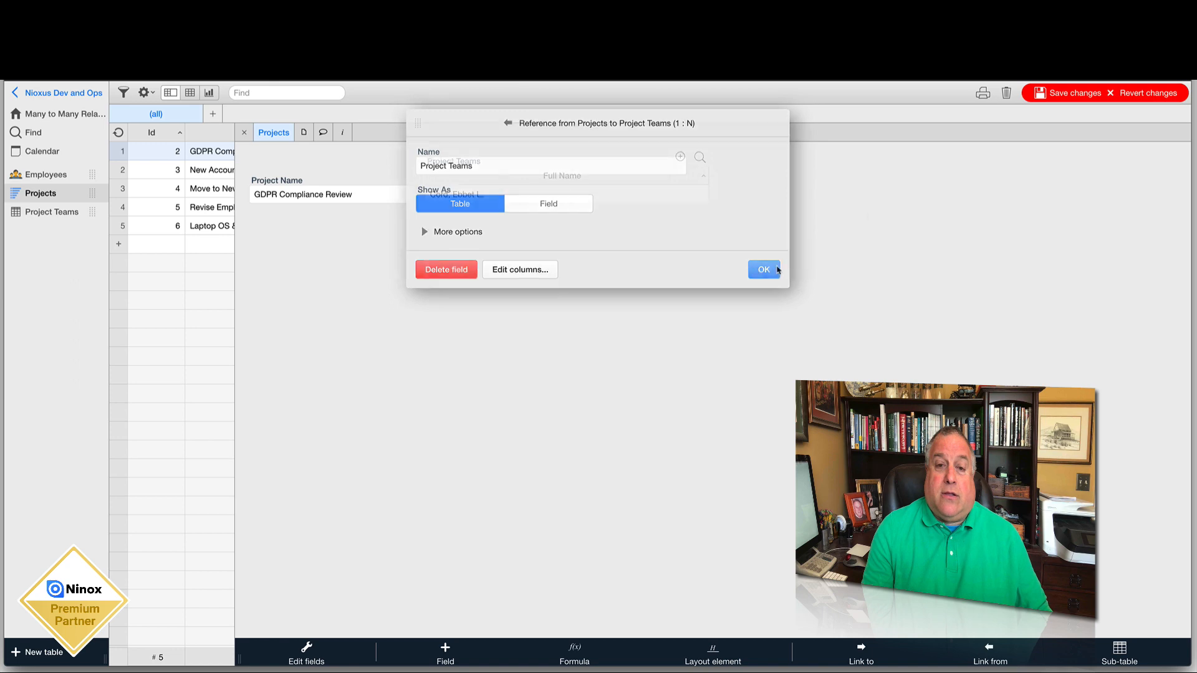
left_click(1071, 97)
Make the Project Teams table in the project form narrower and two rows tall, and save the layout.
left_click(707, 180)
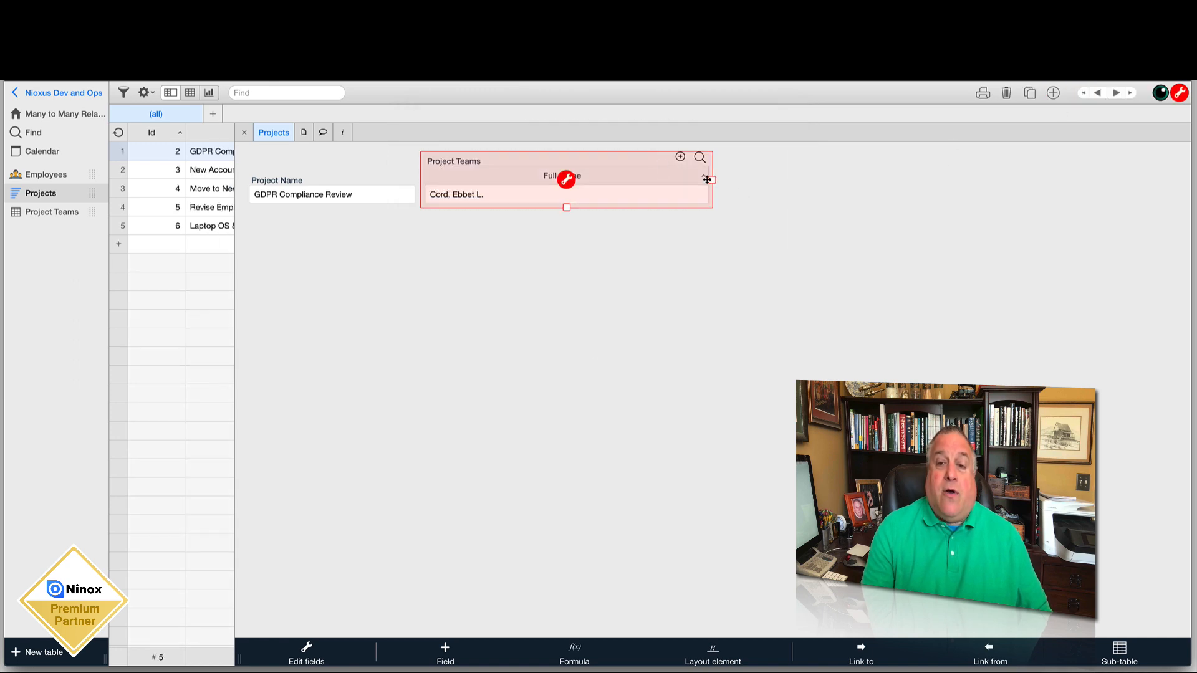
left_click_drag(708, 180, 483, 240)
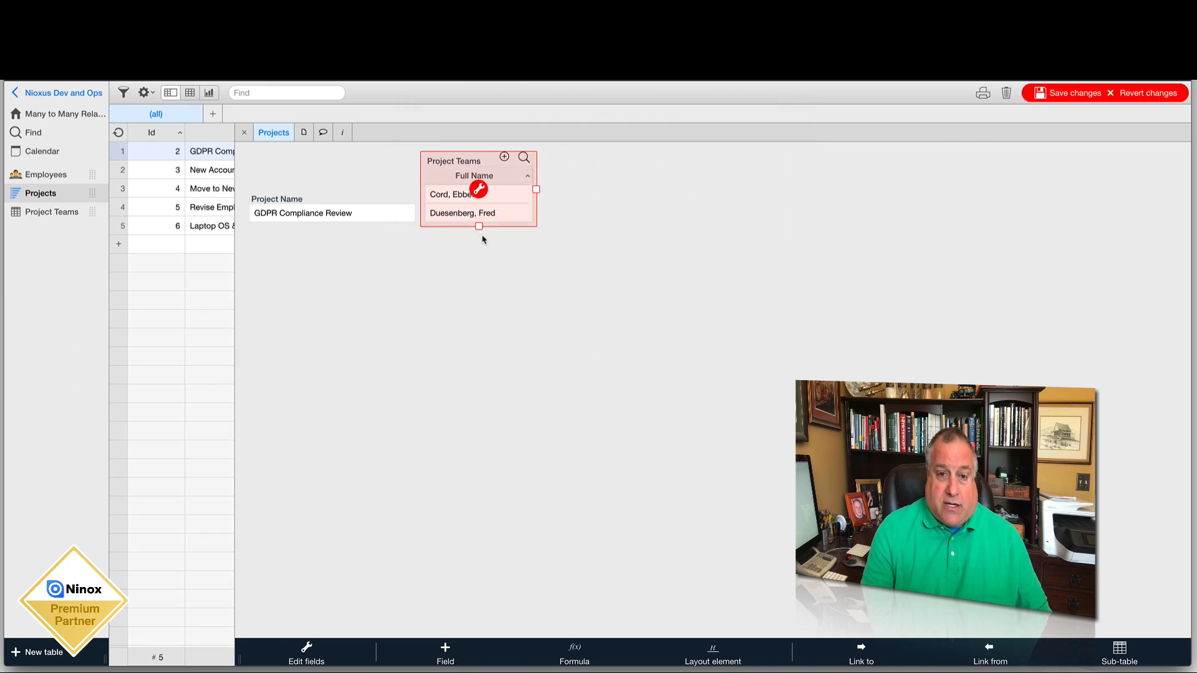
left_click(1059, 91)
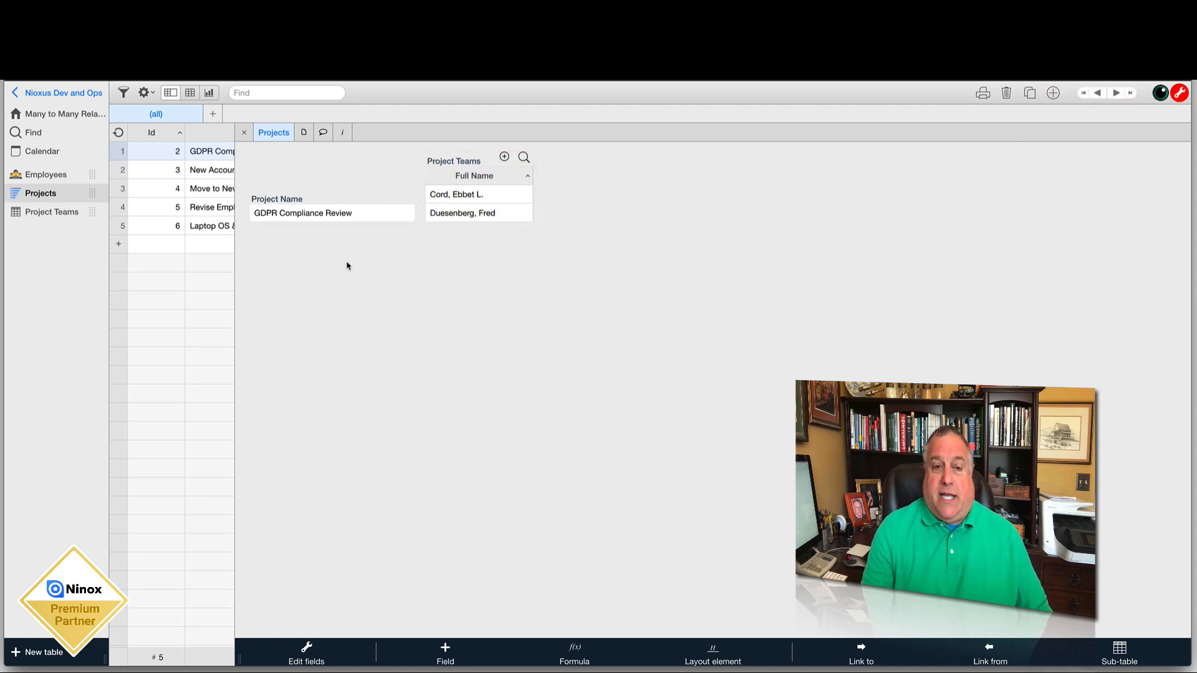
Close the project record, add a Projects table column concatenating the employees' Full Name through Project Teams, and widen it to fit the names.
left_click(244, 133)
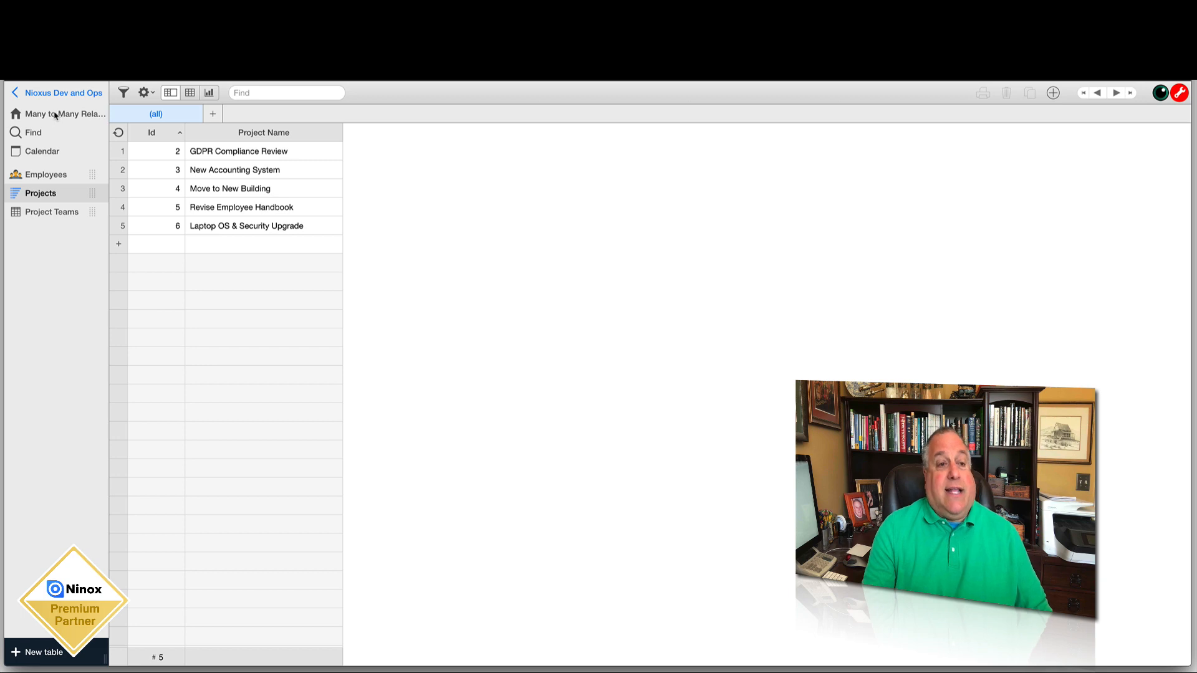
left_click(55, 115)
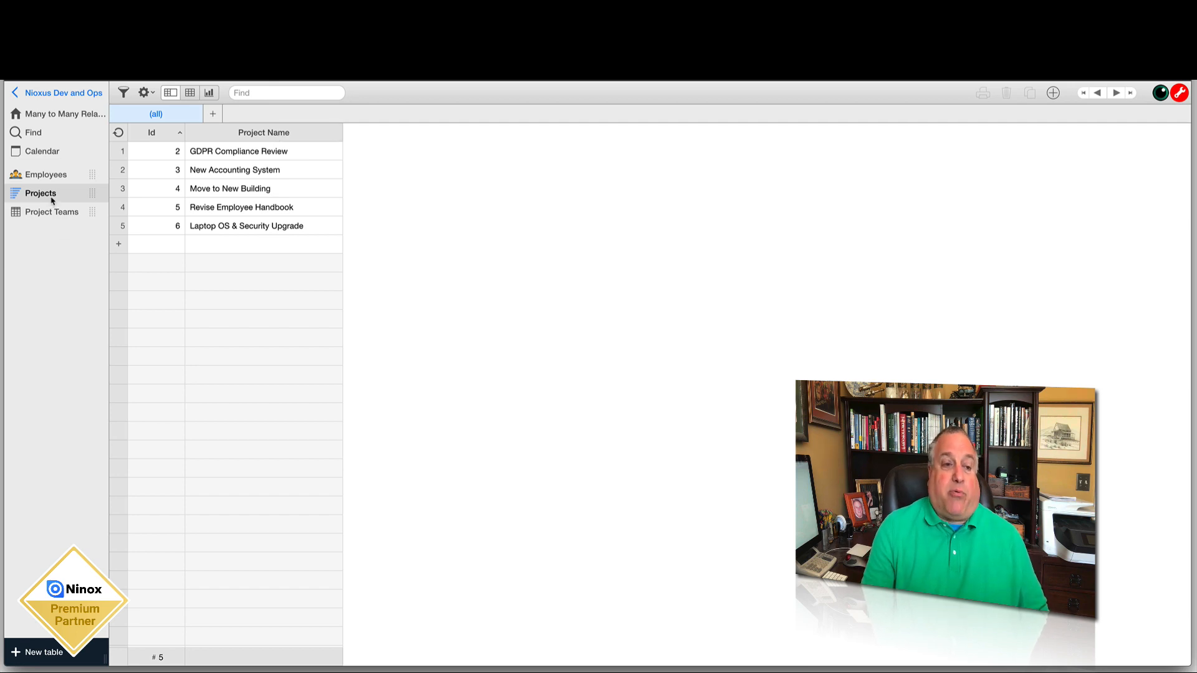
left_click(269, 133)
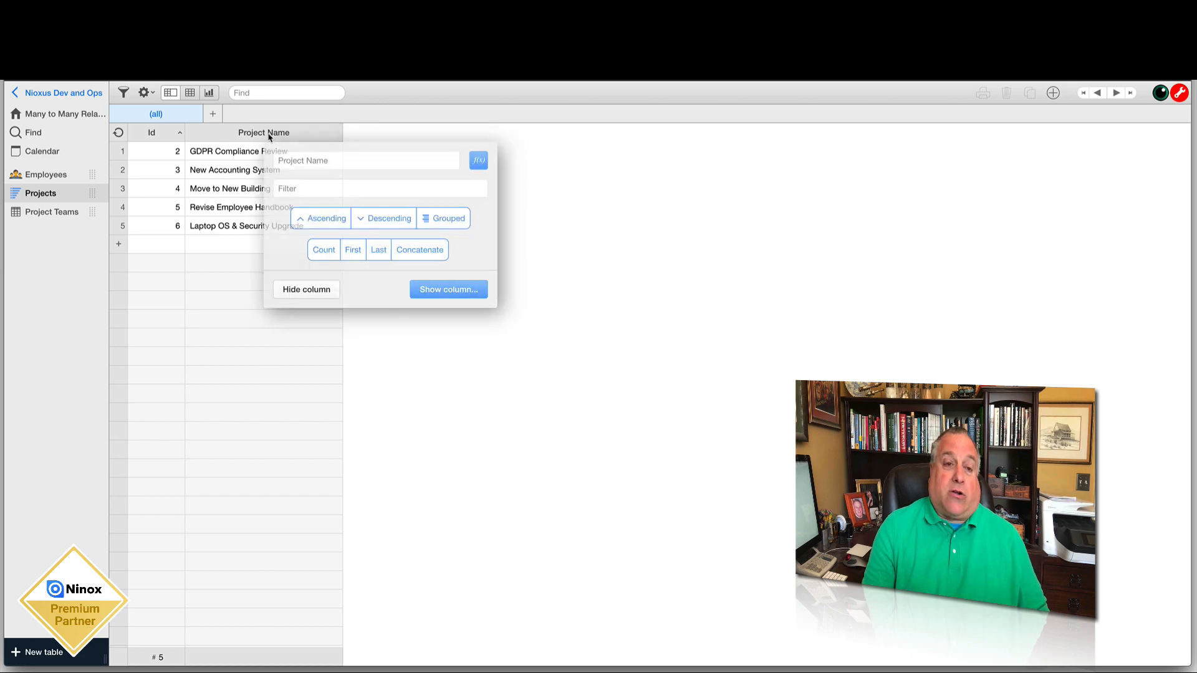
left_click(421, 291)
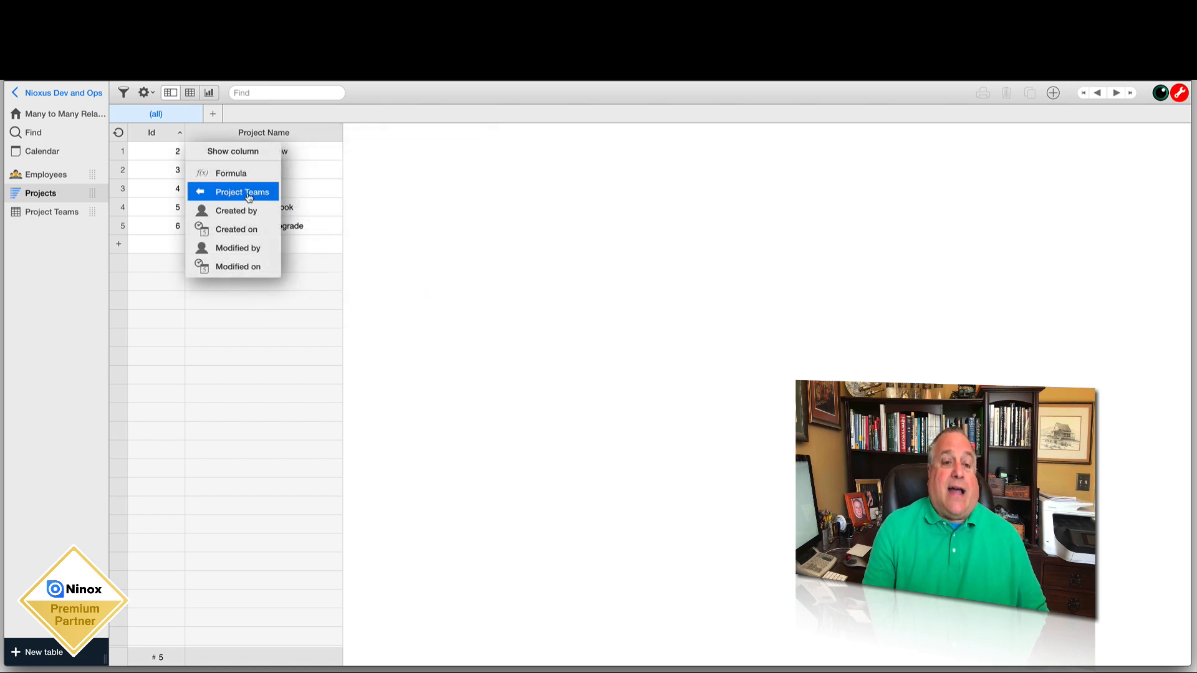
left_click(248, 194)
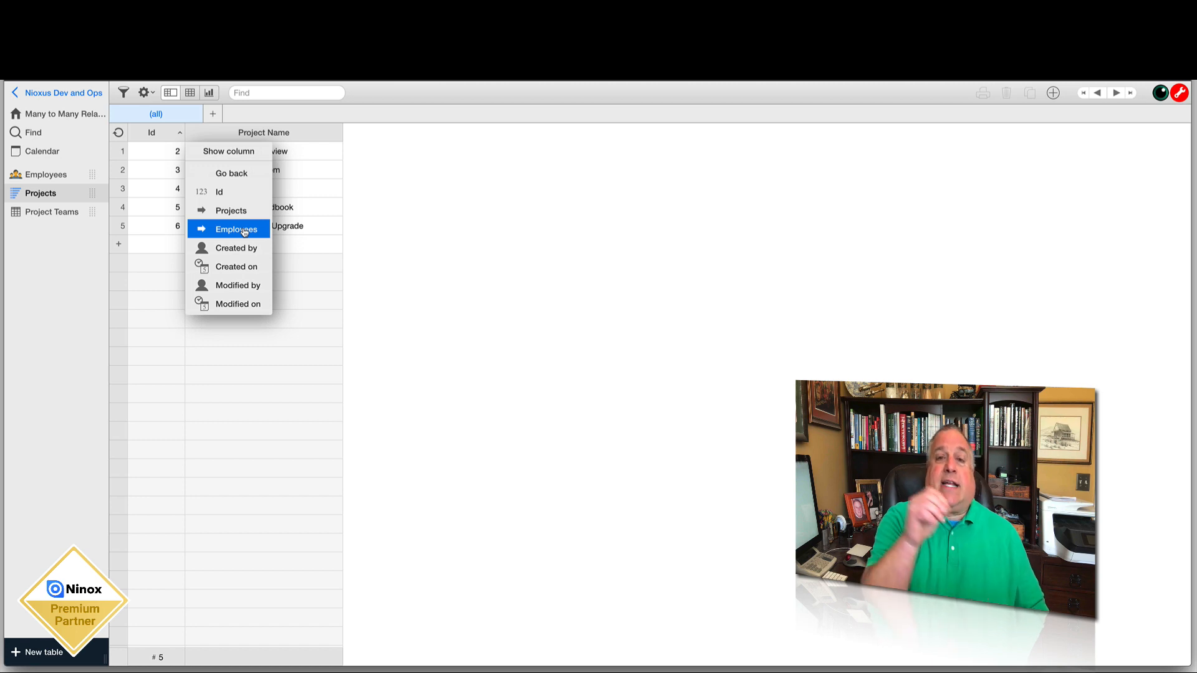
left_click(243, 174)
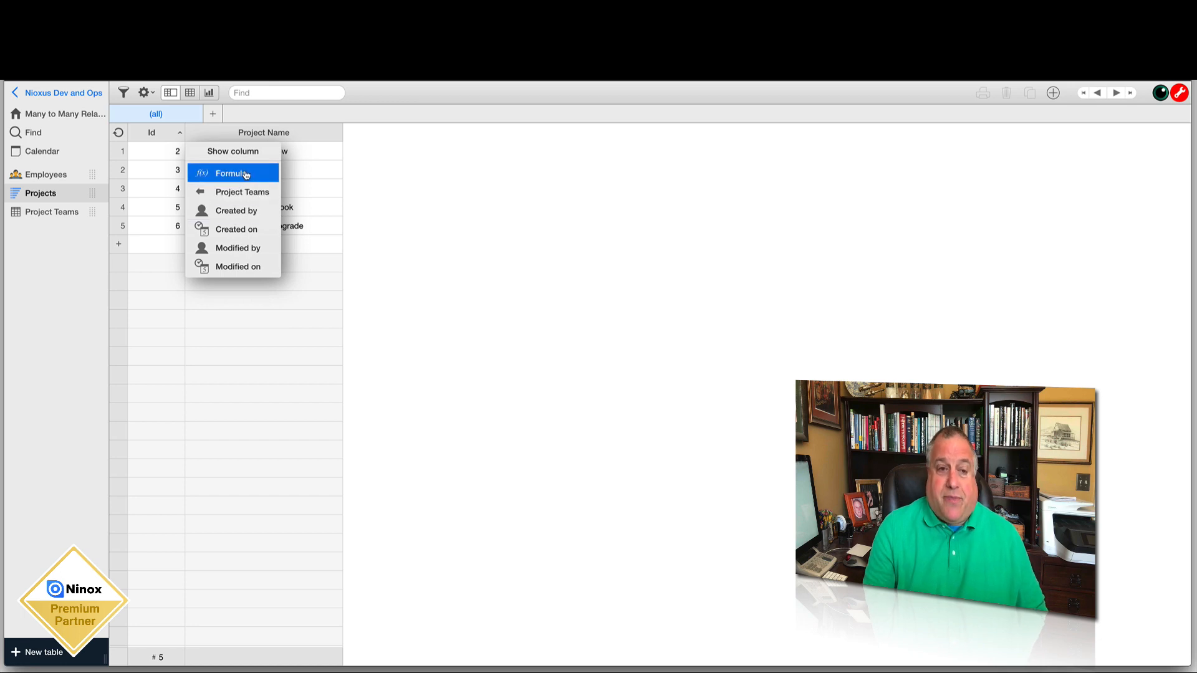
left_click(249, 194)
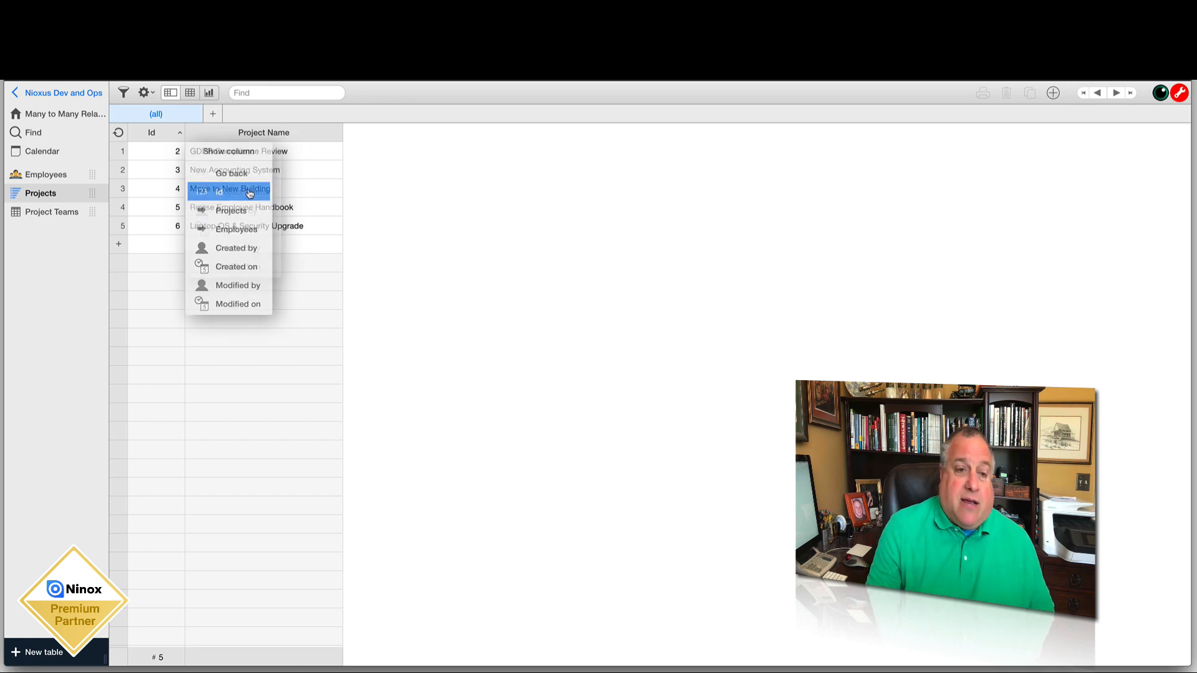
left_click(244, 230)
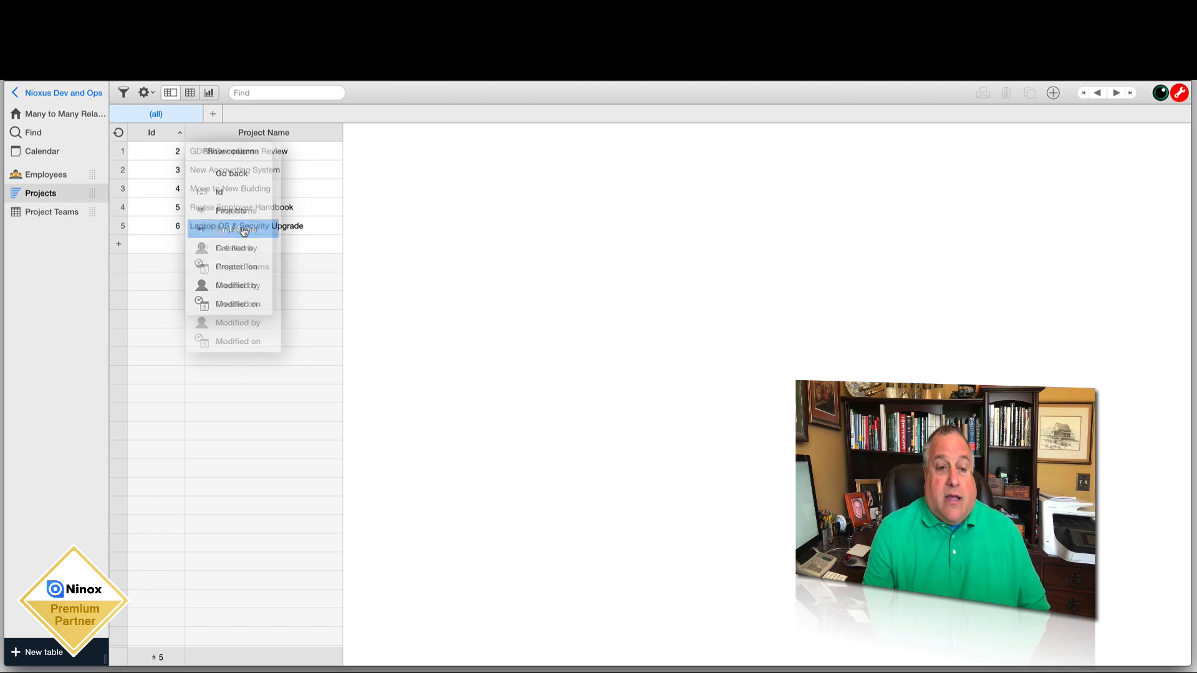
left_click(242, 247)
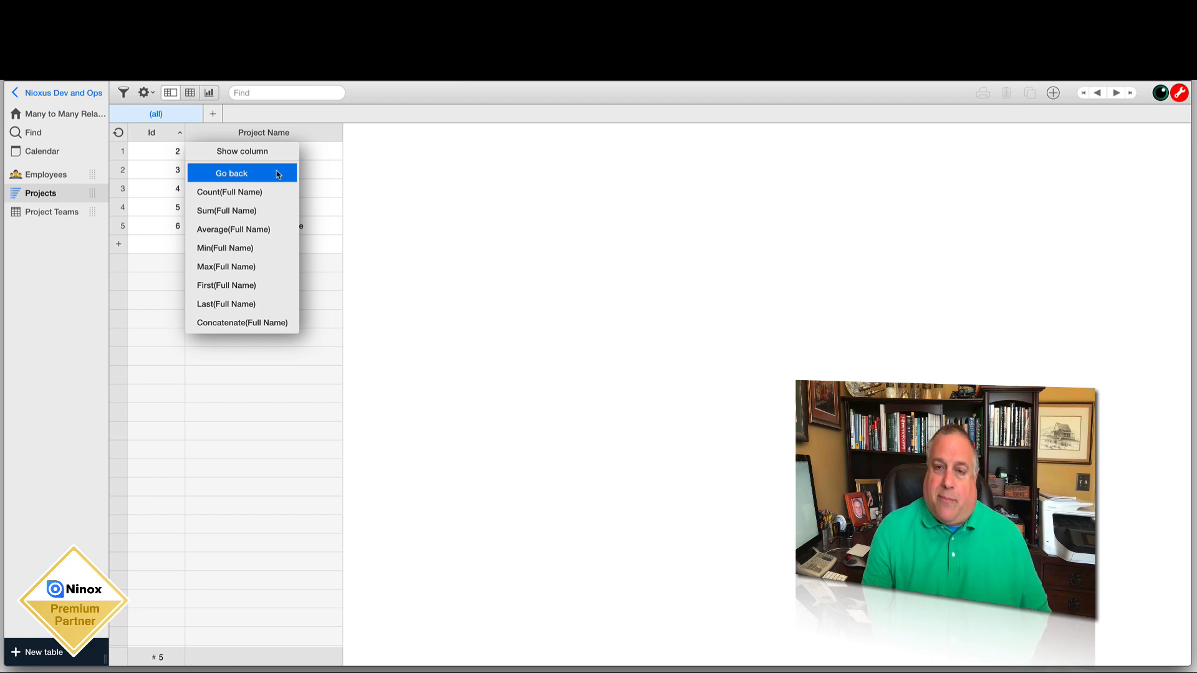
left_click(245, 324)
left_click_drag(460, 132, 551, 132)
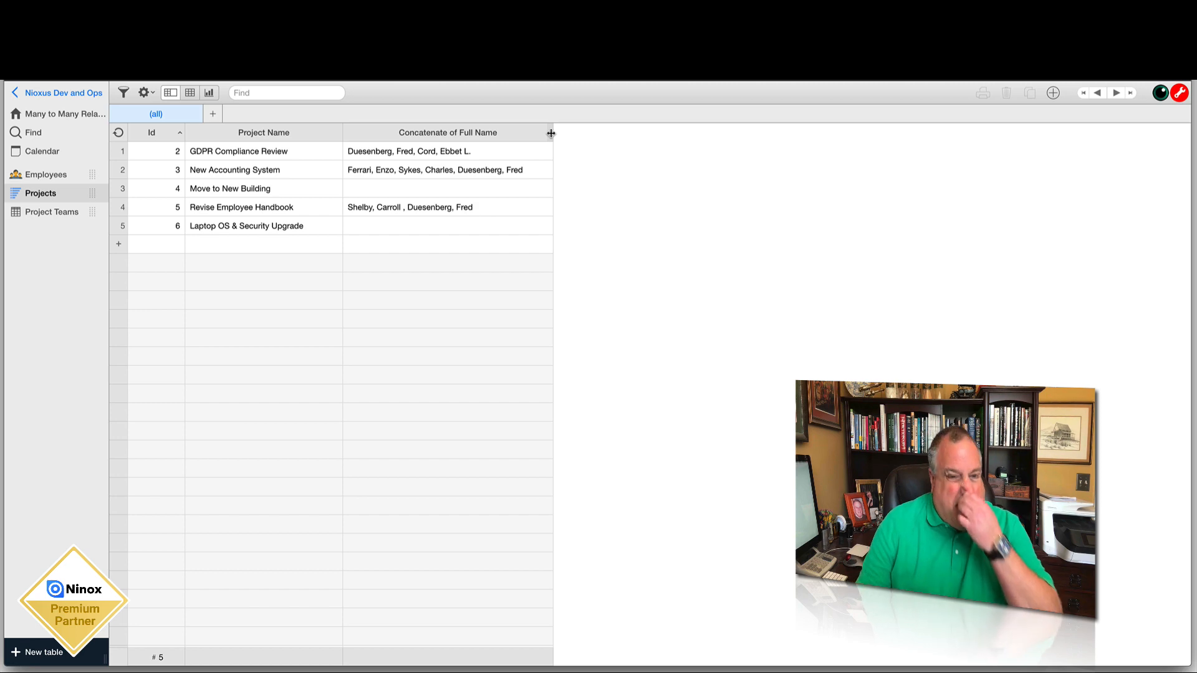
Add a column counting the employees' Id through Project Teams to the Projects table, and widen it slightly.
left_click(533, 134)
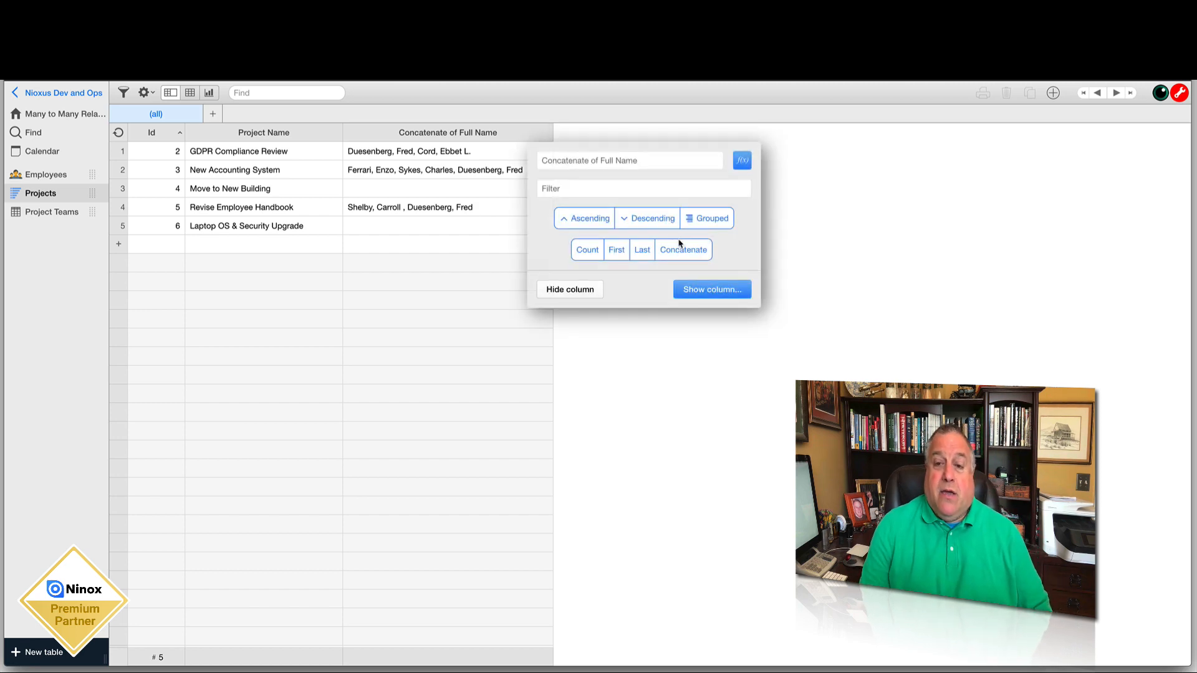
left_click(682, 291)
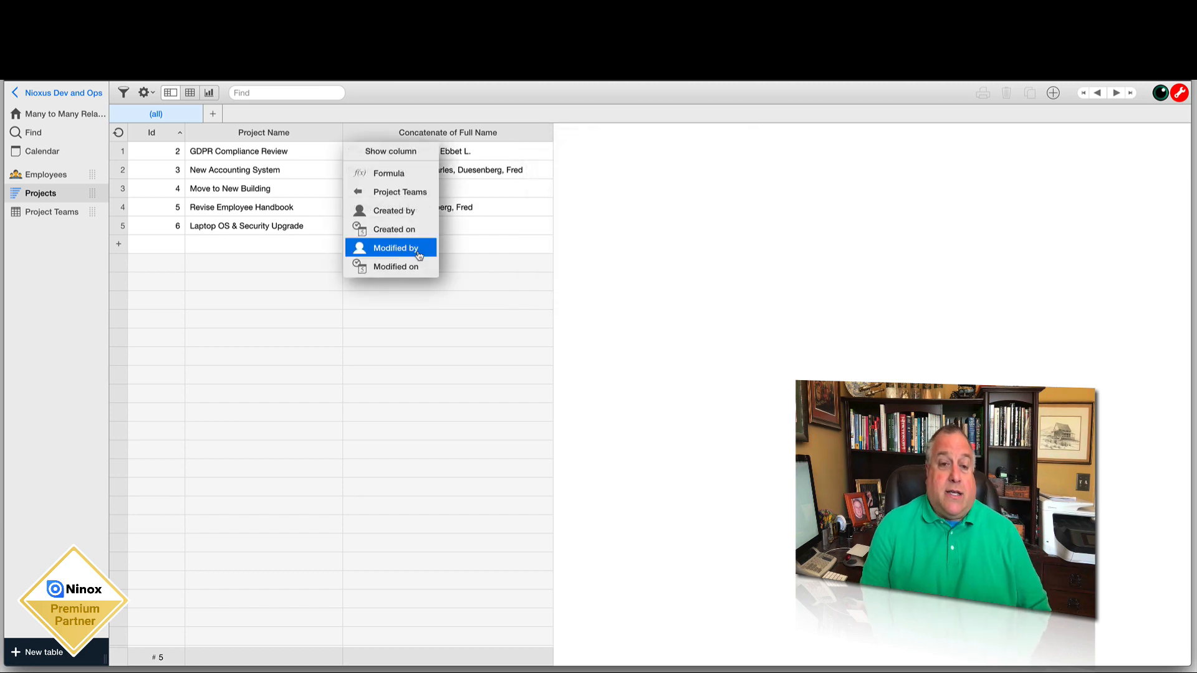
left_click(395, 193)
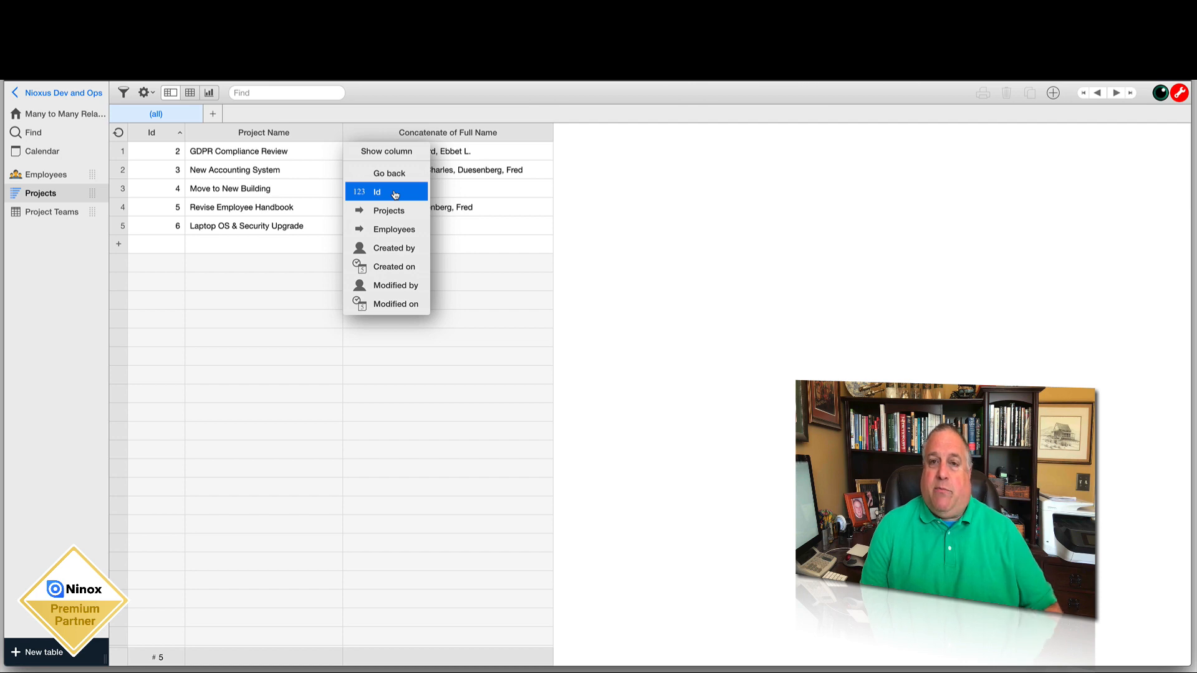
left_click(394, 229)
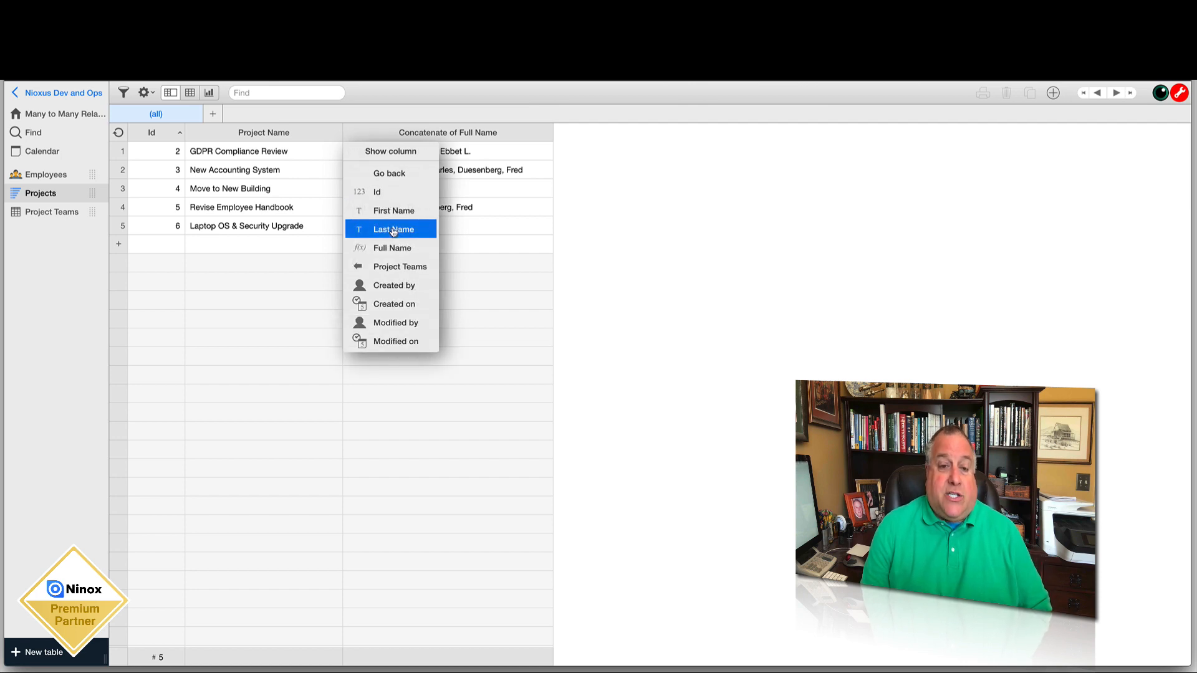
left_click(377, 193)
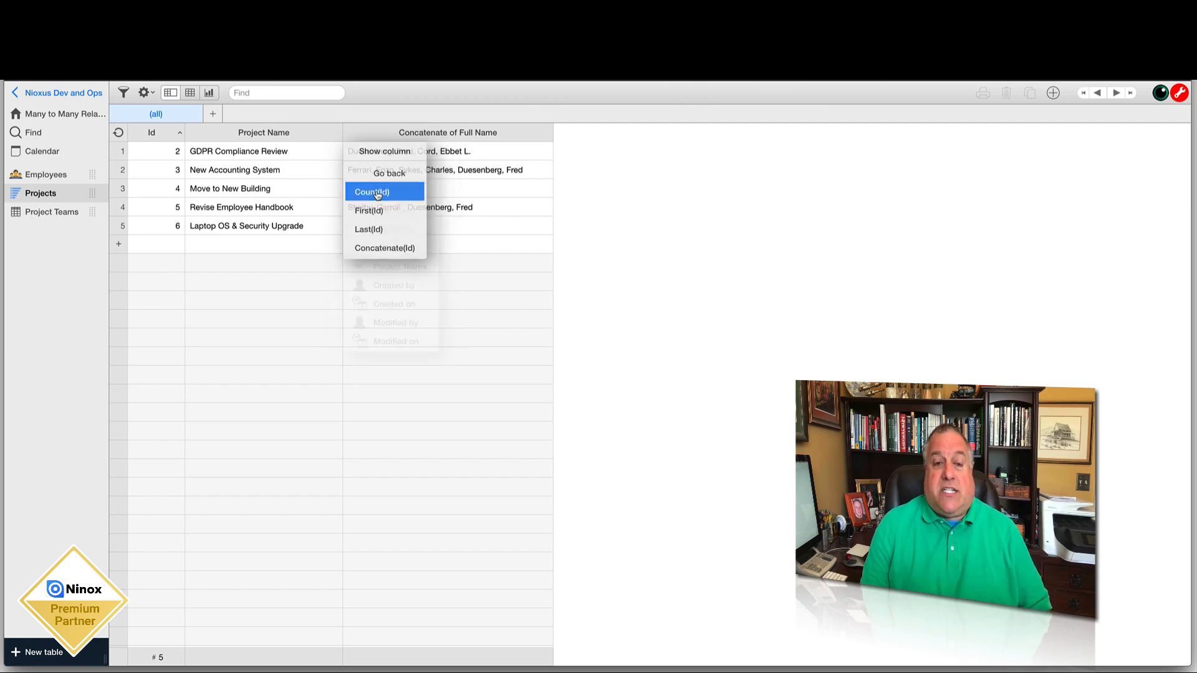
left_click(363, 193)
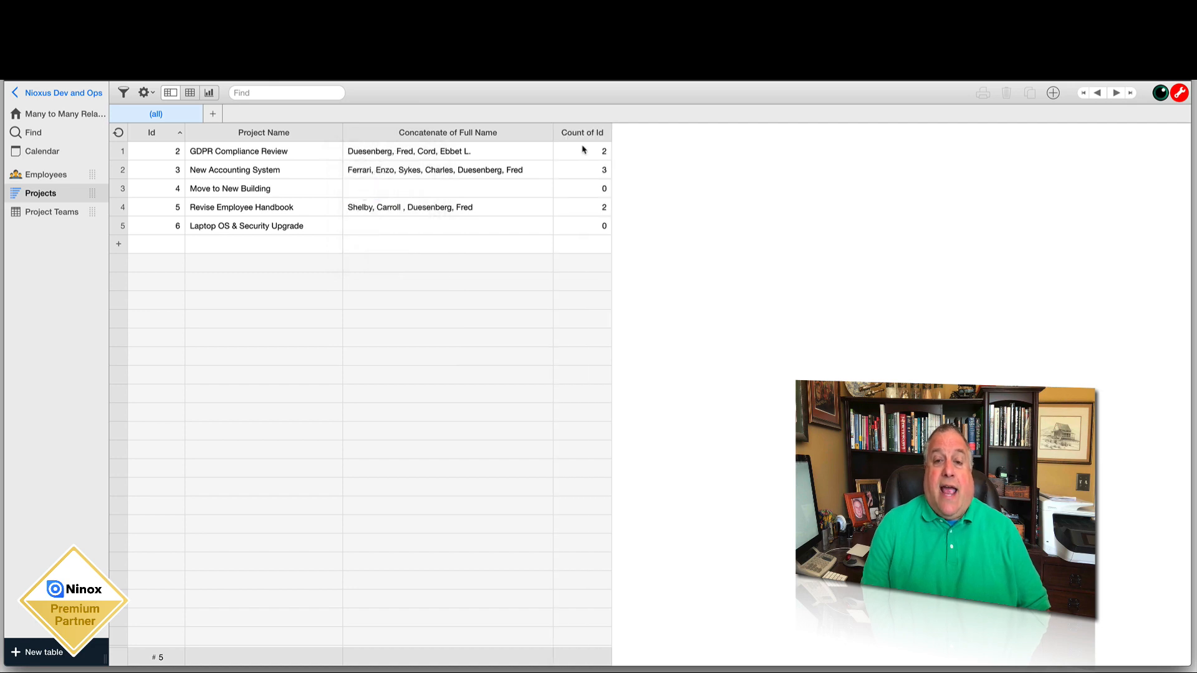
left_click_drag(611, 132, 617, 132)
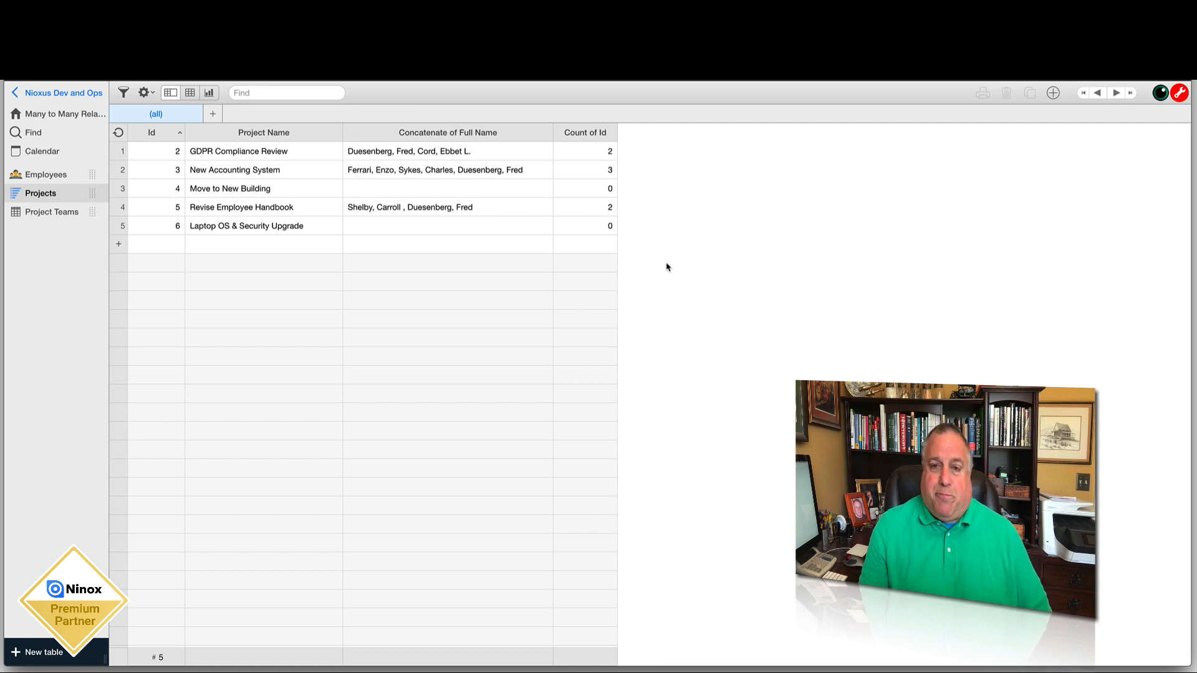
Start a formula column beside Count of Id with the expression count('Project Teams'.Employees).
left_click(584, 133)
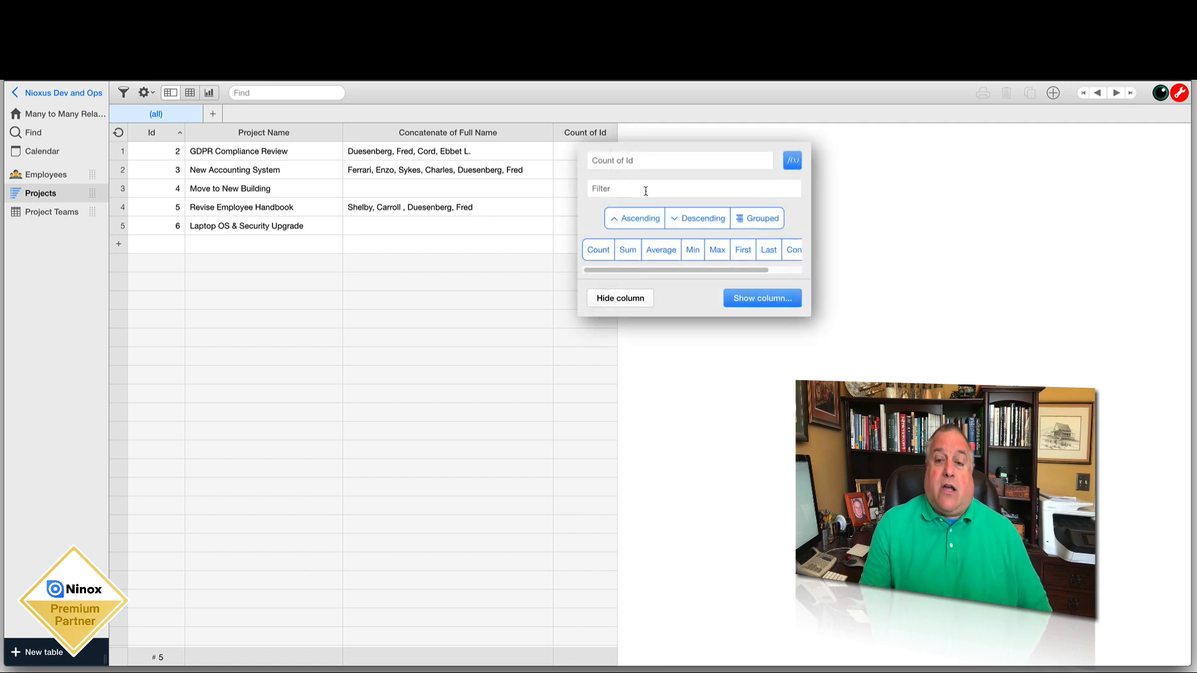
left_click(749, 299)
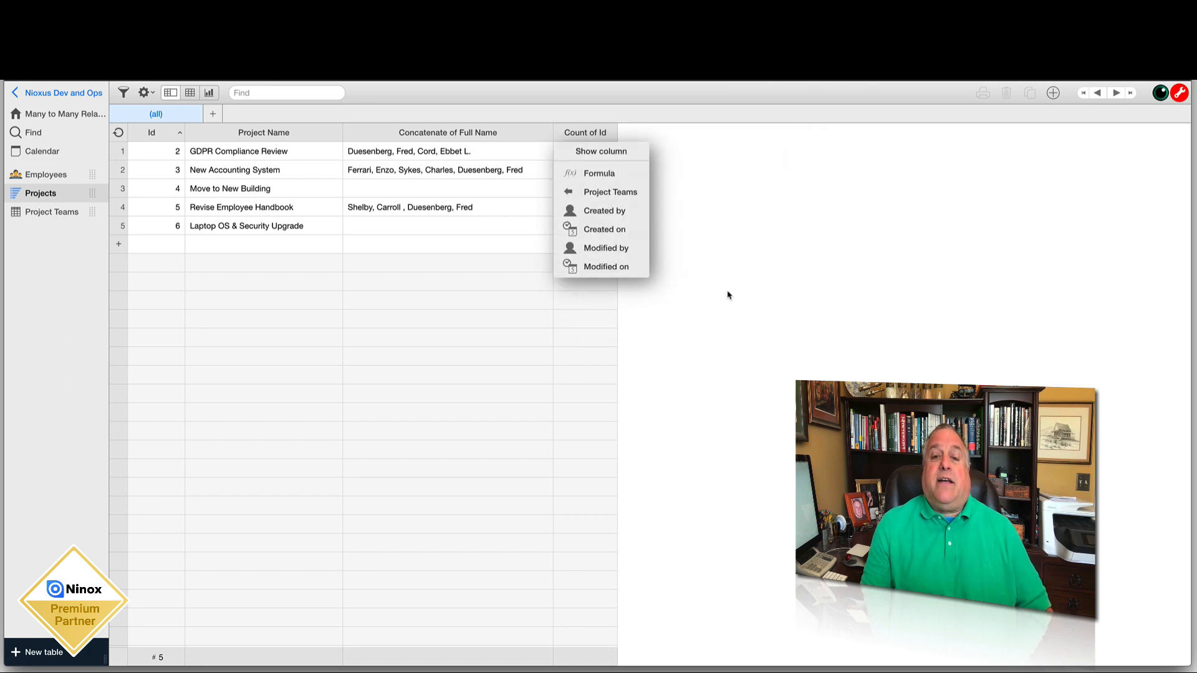
left_click(603, 176)
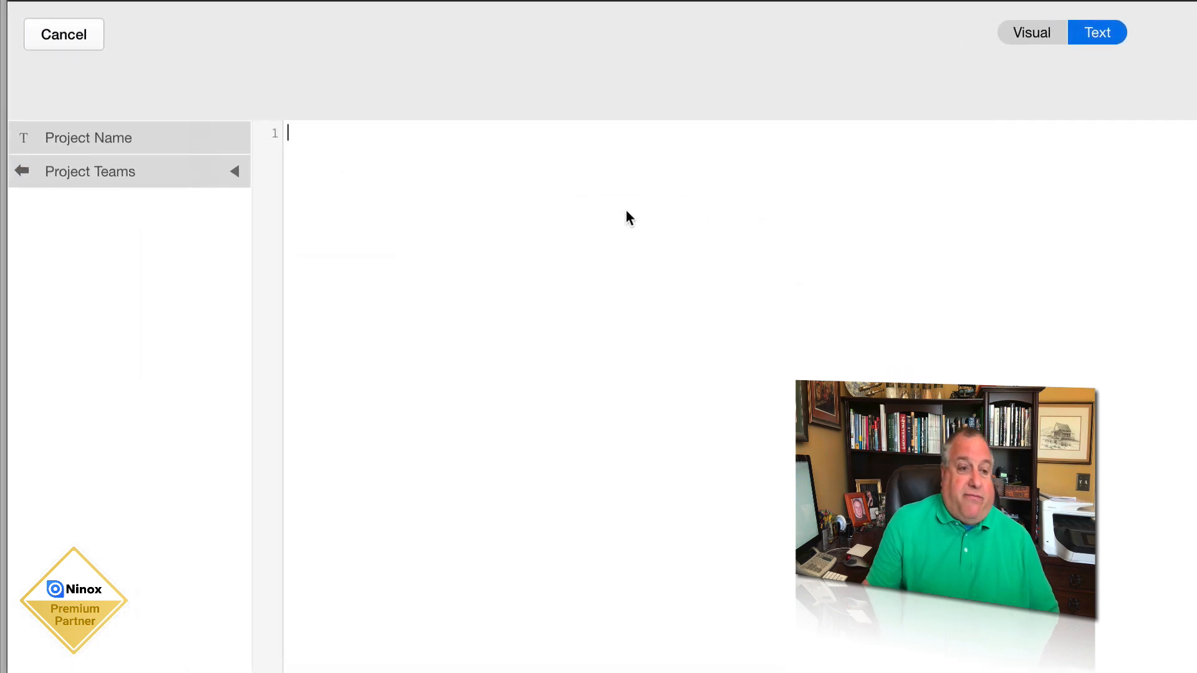
type("co")
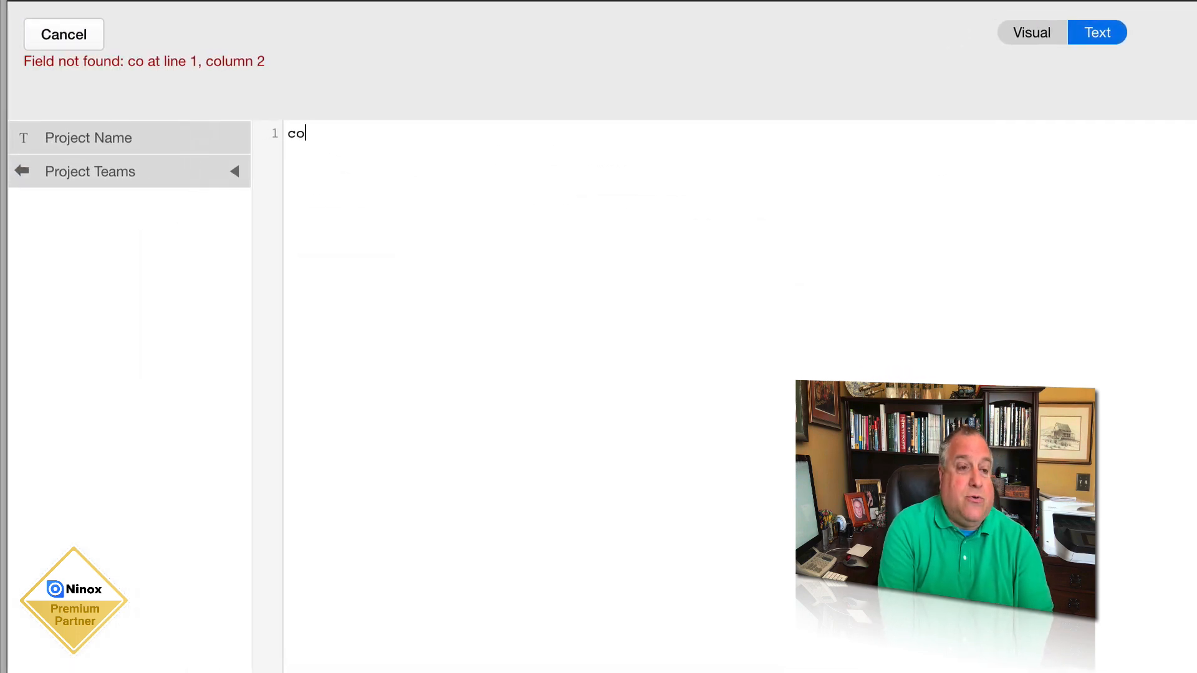
type("unt")
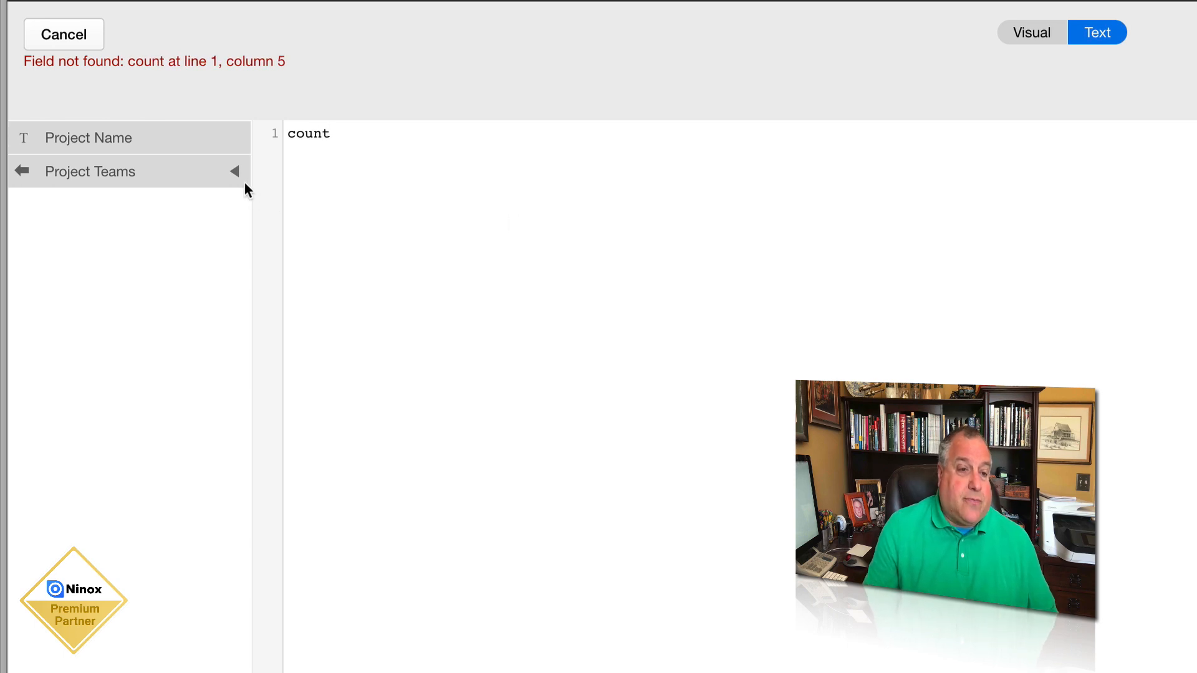
left_click(234, 173)
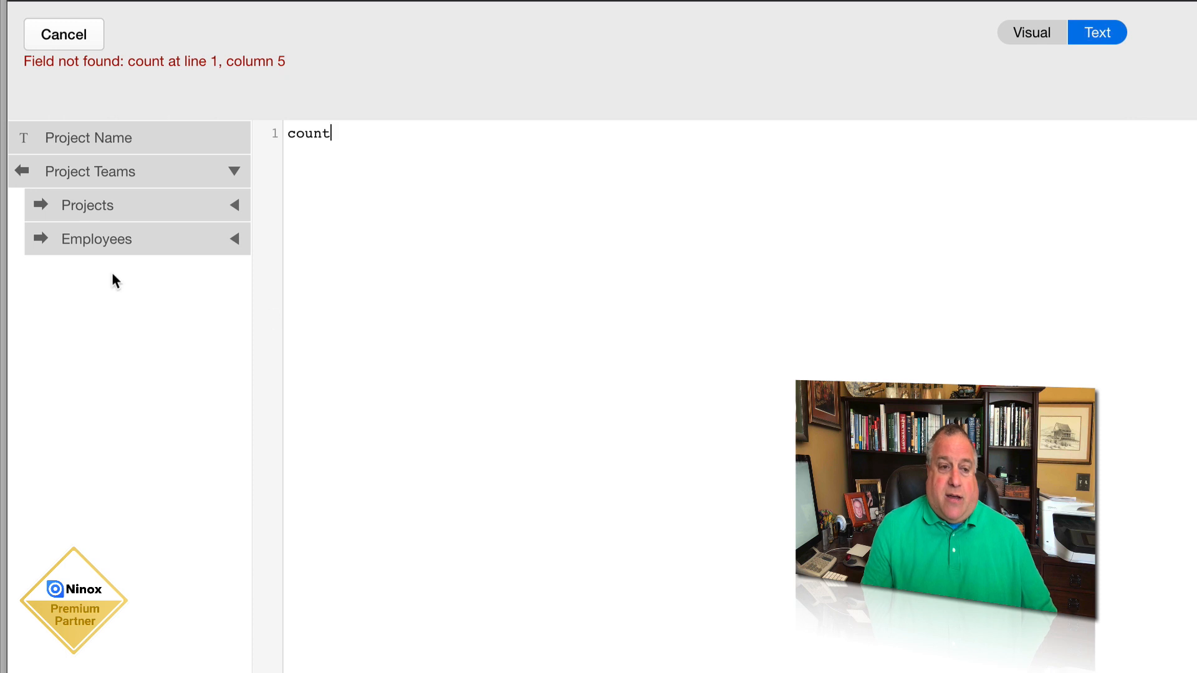
left_click(94, 241)
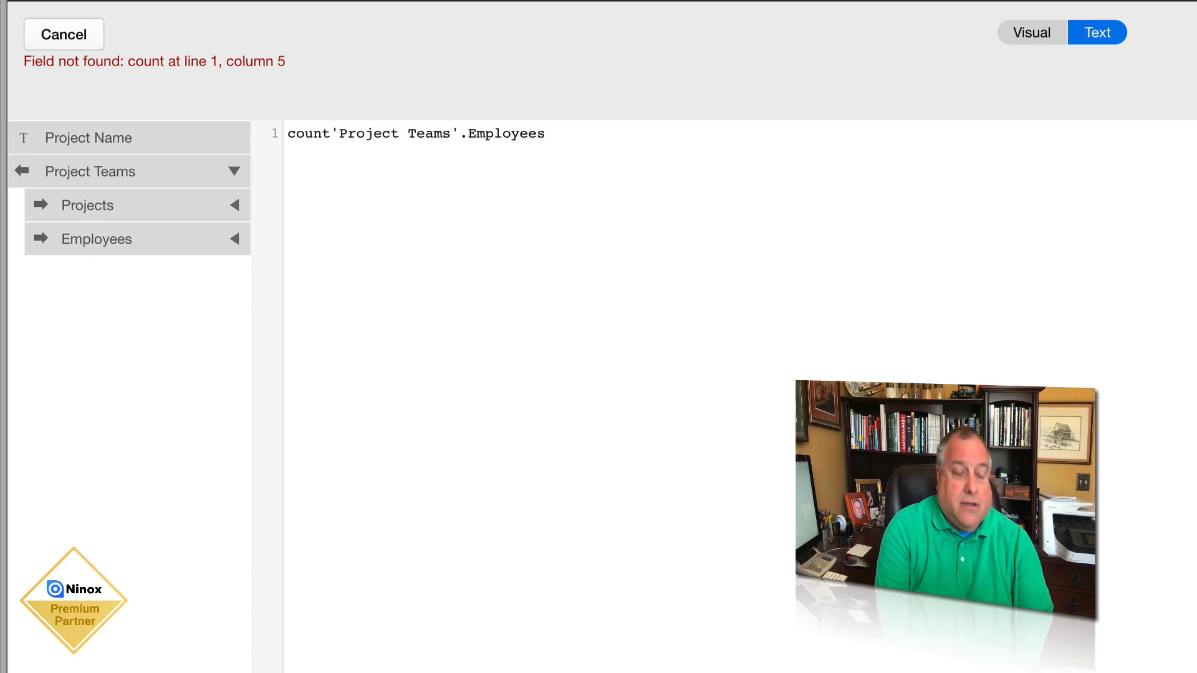
type(")")
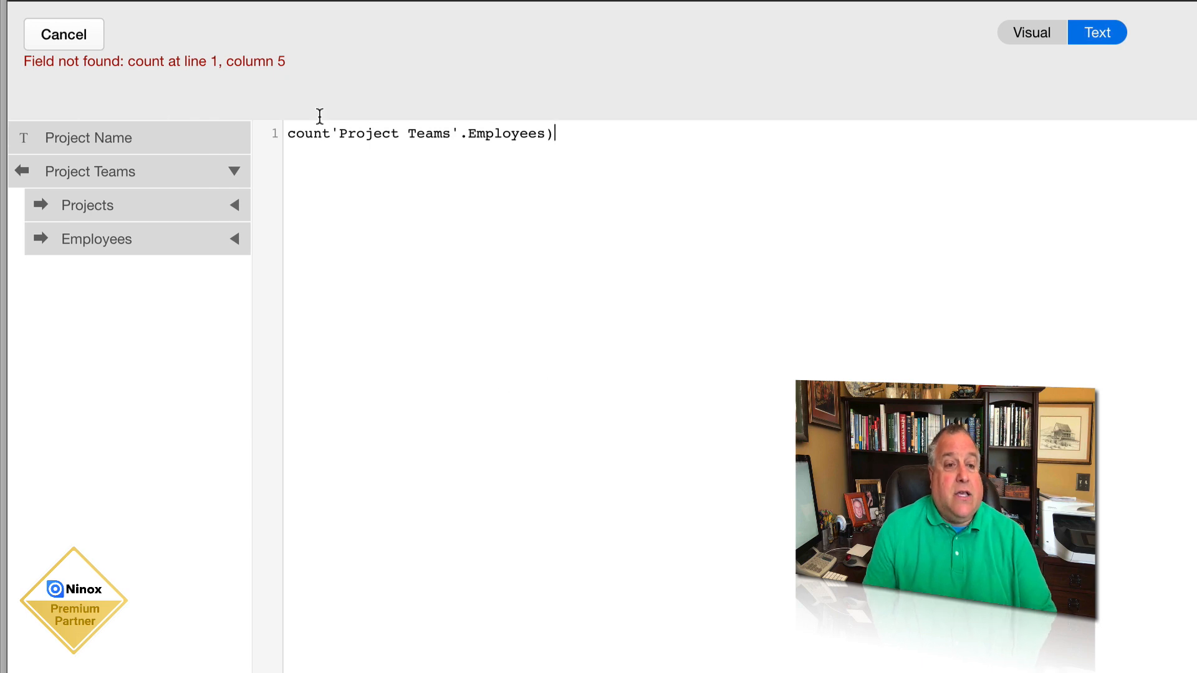
left_click(329, 134)
type("(")
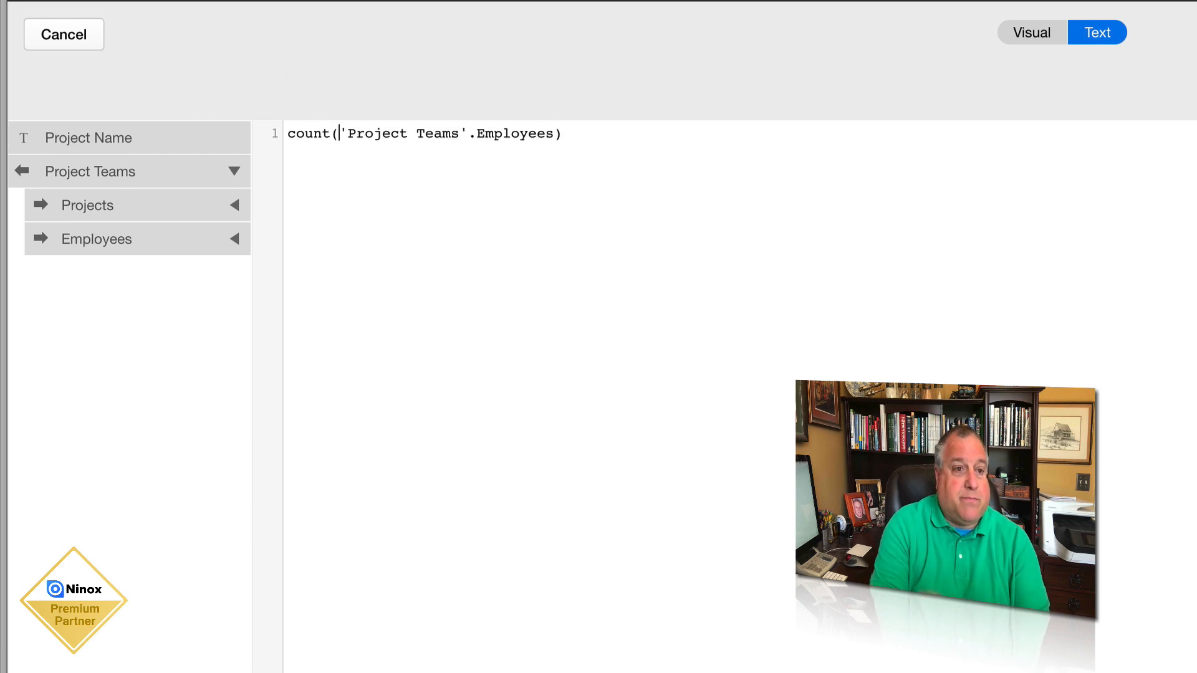
Turn the formula's count expression into the condition if count('Project Teams'.Employees) > 0 then, followed by a new line.
left_click(286, 131)
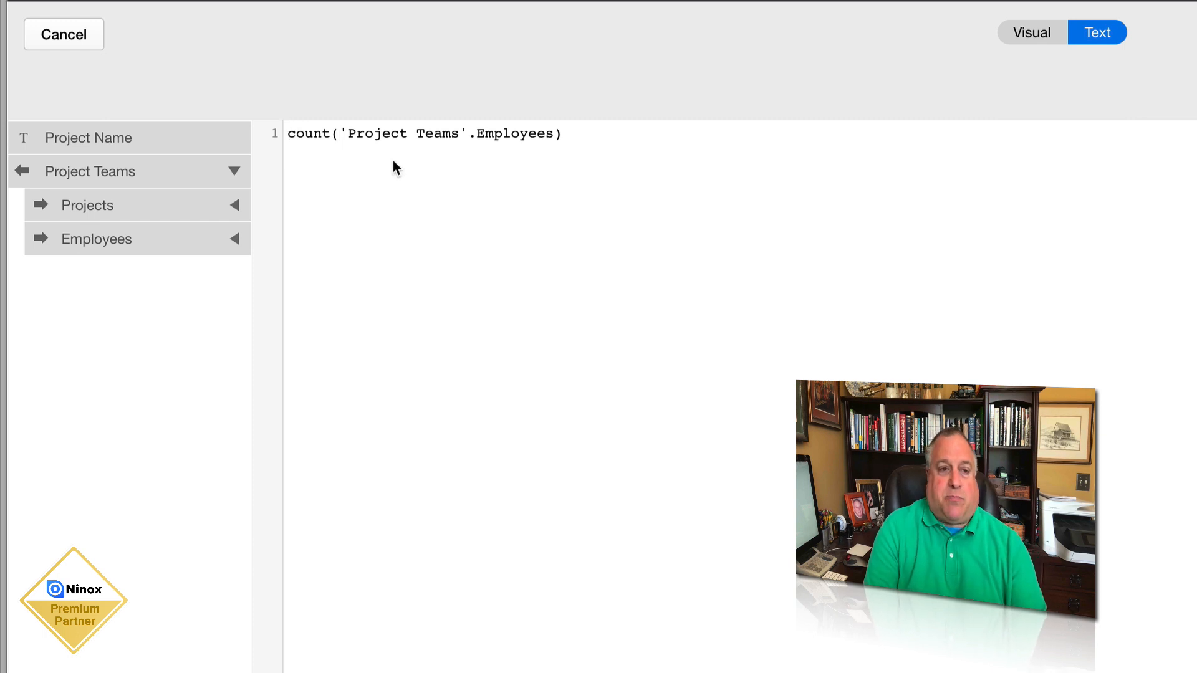
key("Return")
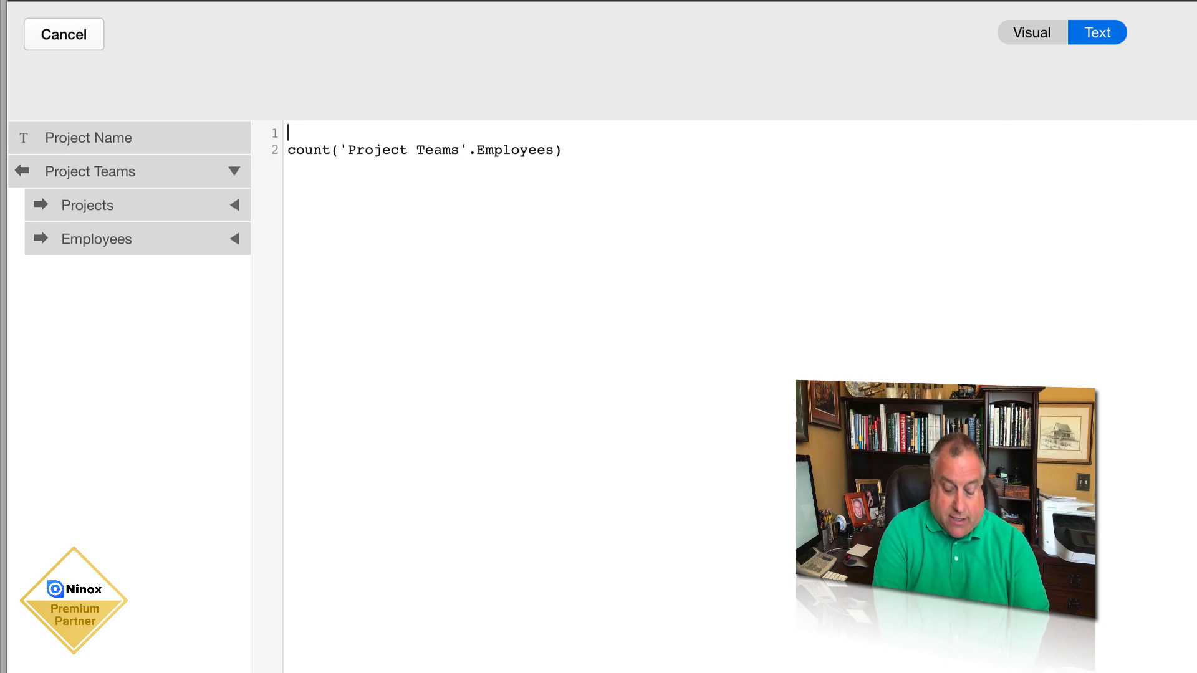
type("if")
key("Delete")
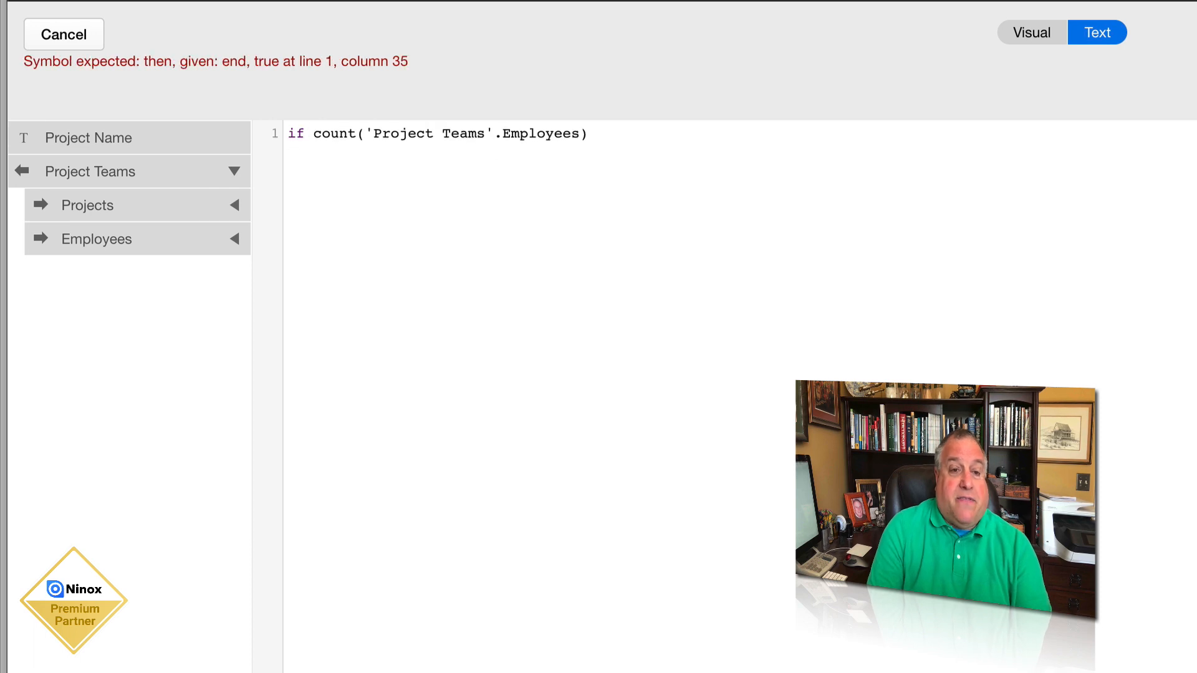
type("> 0")
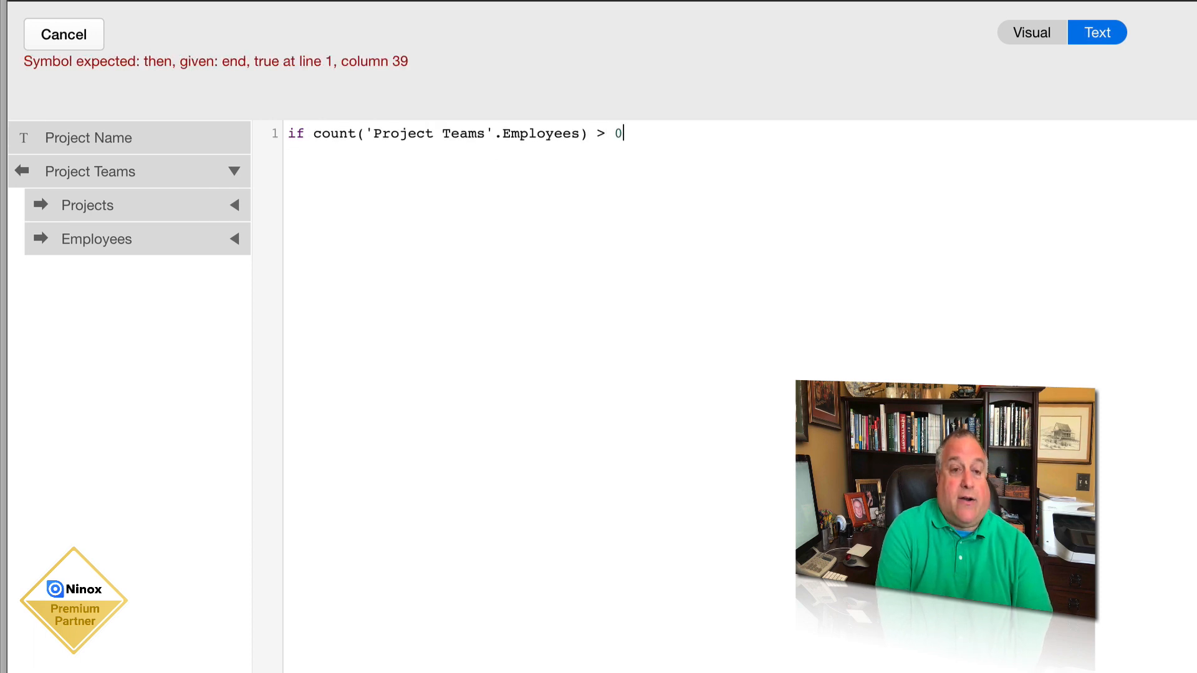
type(" then")
key("Return")
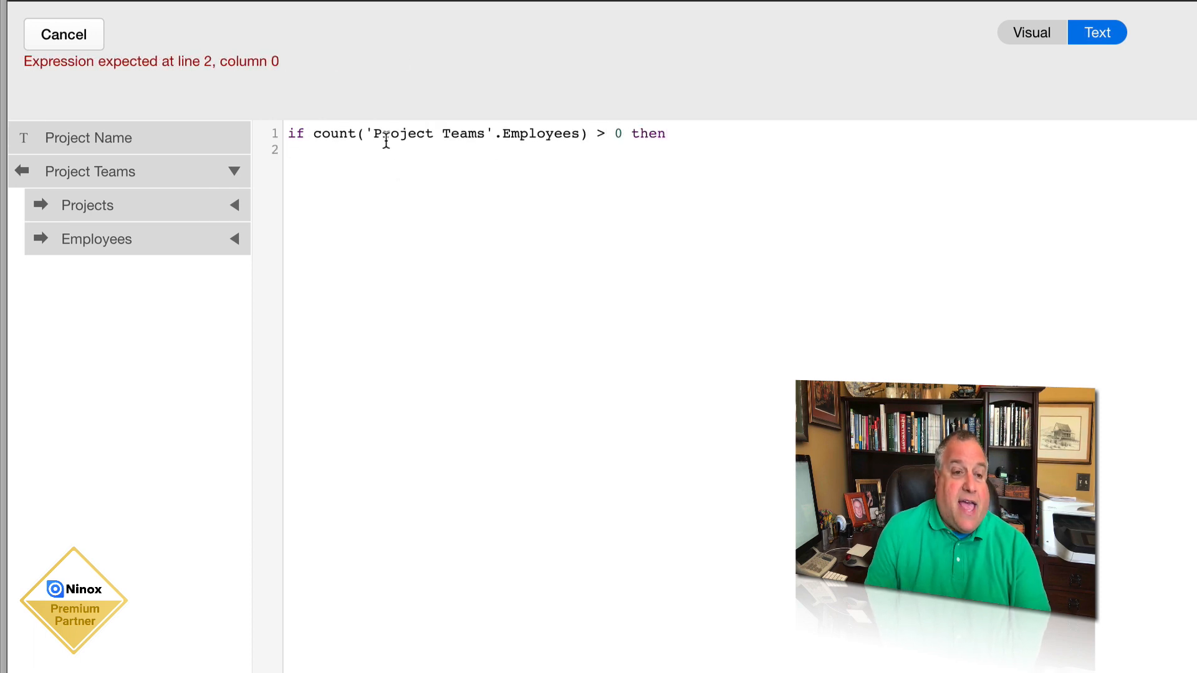
Copy count('Project Teams'.Employees) in as the formula's result, close it with end, save the formula, and widen its column.
left_click_drag(313, 133, 587, 127)
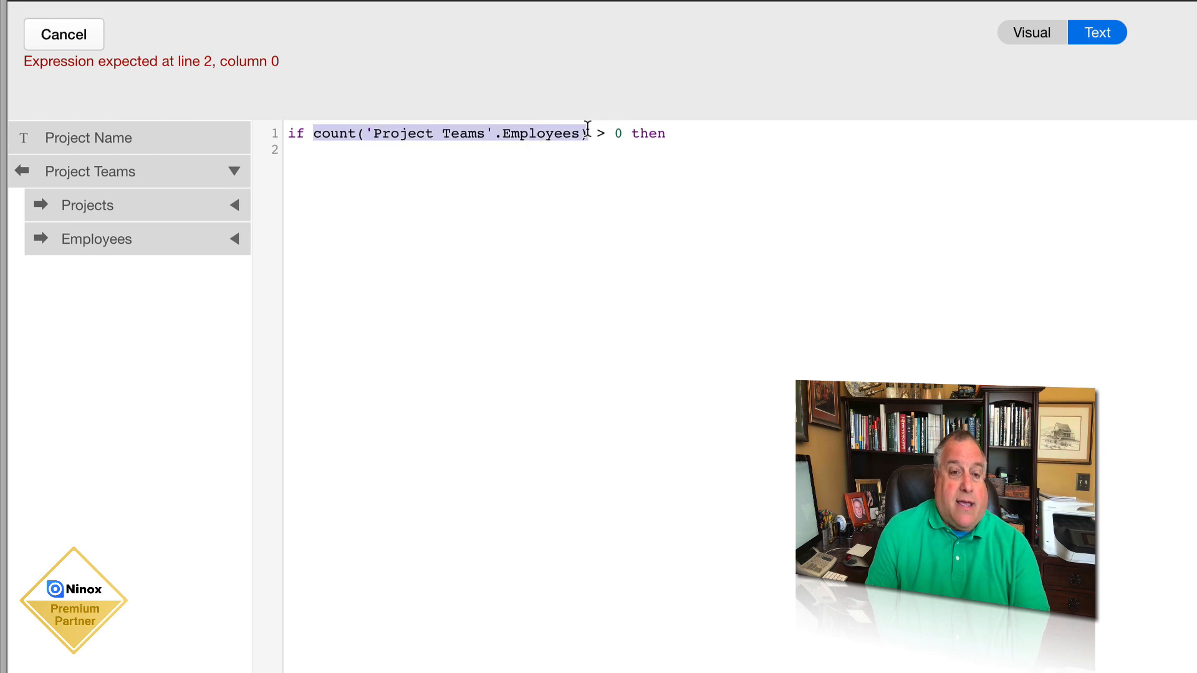
key("ctrl+c")
left_click(411, 170)
key("ctrl+v")
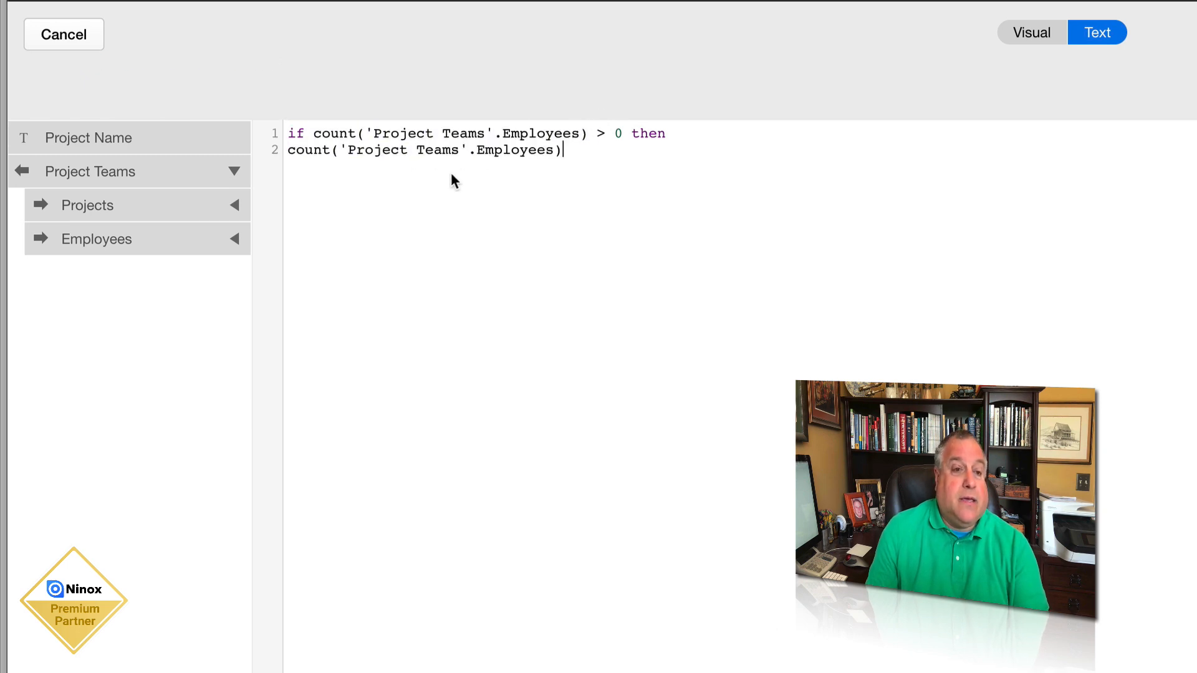
key("Return")
type("end")
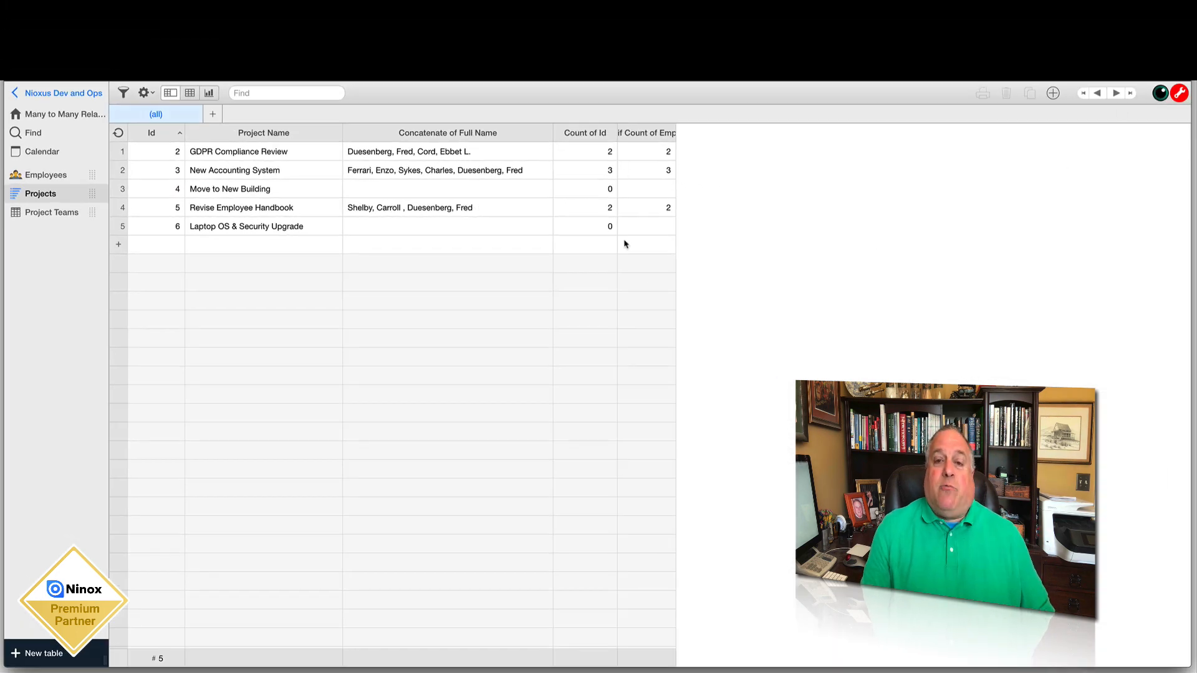
left_click_drag(673, 133, 758, 133)
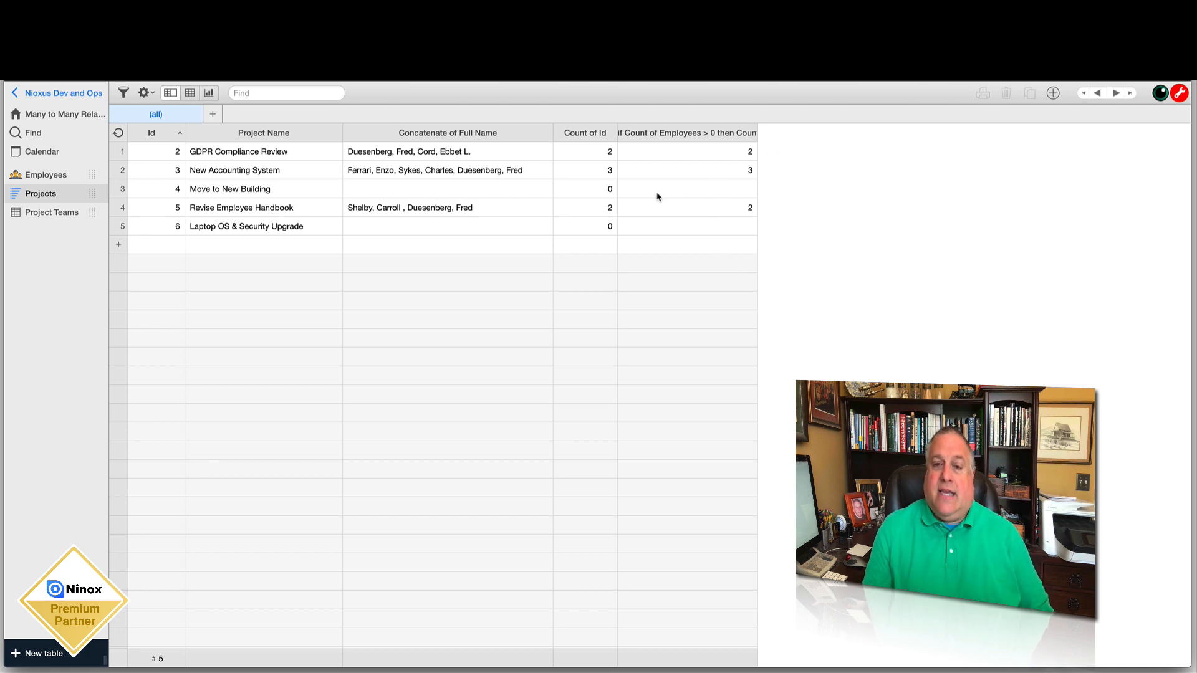
Hide the Count of Id column in the Projects table.
left_click(568, 132)
left_click(583, 301)
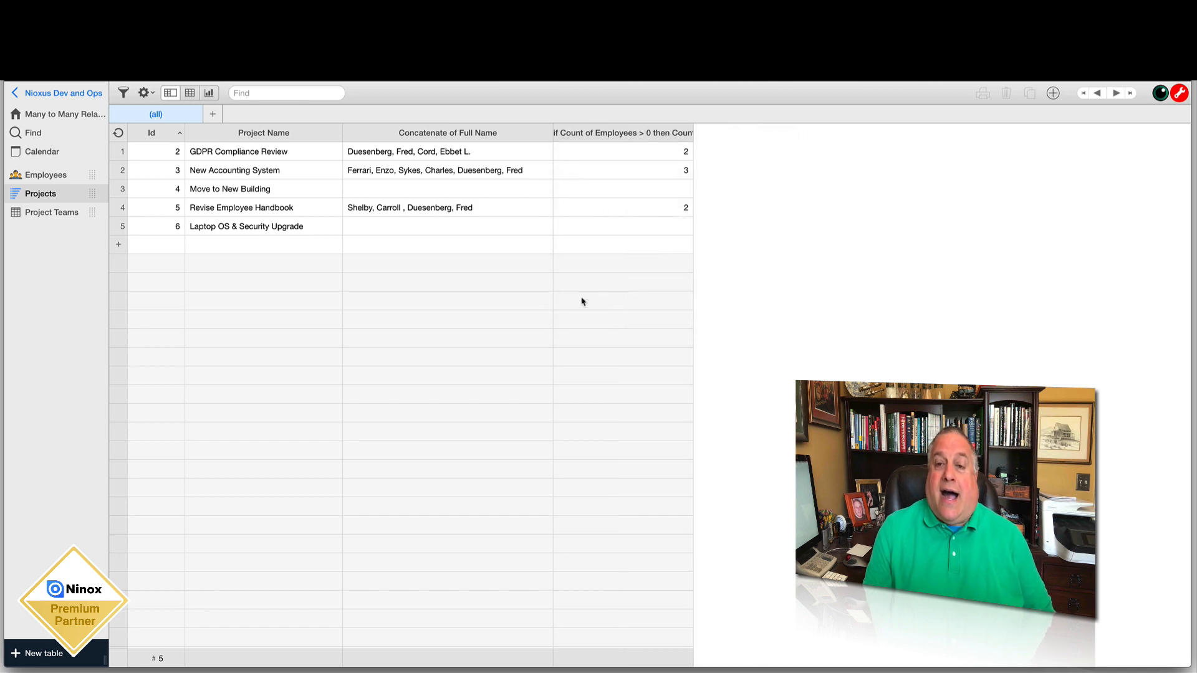
Rename the formula column that counts employees to Project Team Count and narrow it to fit its title.
left_click(605, 134)
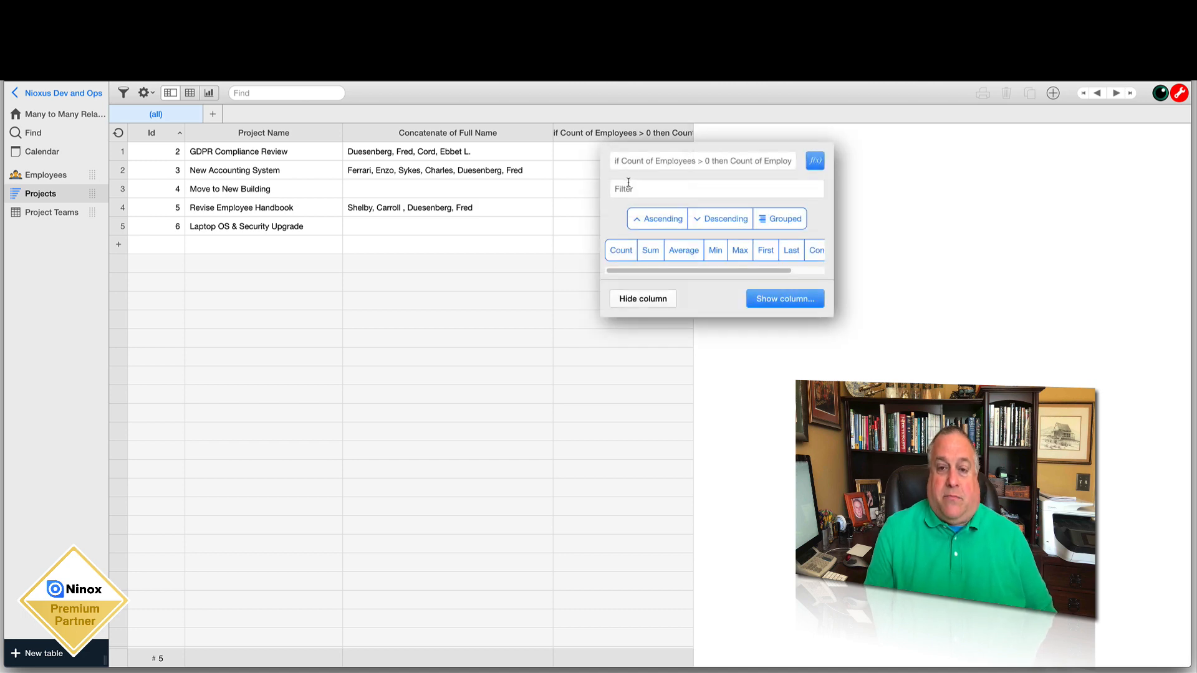
type("Teea")
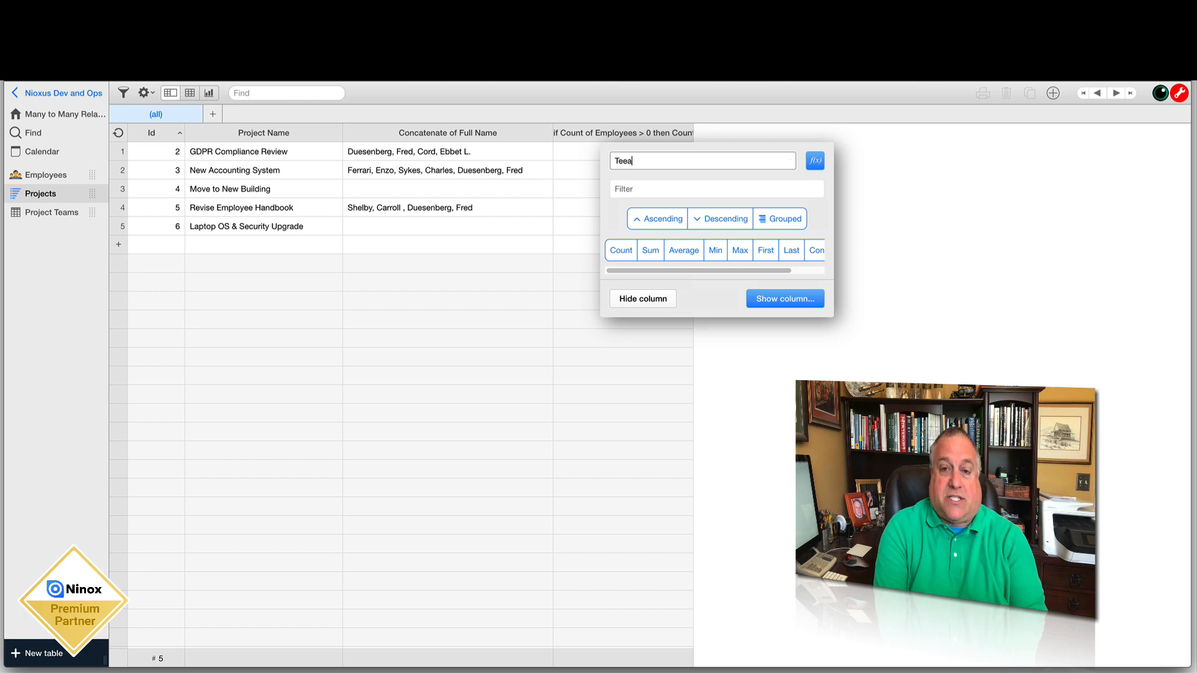
key("BackSpace")
key("BackSpace")
key("BackSpace")
key("BackSpace")
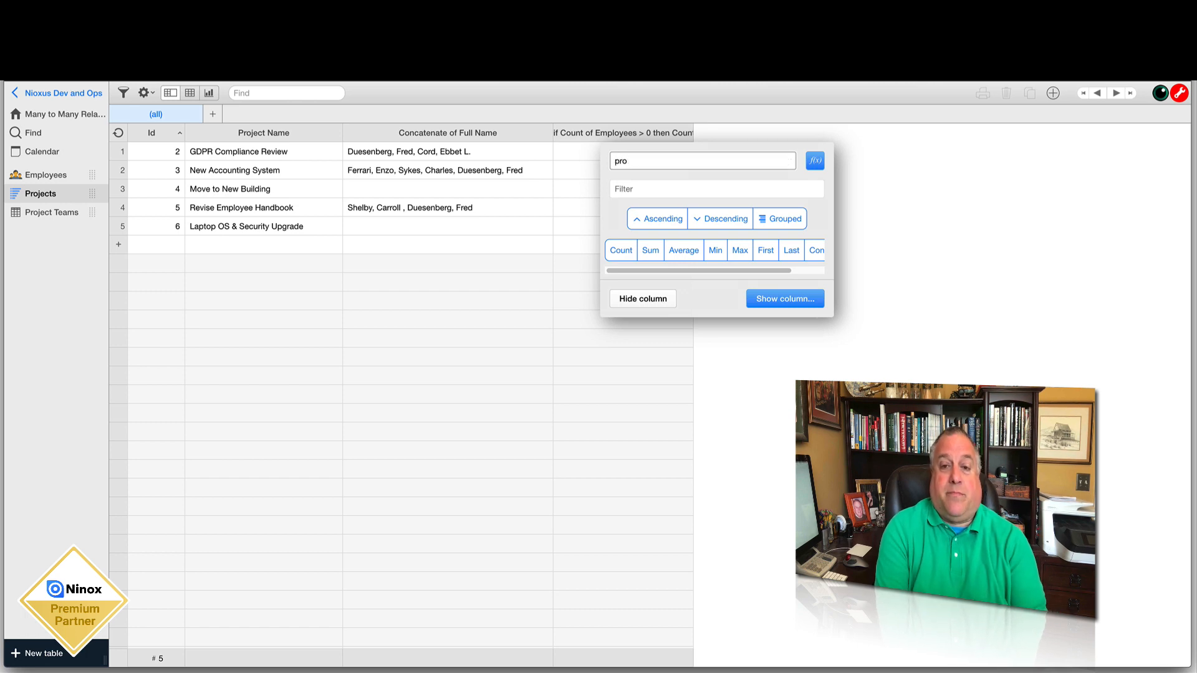
key("BackSpace")
key("BackSpace")
key("BackSpace")
type("Project Team Count")
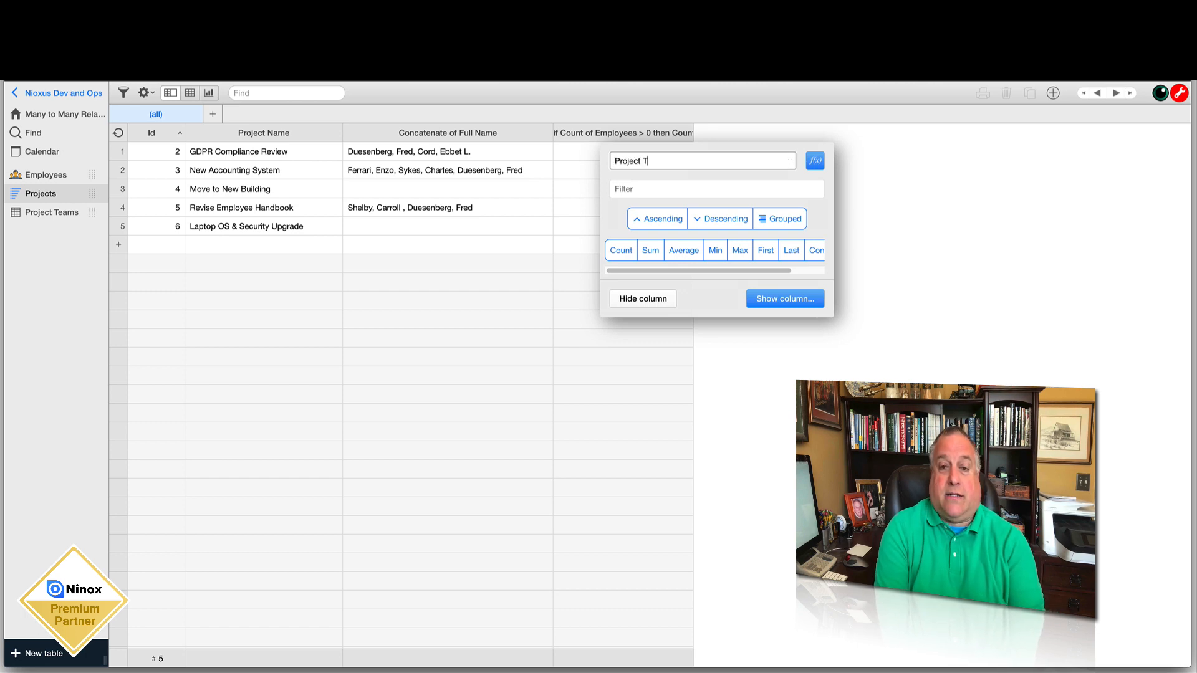
left_click(564, 308)
left_click_drag(693, 135, 643, 135)
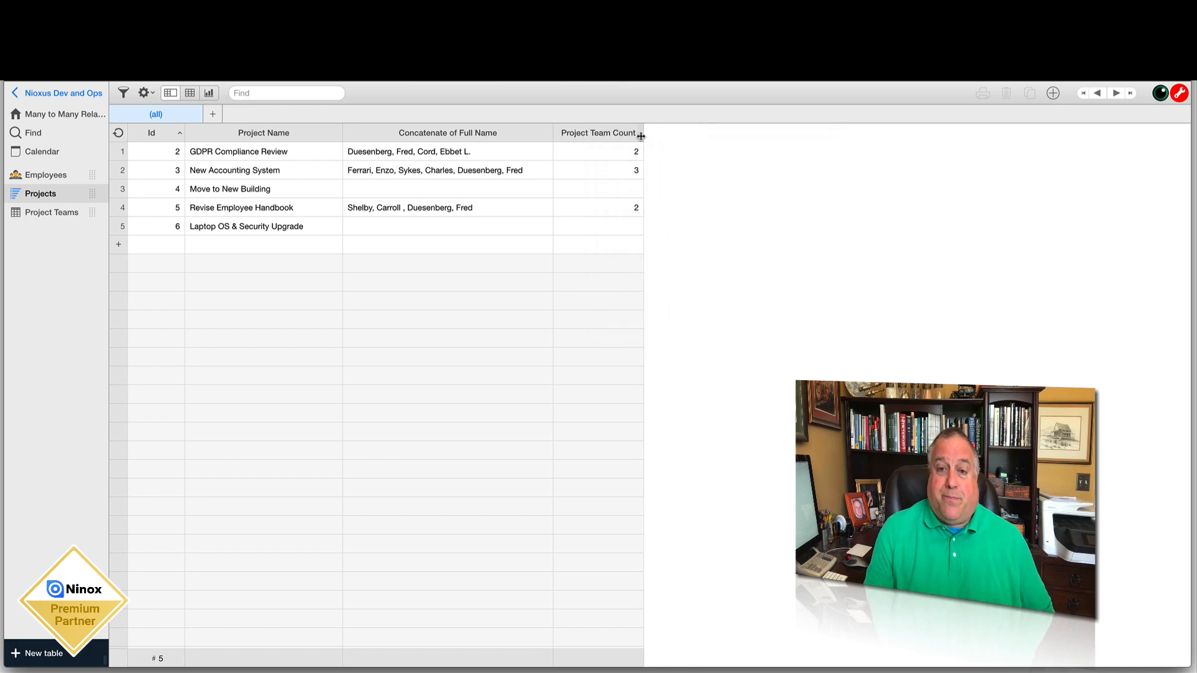
Sort the projects by Project Team Count, first in descending and finally in ascending order.
left_click(608, 137)
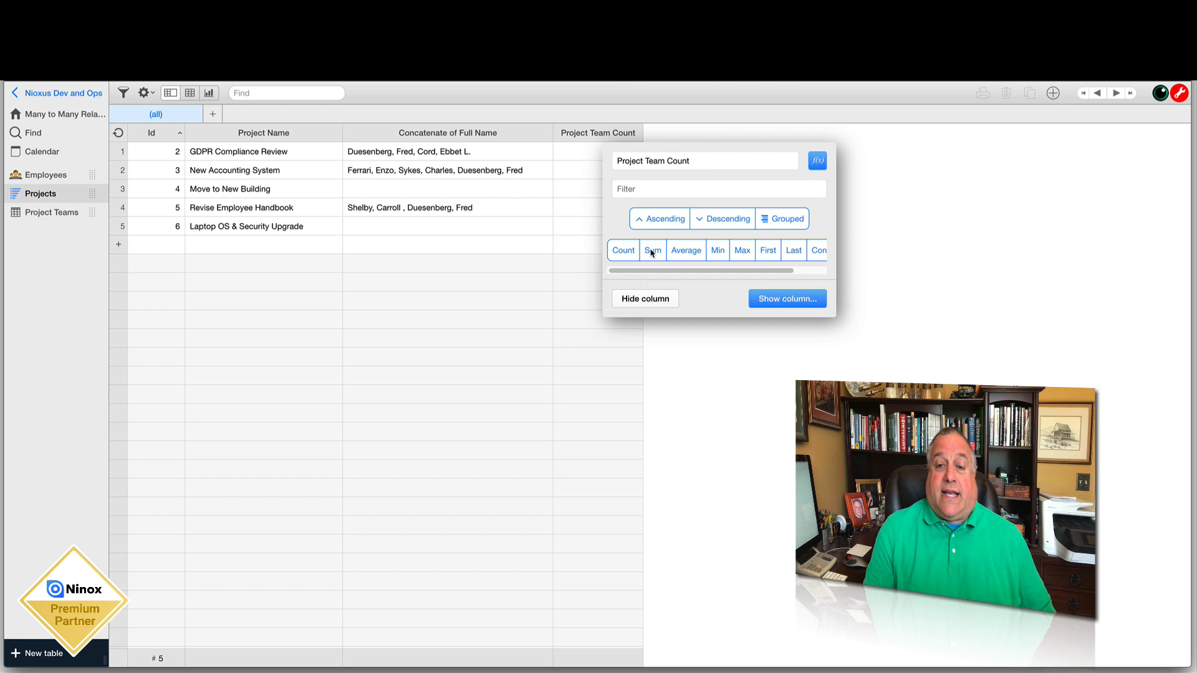
left_click(712, 223)
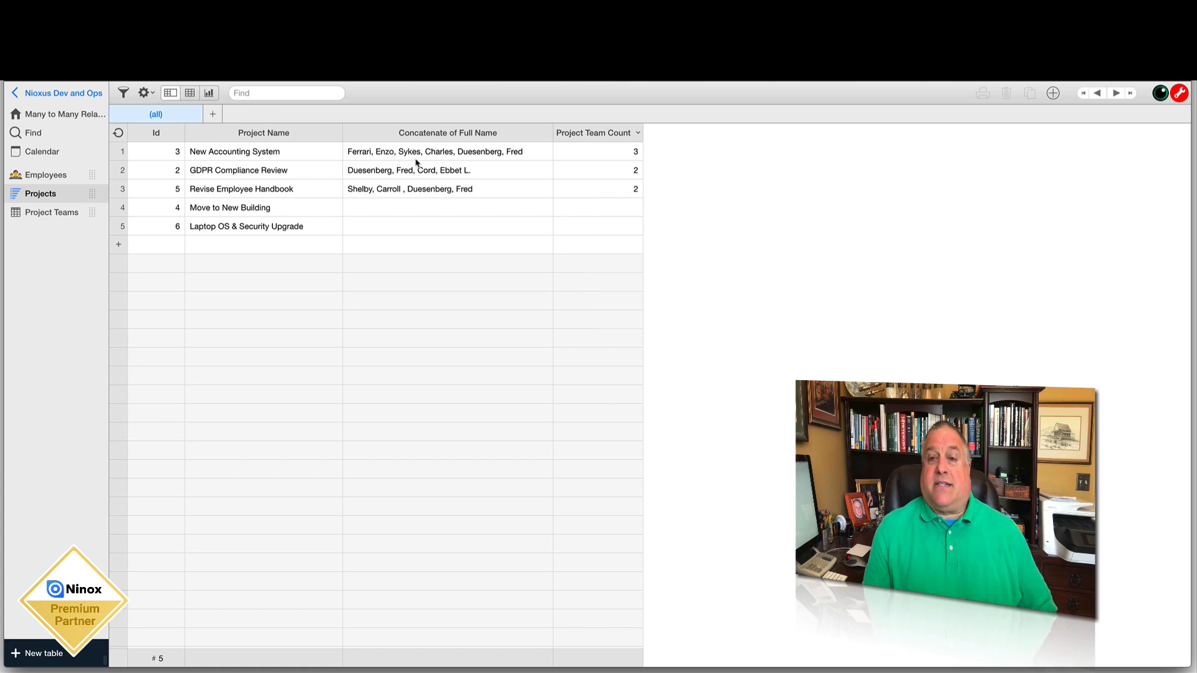
left_click(599, 137)
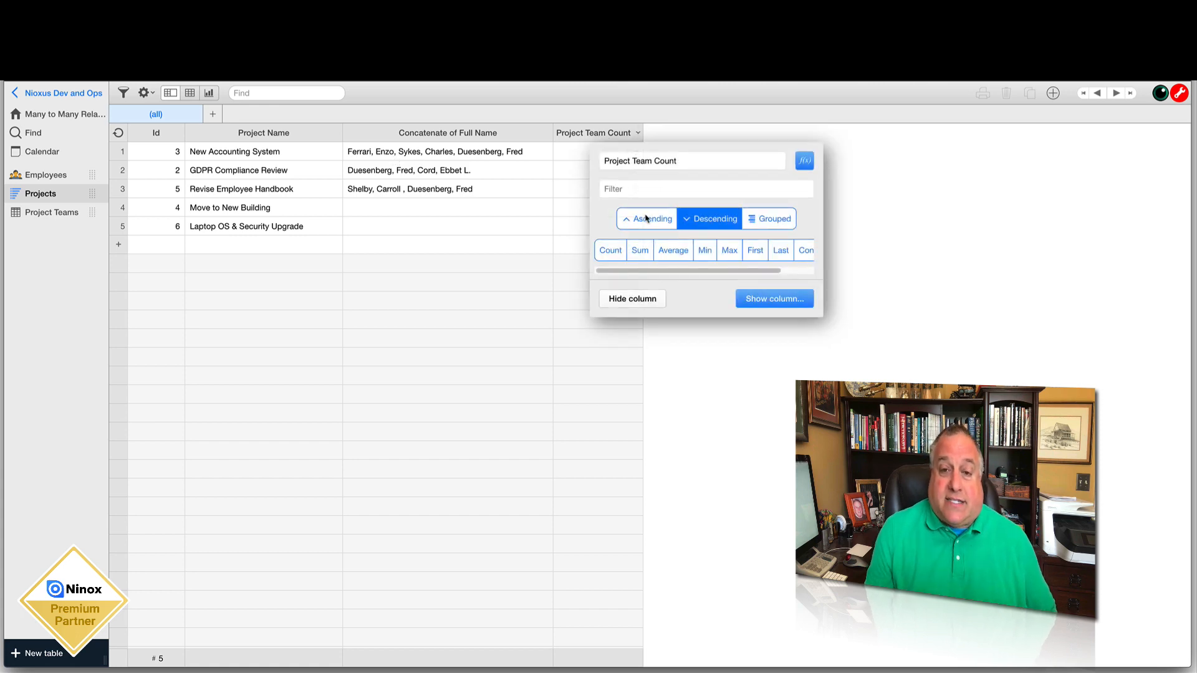
left_click(646, 219)
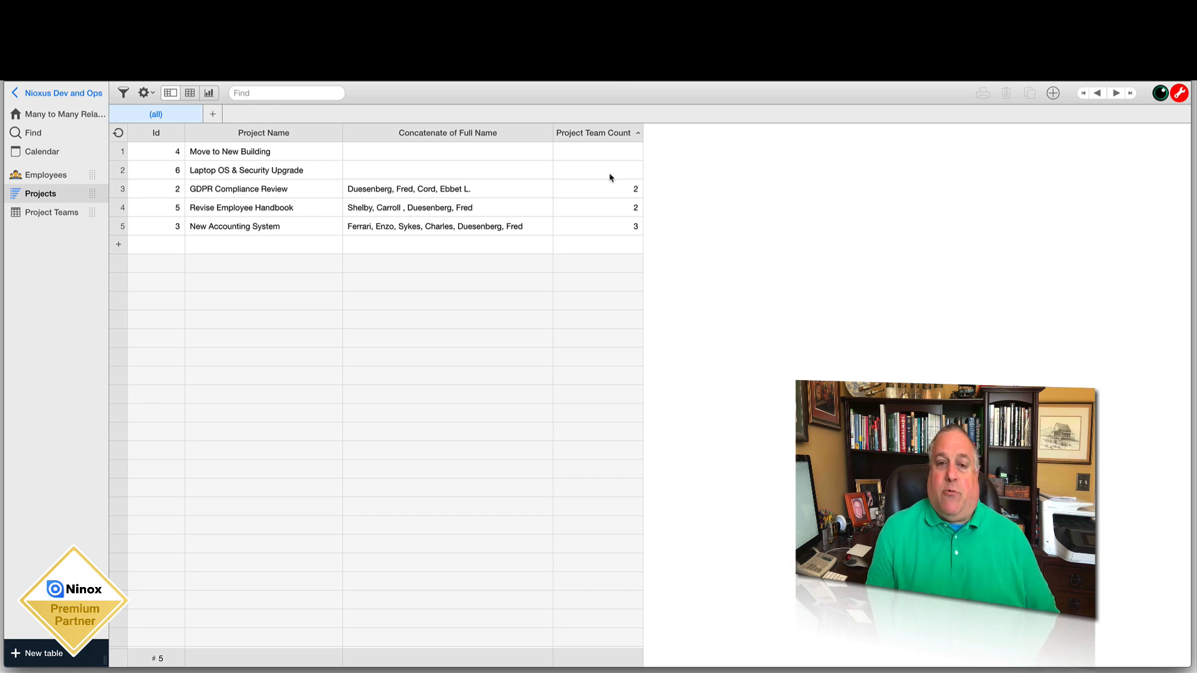
In the database's data model, set Composition to Yes for the reference from Project Teams to Projects and save the table.
left_click(44, 175)
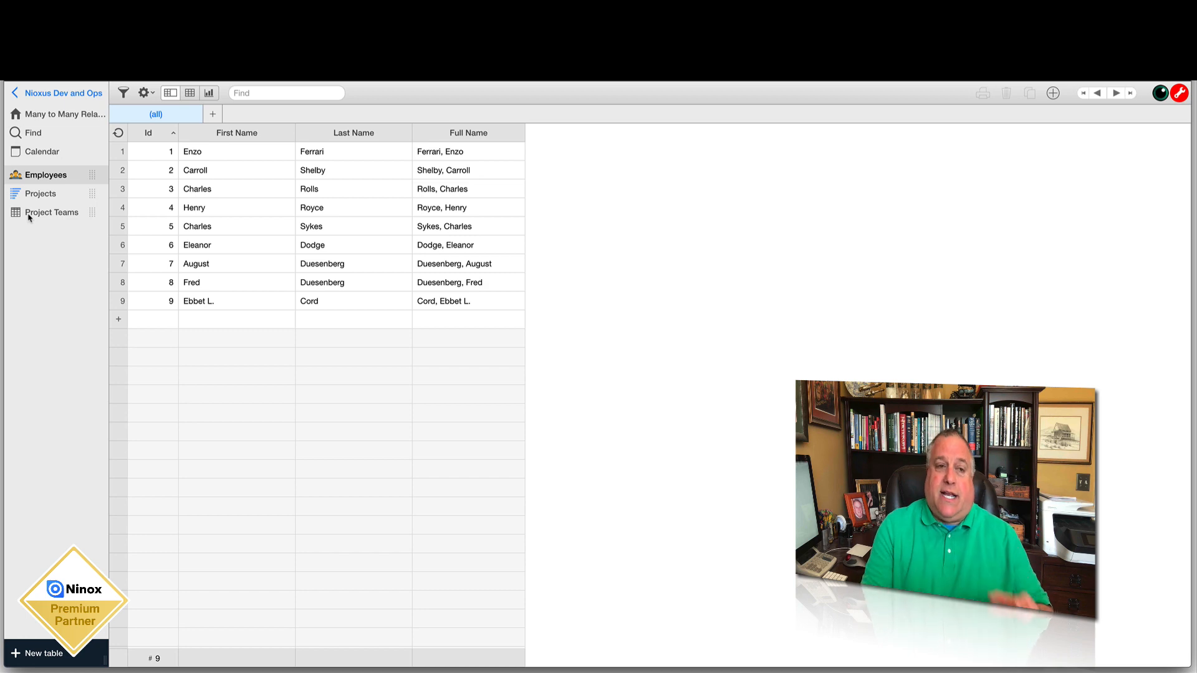
left_click(54, 116)
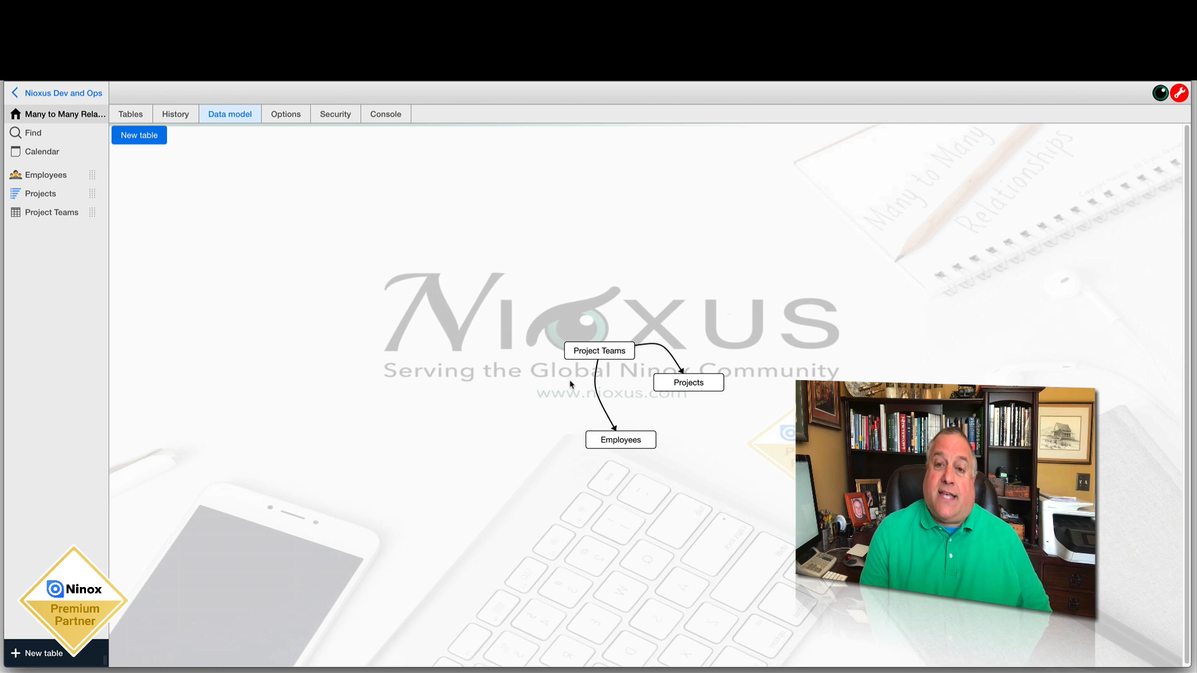
double_click(588, 354)
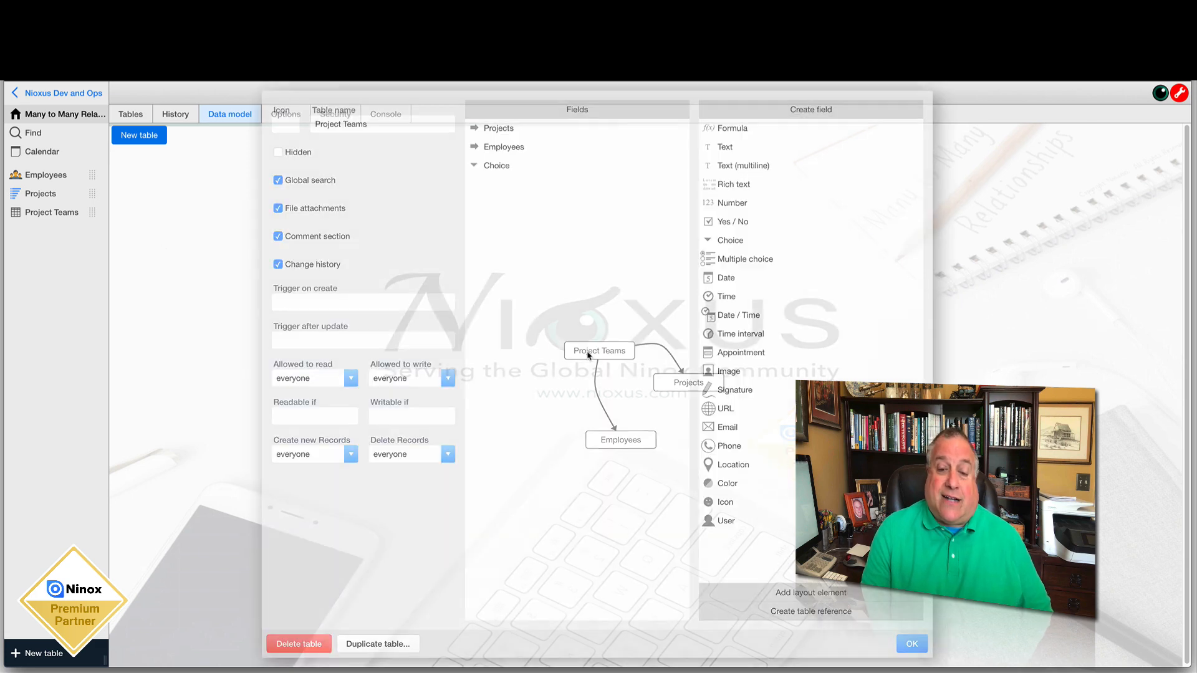
left_click(510, 129)
left_click(535, 205)
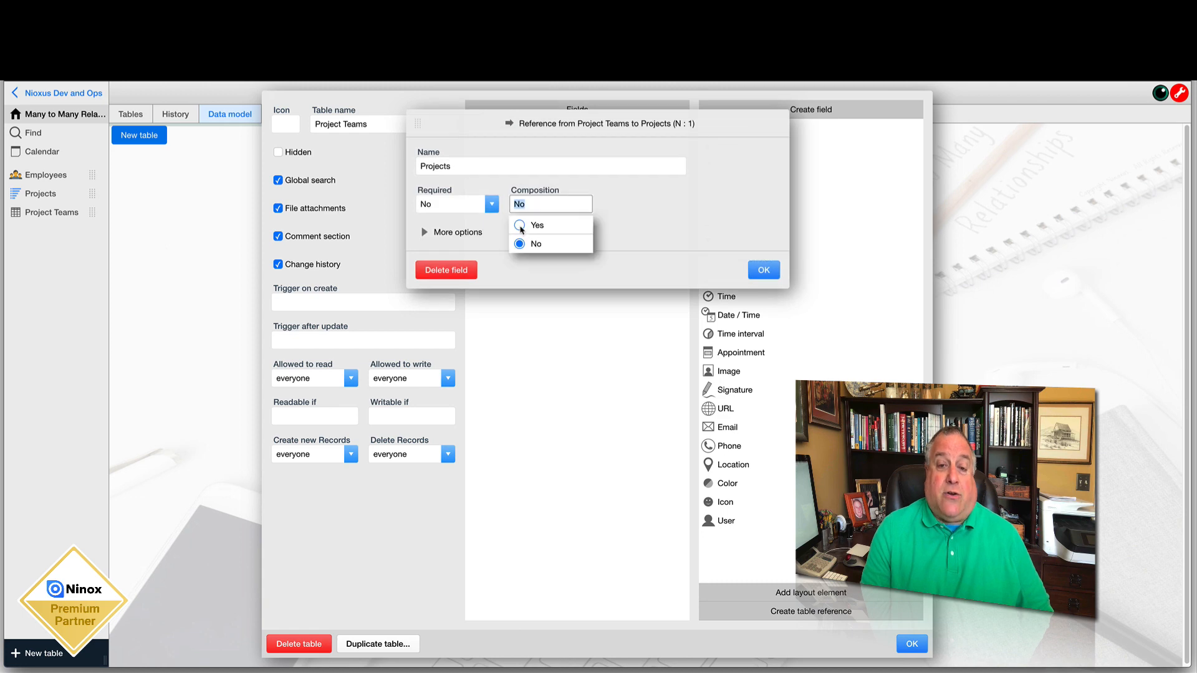
left_click(533, 226)
left_click(762, 270)
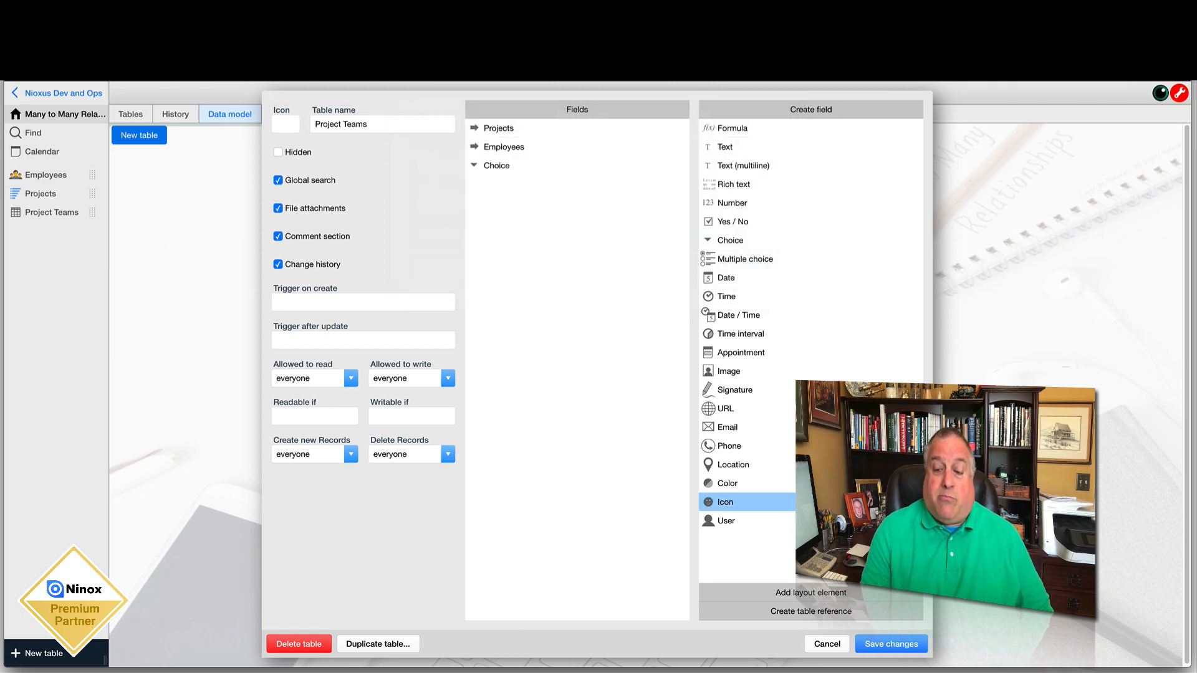
left_click(867, 644)
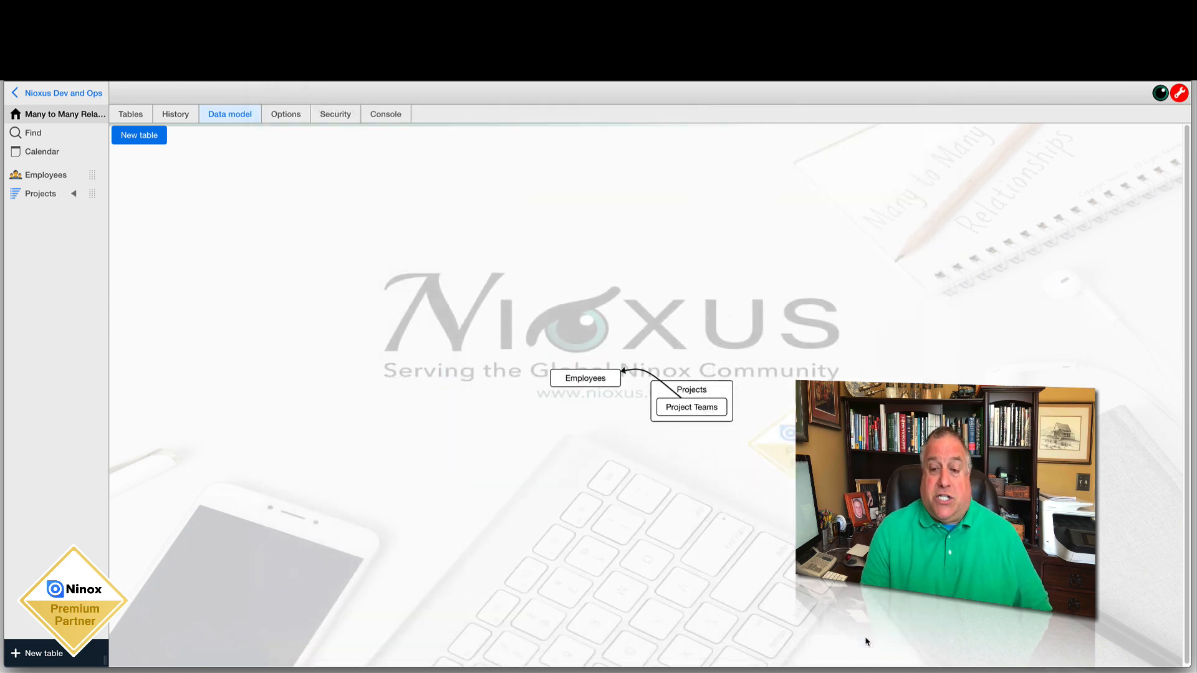
Set Composition back to No for the Projects reference in the Project Teams table.
left_click(691, 408)
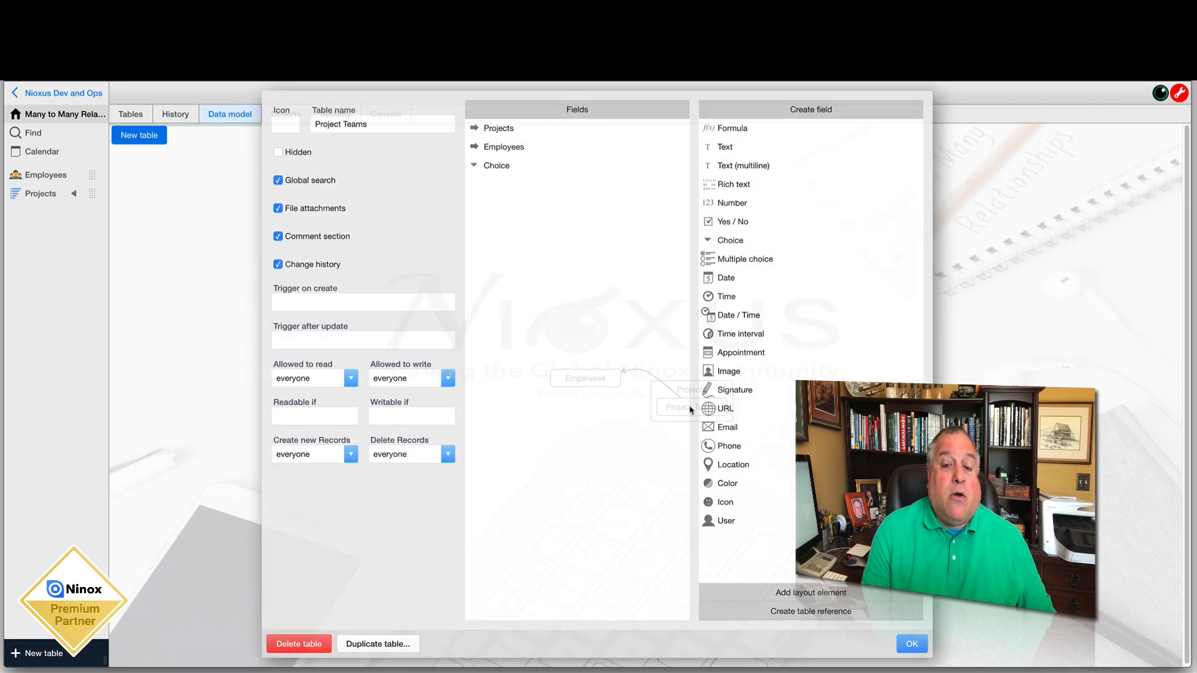
left_click(504, 131)
left_click(540, 204)
left_click(523, 243)
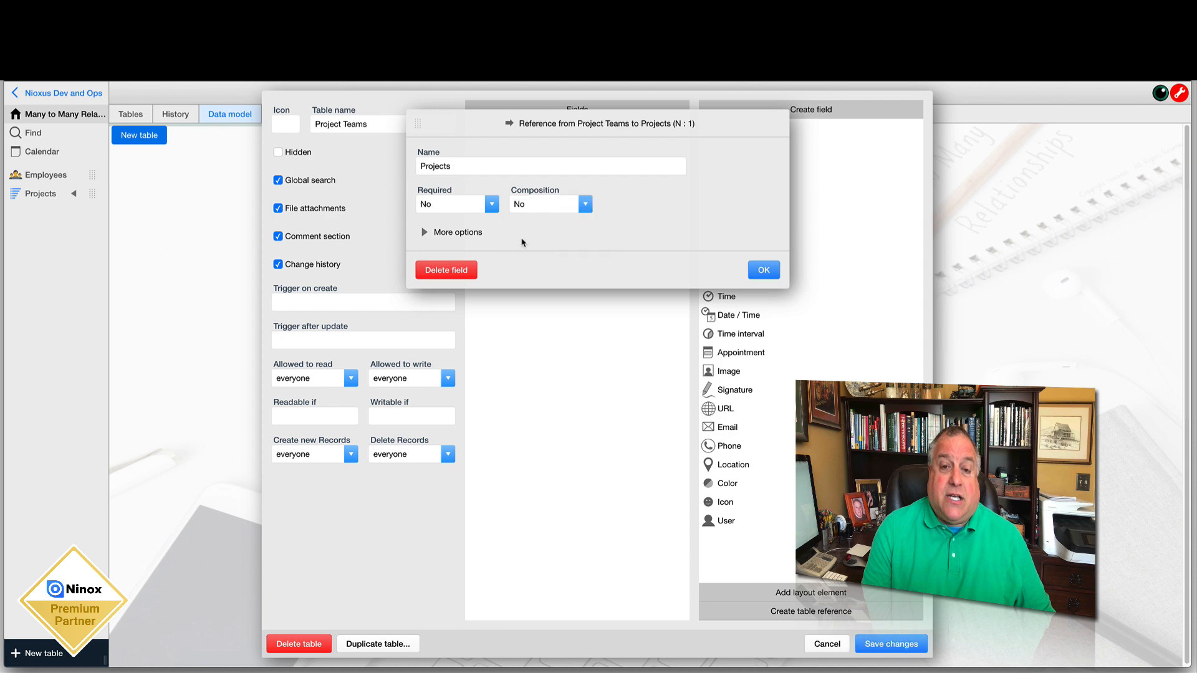
left_click(767, 274)
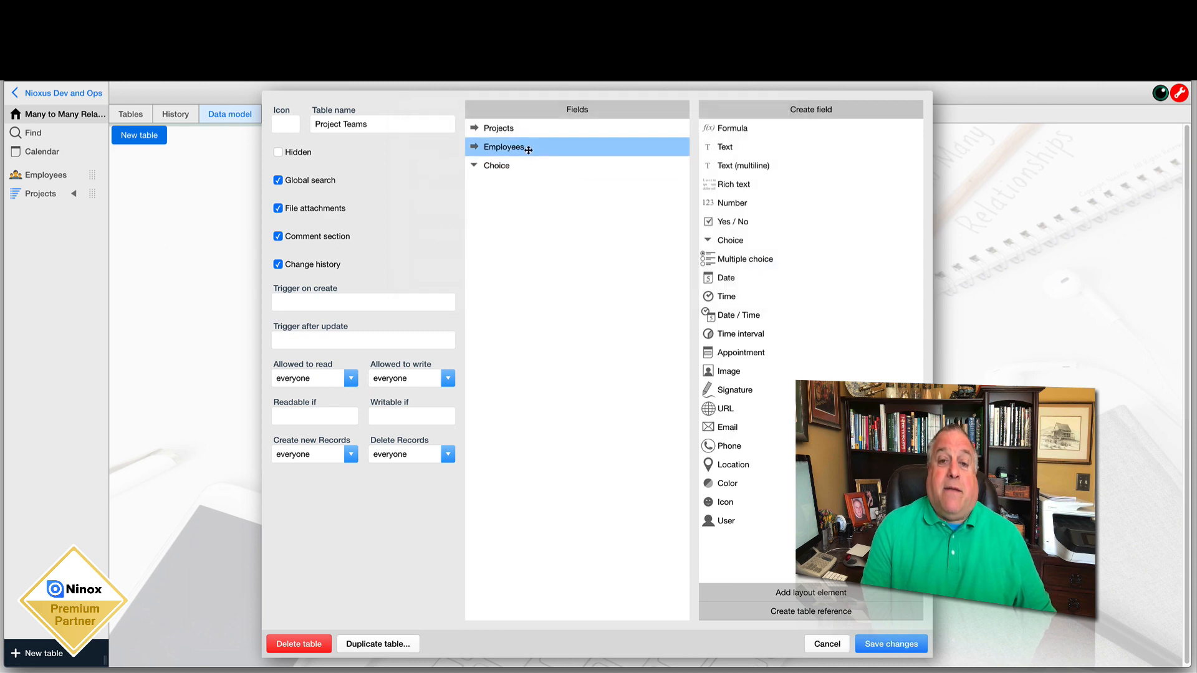
Set Composition to Yes for the reference from Project Teams to Employees and save the table changes.
left_click(528, 150)
left_click(528, 202)
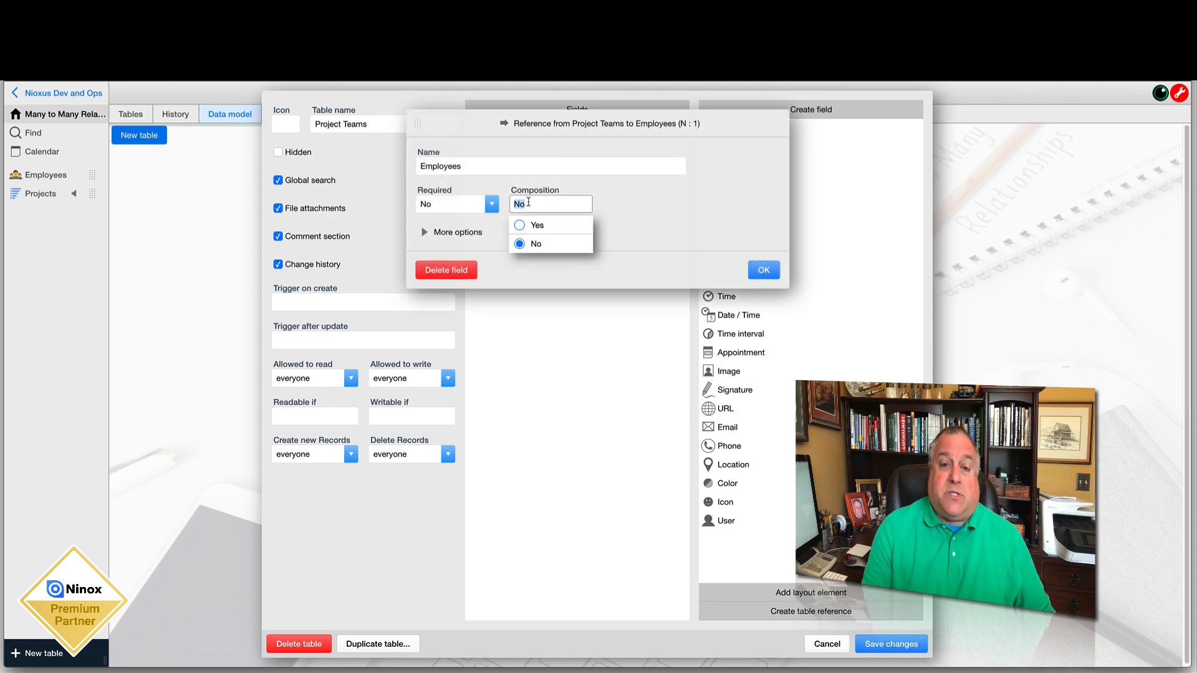
left_click(522, 225)
left_click(754, 272)
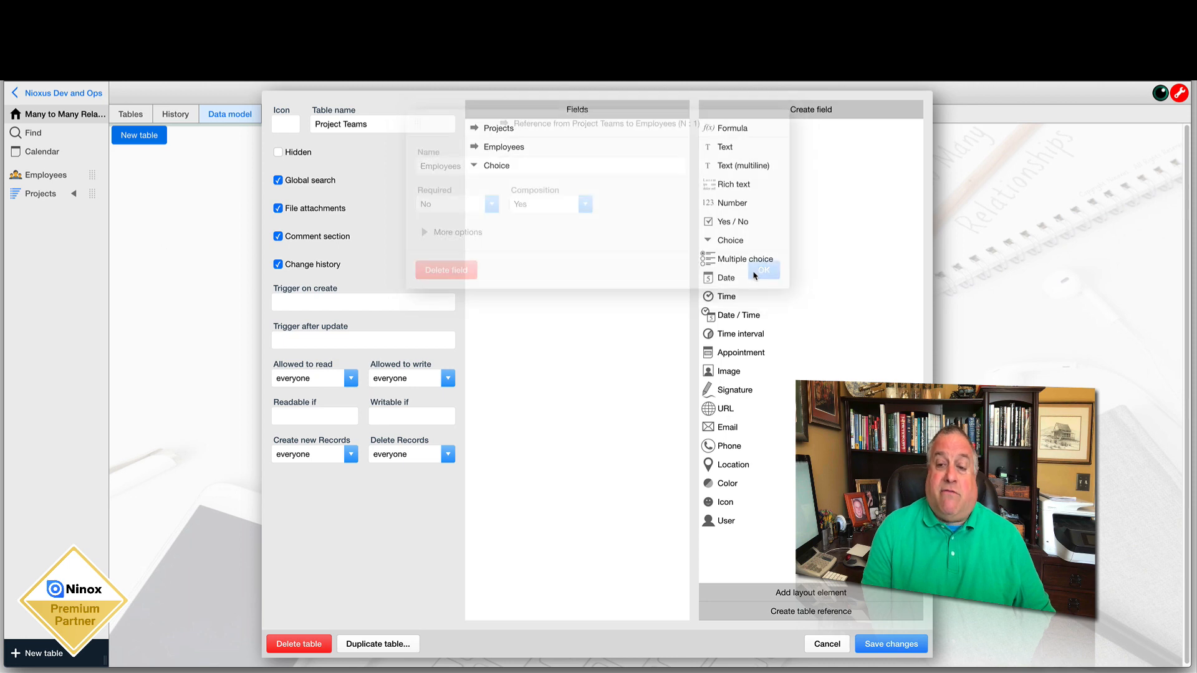
left_click(868, 647)
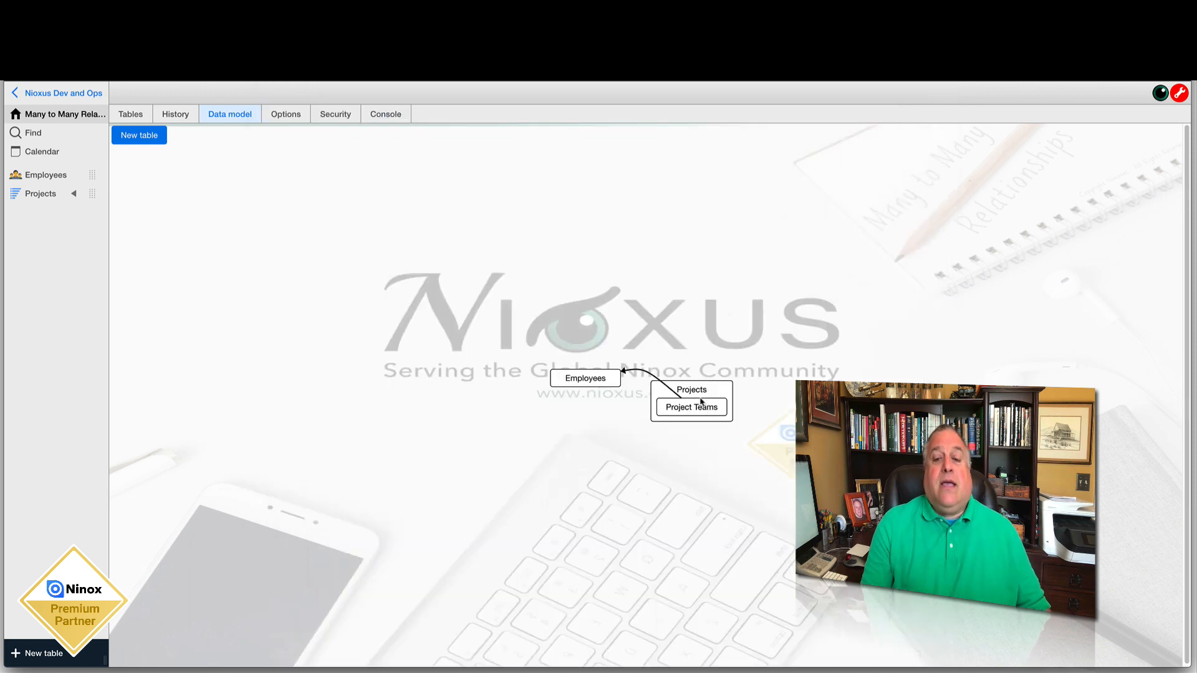
Reopen the Project Teams table settings, set the Projects reference's Composition to No again, and save the changes.
left_click(694, 409)
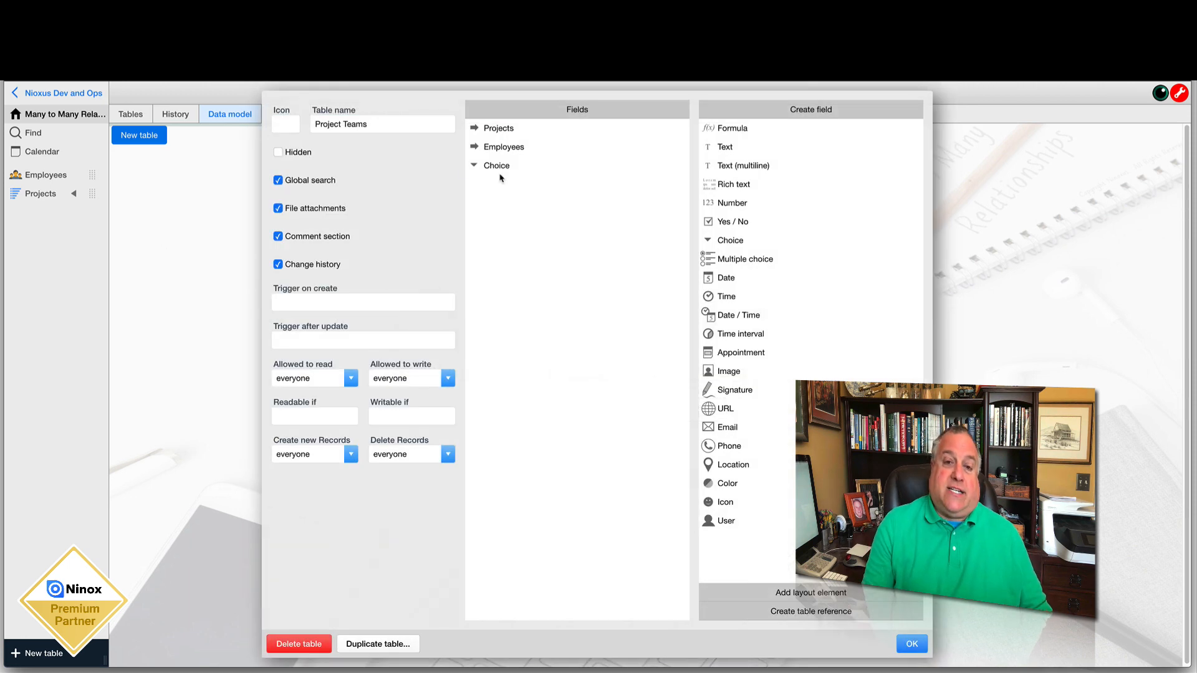
left_click(491, 129)
left_click(523, 203)
left_click(522, 248)
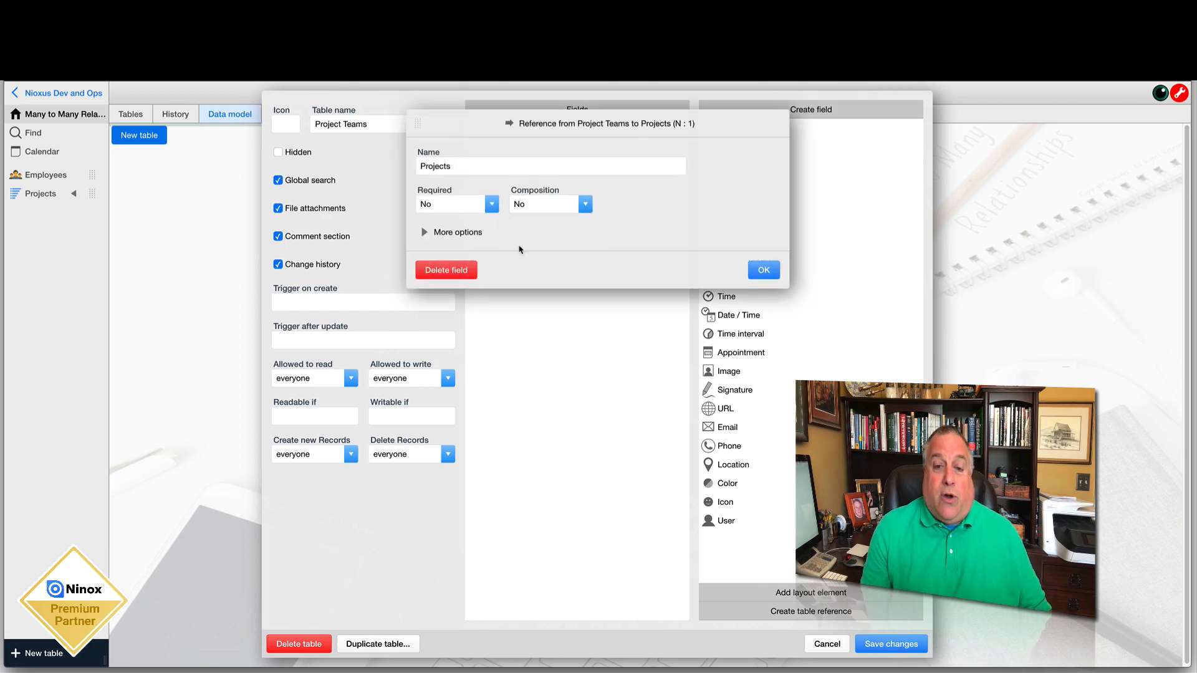
left_click(757, 271)
left_click(872, 646)
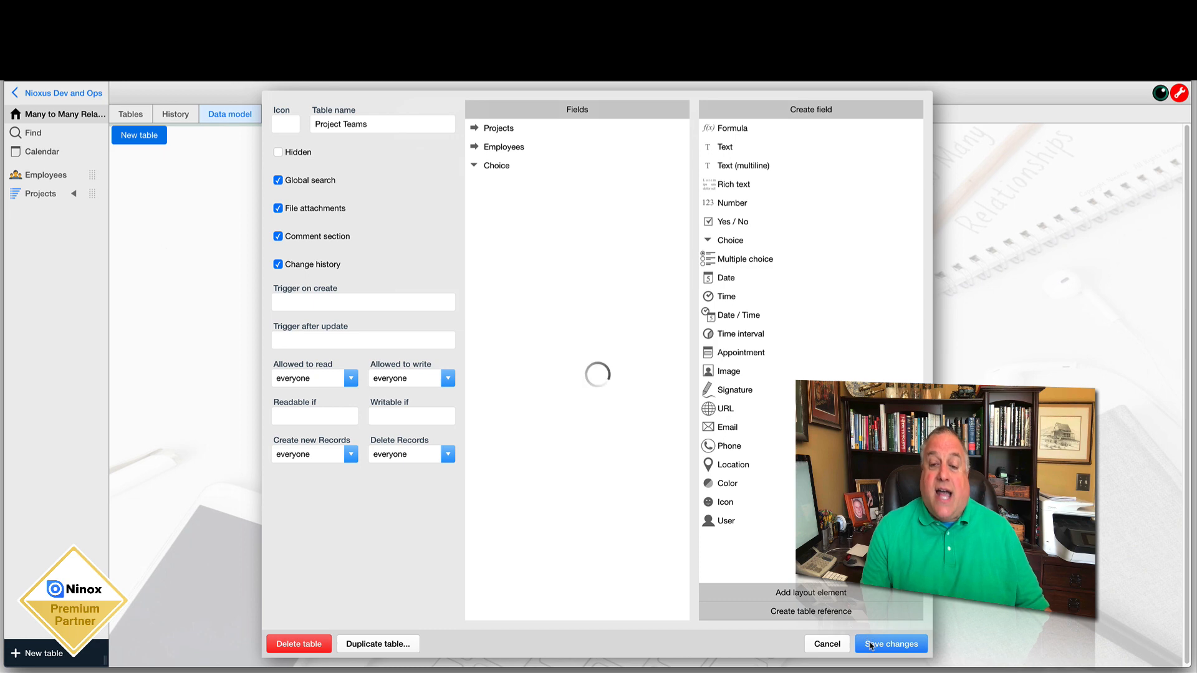